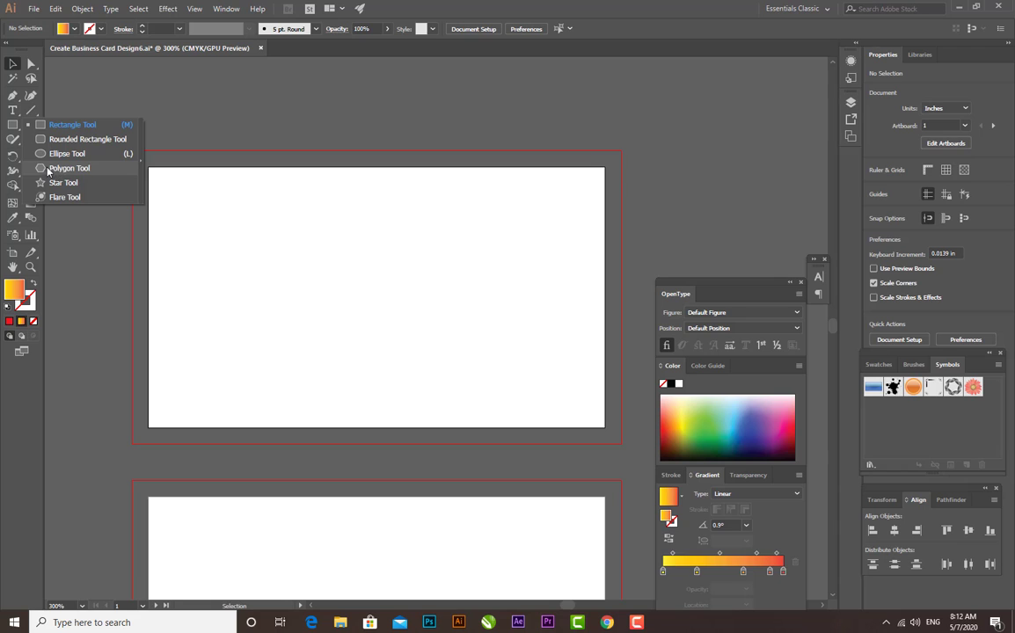
Draw a large hexagon about 2.8 in wide and place it over the left part of the upper artboard
click(48, 168)
drag(88, 165, 162, 275)
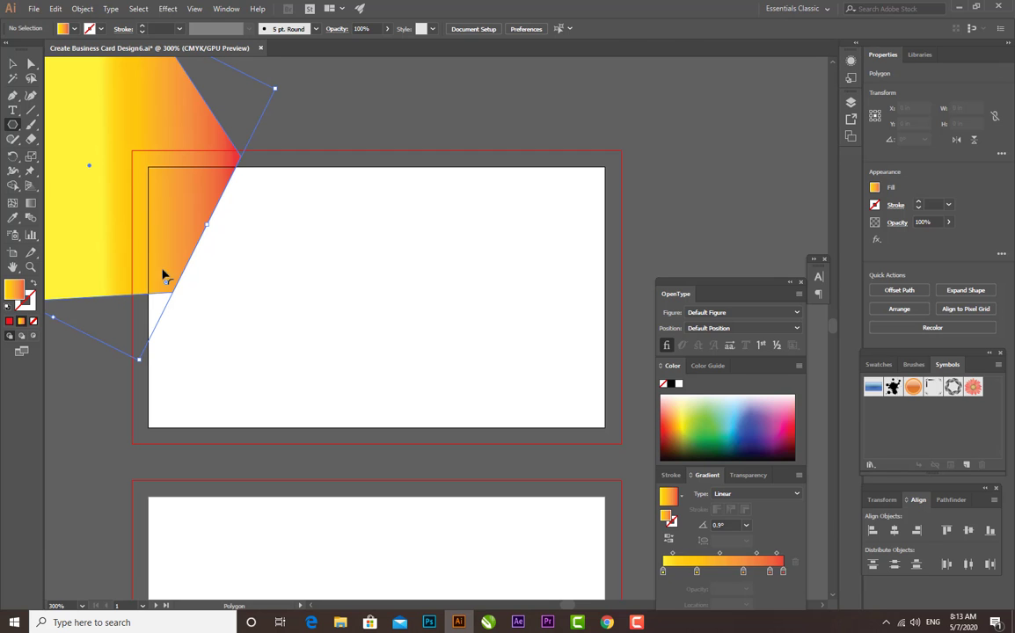
click(13, 63)
drag(138, 121, 296, 255)
drag(429, 220, 469, 211)
mouse_move(296, 276)
mouse_down()
mouse_move(281, 277)
mouse_move(299, 276)
mouse_up()
click(456, 147)
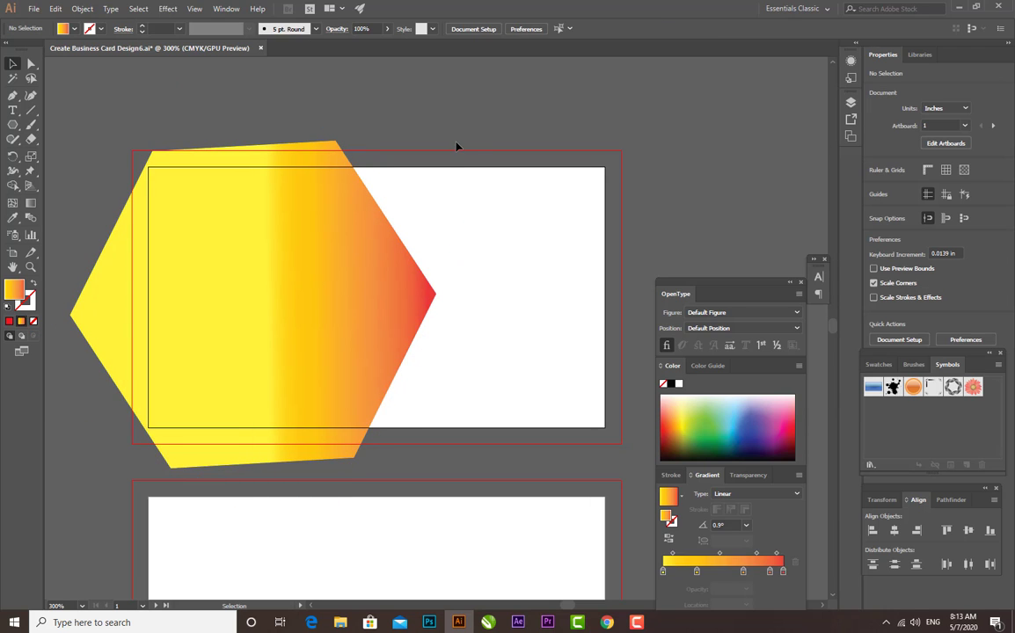
Redirect the hexagon's linear gradient horizontally, running from yellow near its right side to red at its left corner
click(299, 211)
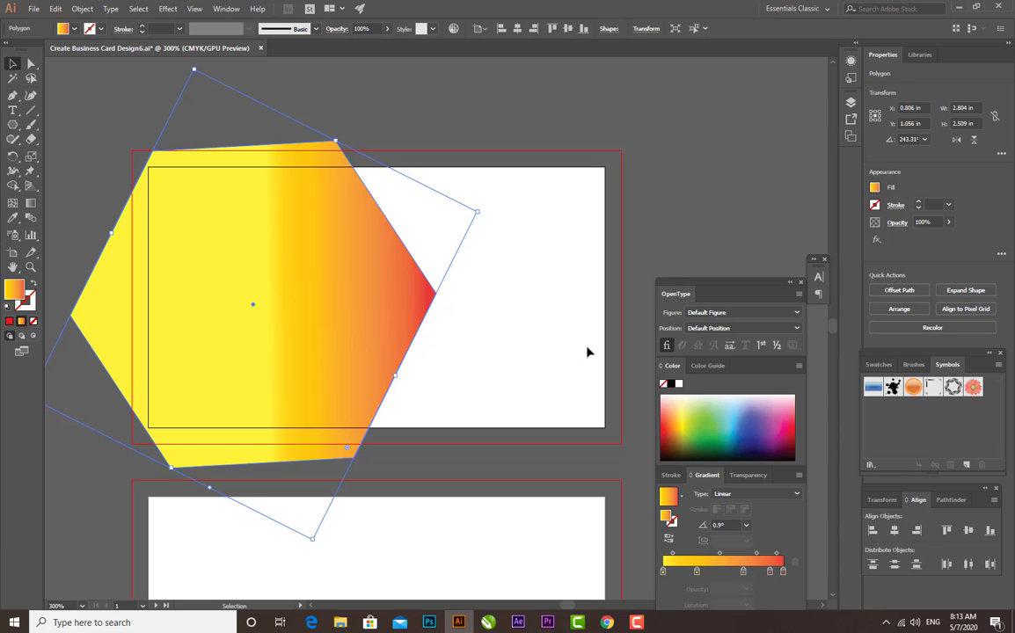
click(31, 202)
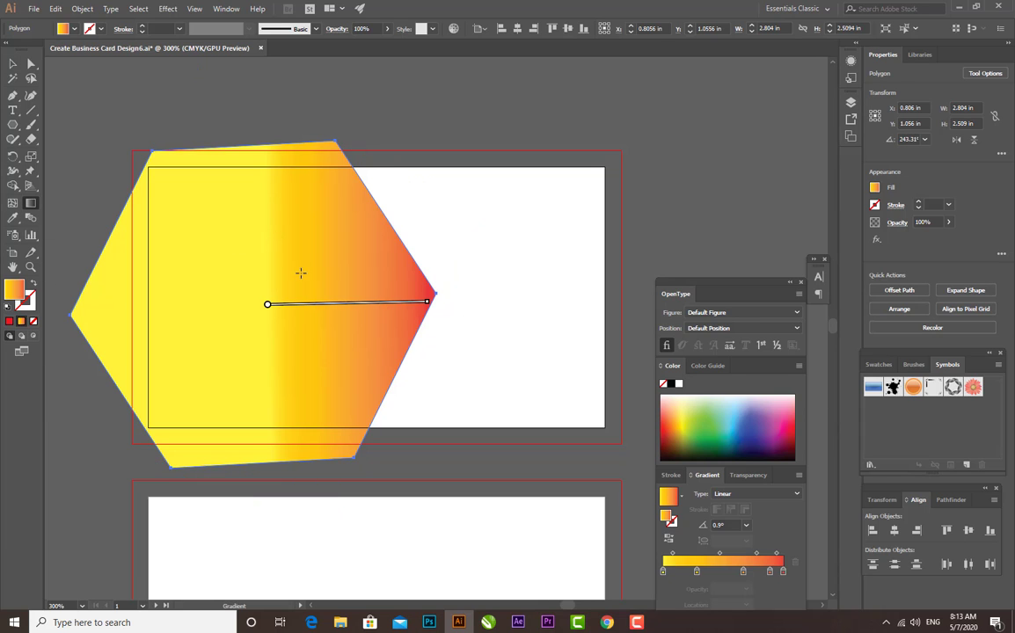
drag(365, 304, 68, 305)
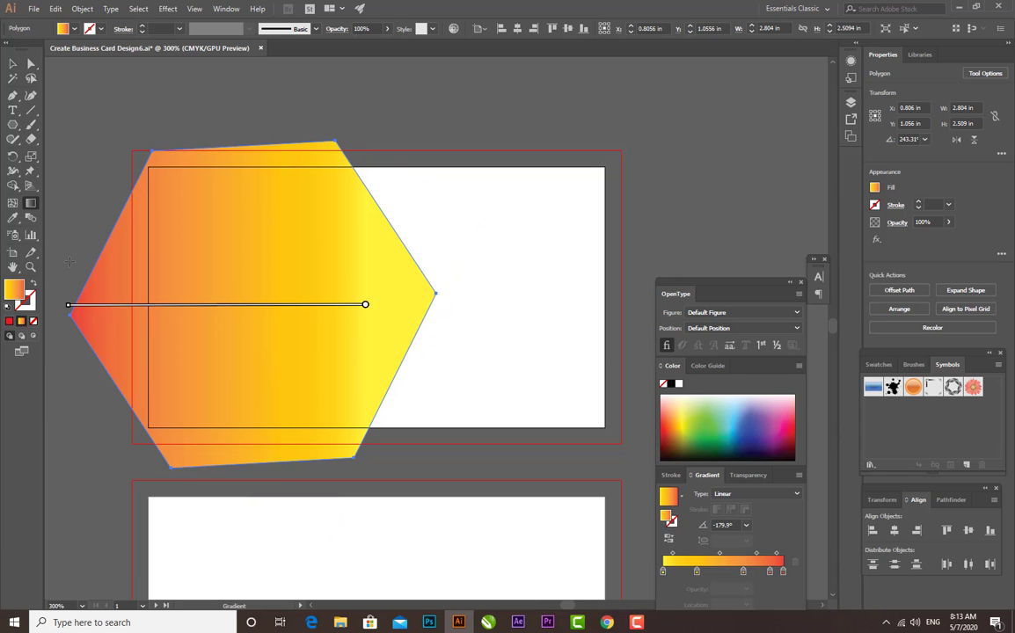
click(13, 63)
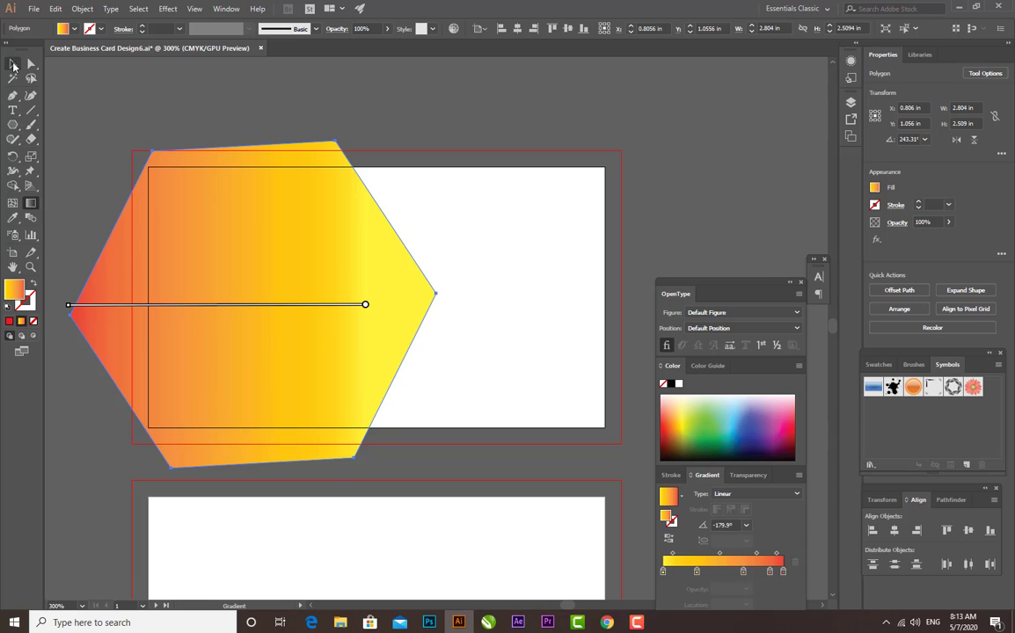
Duplicate the hexagon and offset the copy slightly to the left, leaving a thin band of the original exposed
click(348, 235)
drag(357, 249, 344, 252)
click(428, 157)
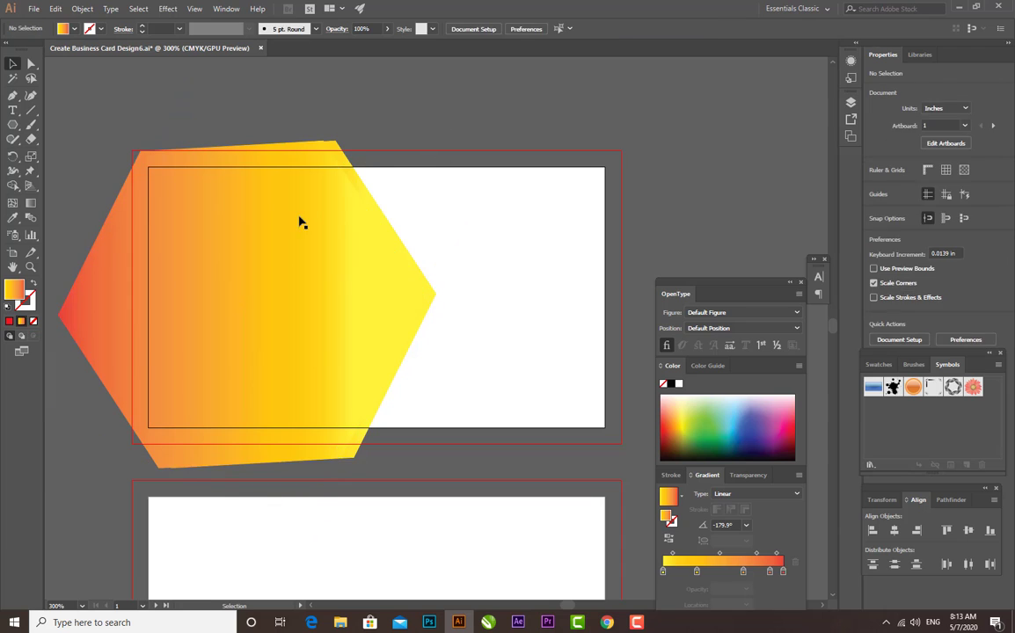
Redirect the front hexagon's gradient nearly vertically, from yellow at the top to red at the bottom
click(297, 221)
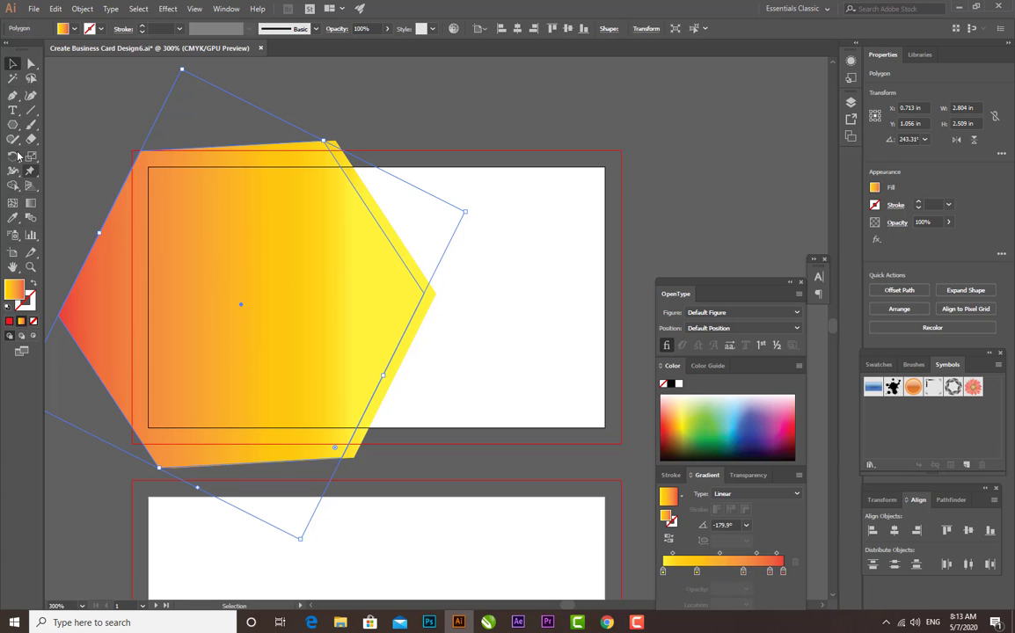
click(31, 203)
drag(232, 208, 302, 383)
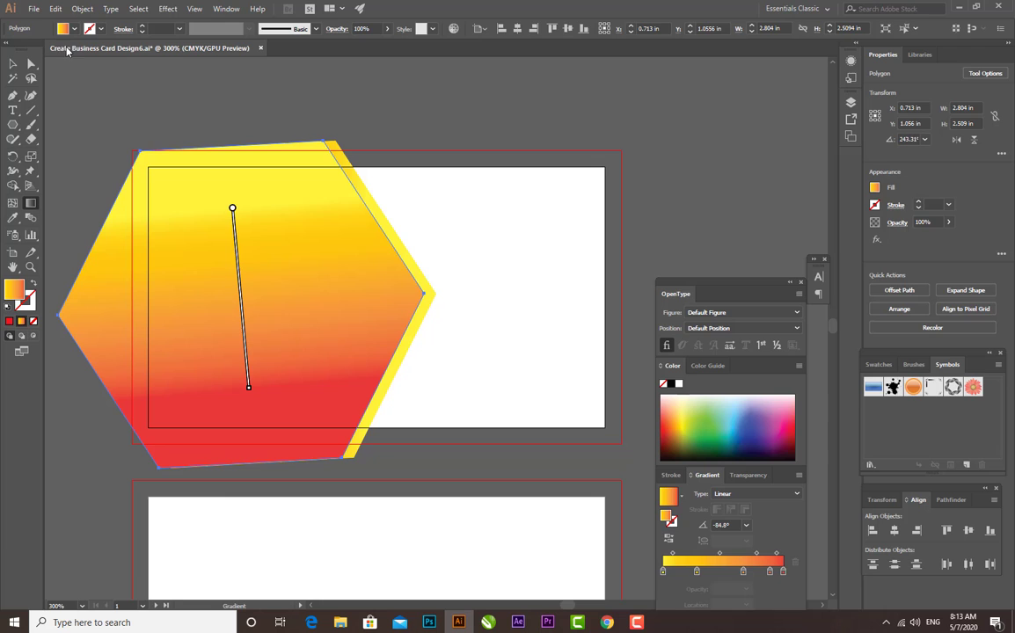
click(12, 63)
click(203, 83)
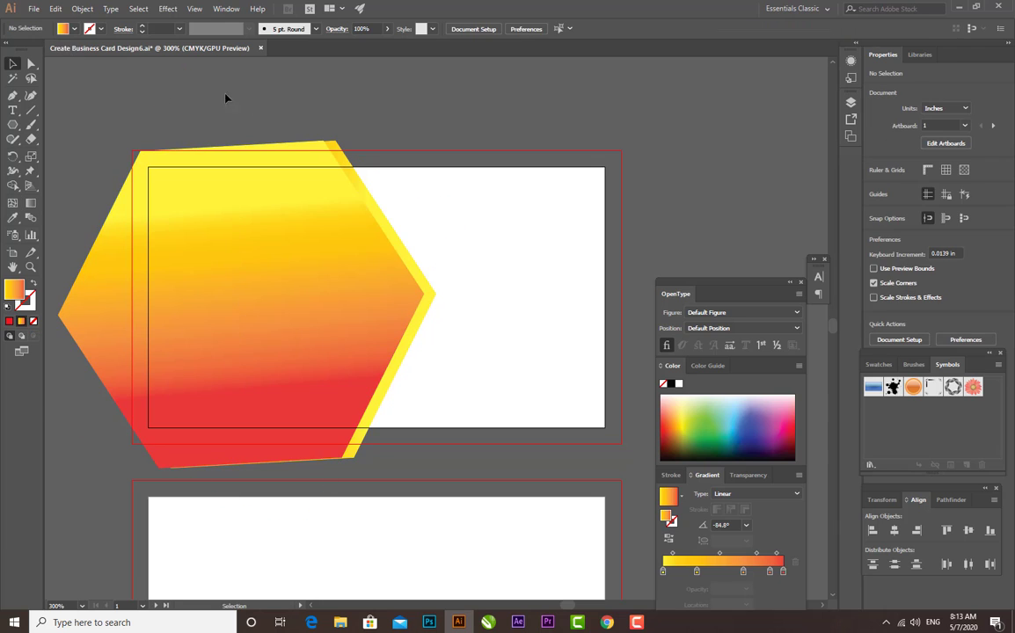
Draw a rectangle about 2.31 × 2.0 in over the hexagons, from the artboard's upper-left corner to its bottom edge
click(368, 254)
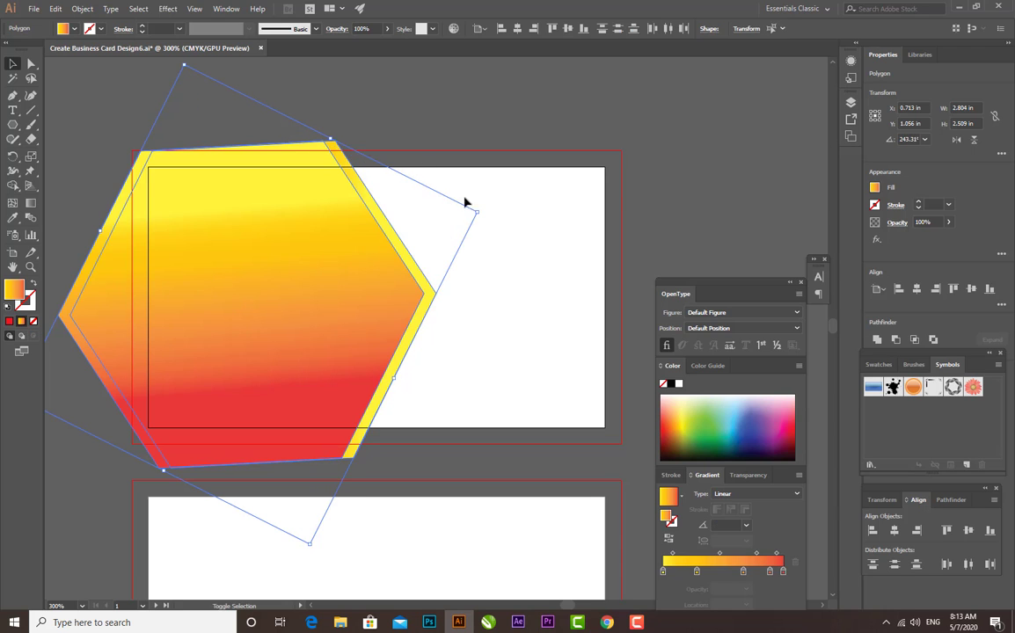
click(473, 104)
key(ctrl+minus)
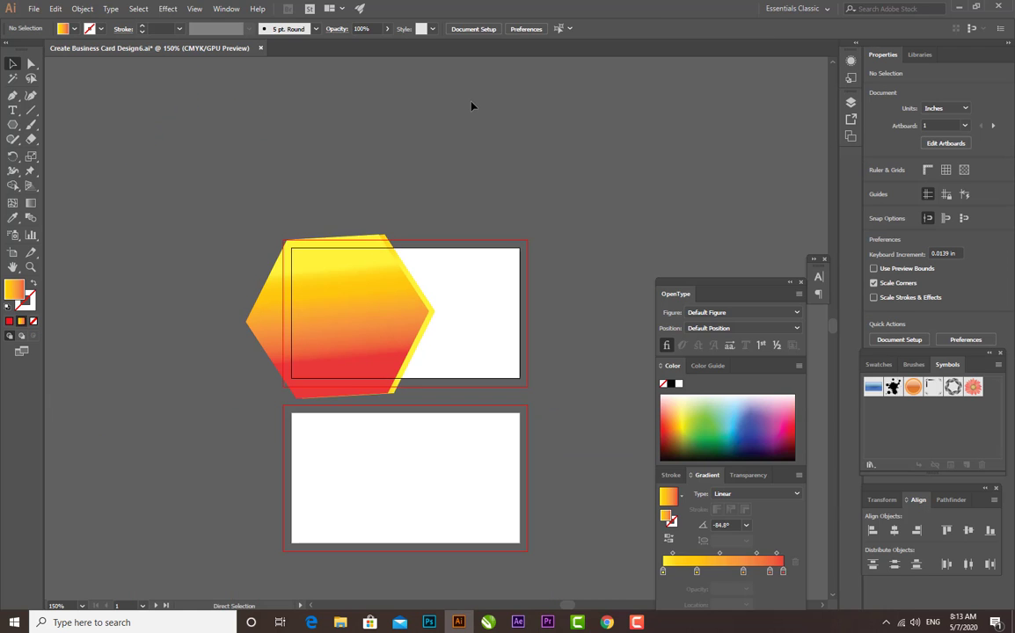
key(ctrl+plus)
drag(12, 123, 54, 121)
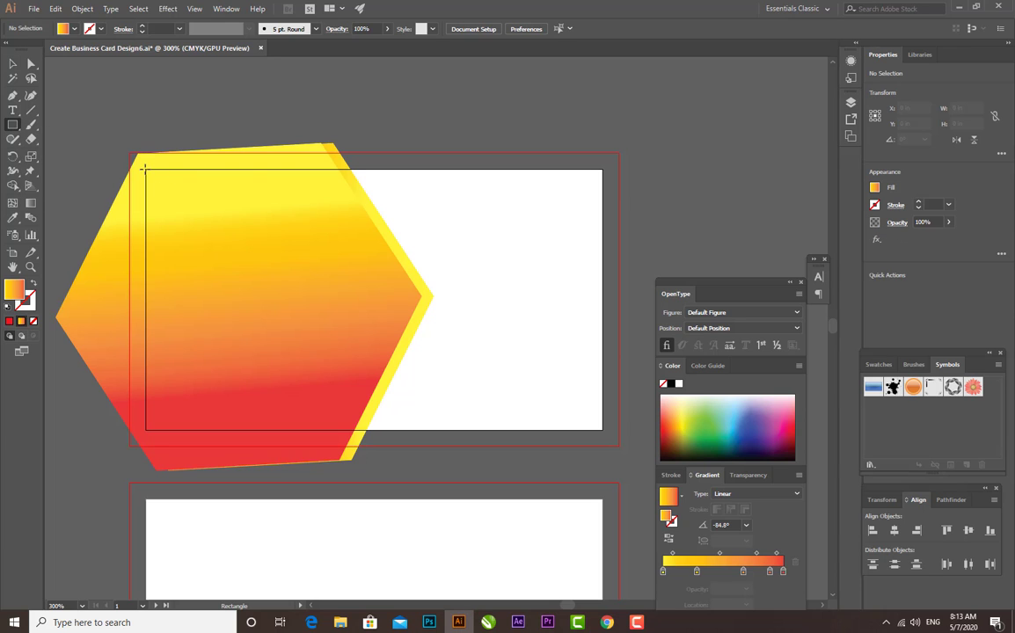
drag(143, 167, 446, 429)
Remove the rectangle's fill and give it a black 0.25 pt stroke
click(74, 29)
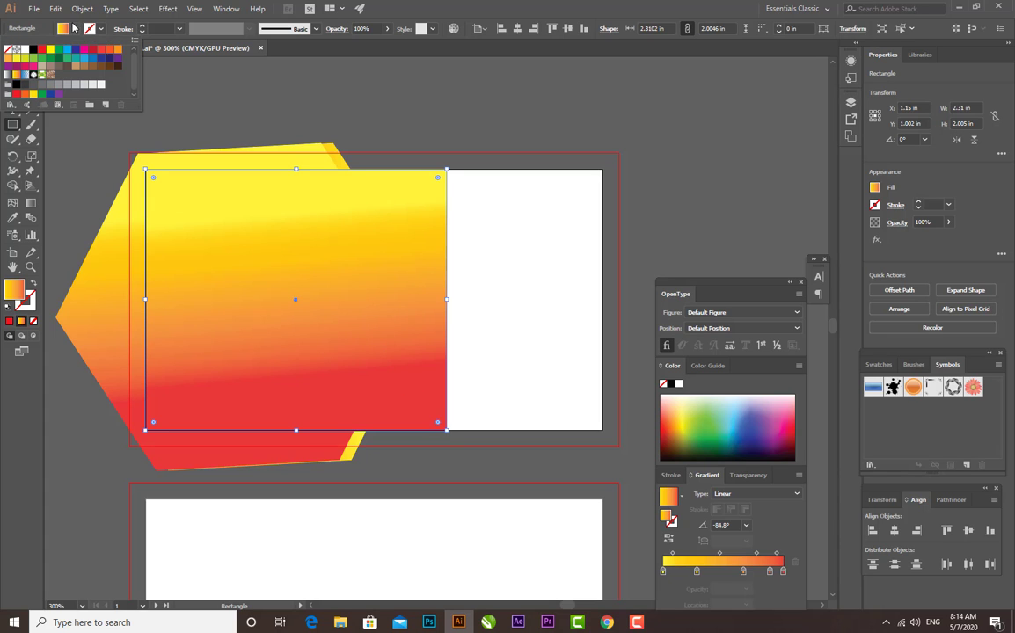
click(8, 48)
click(100, 29)
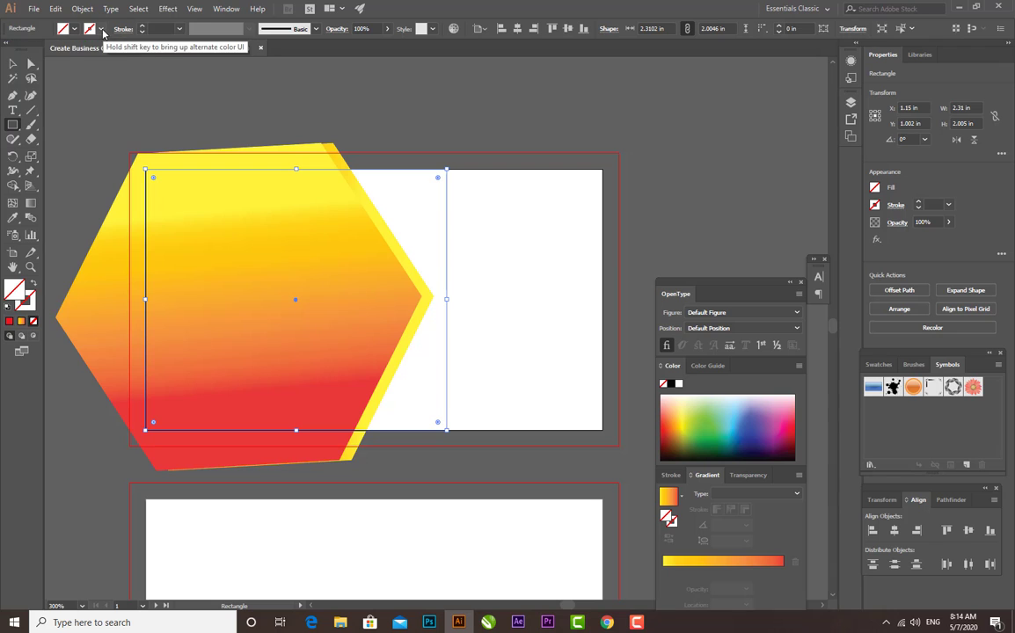
click(101, 29)
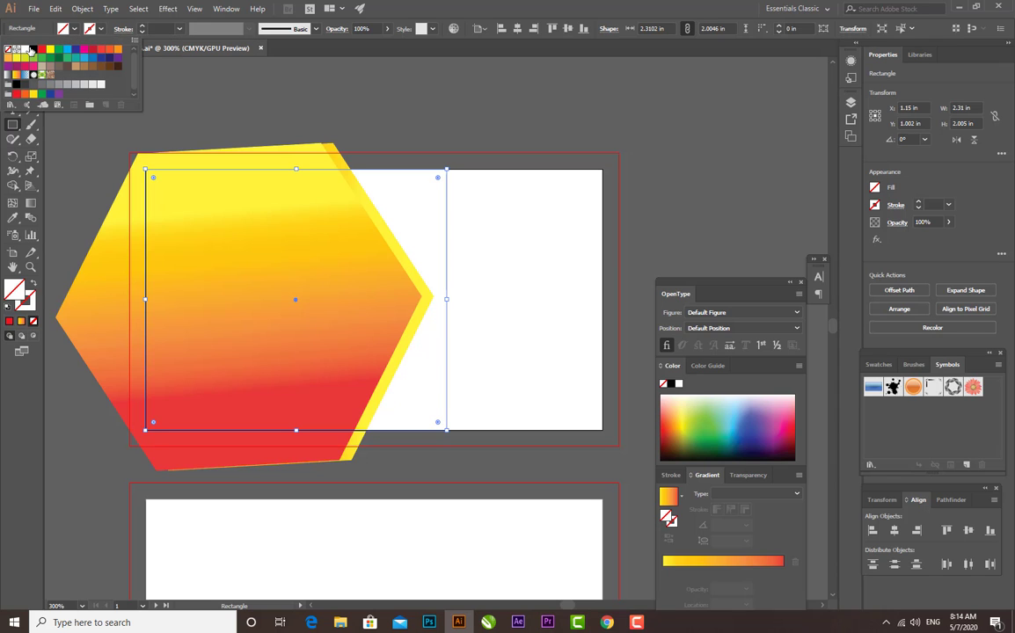
click(31, 49)
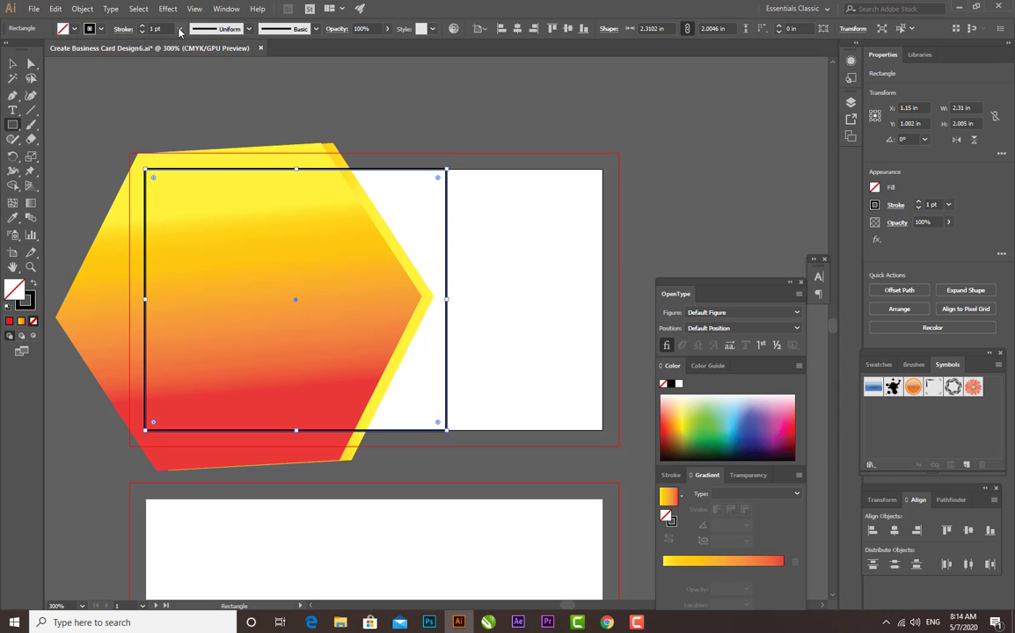
click(180, 28)
click(199, 42)
click(12, 64)
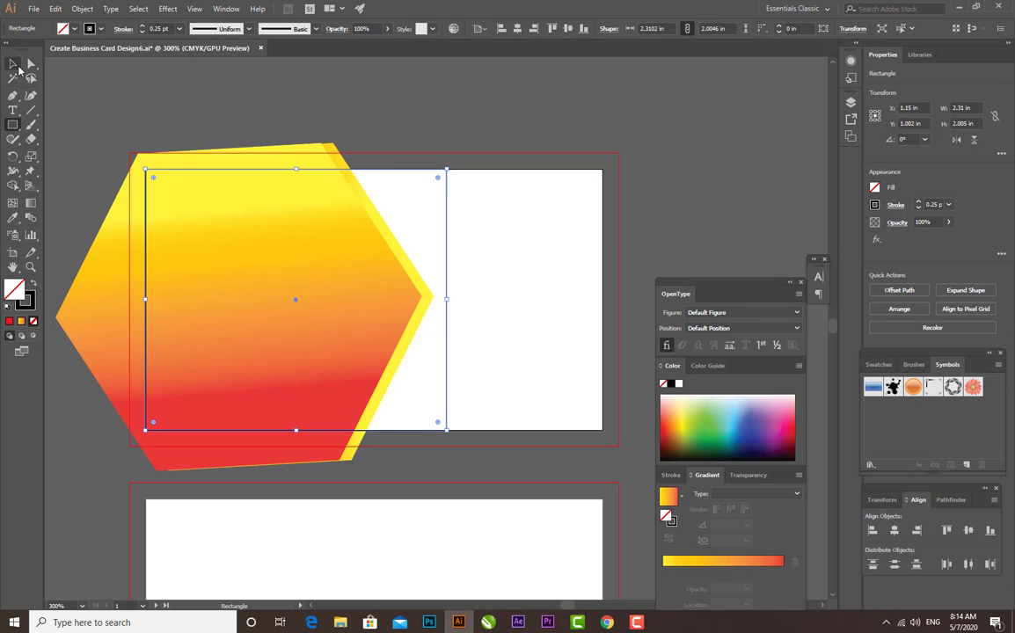
click(296, 123)
Trim away the parts of both hexagons outside the rectangle with the Shape Builder tool
key(ctrl+minus)
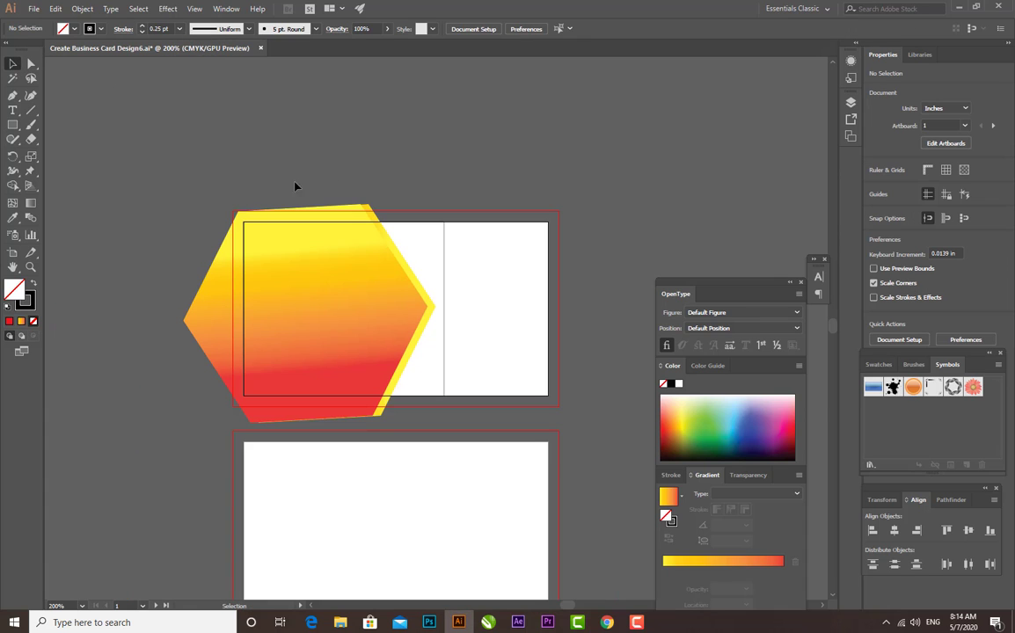
drag(451, 421, 448, 419)
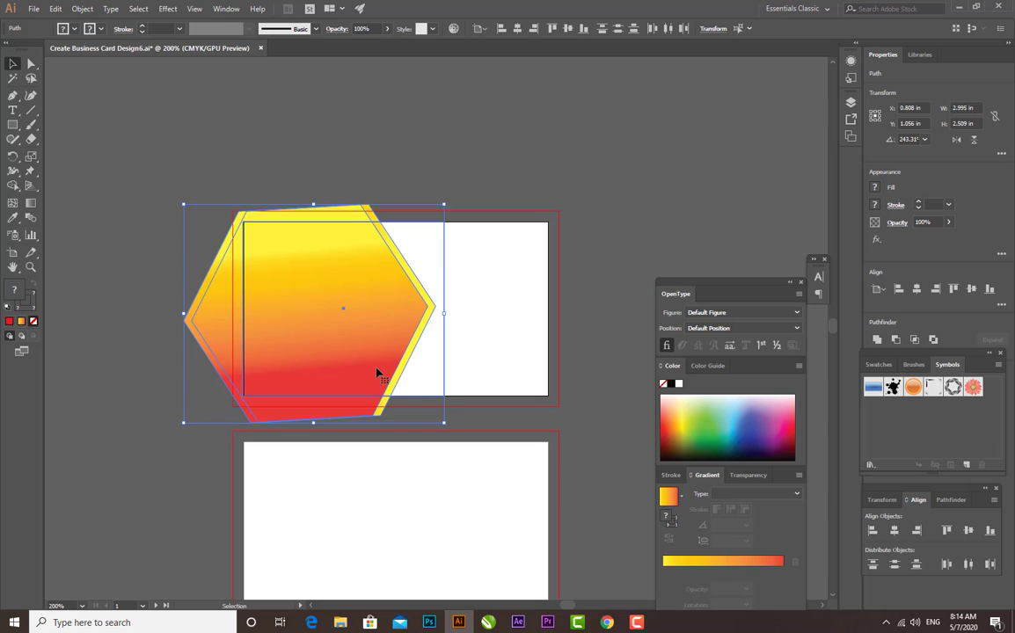
click(12, 184)
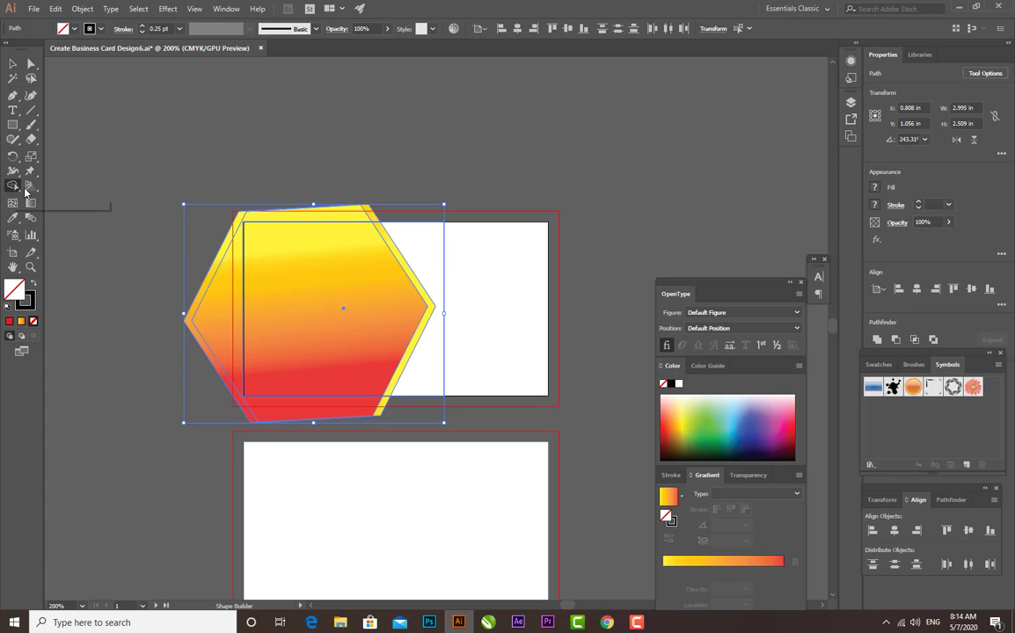
drag(296, 220, 237, 228)
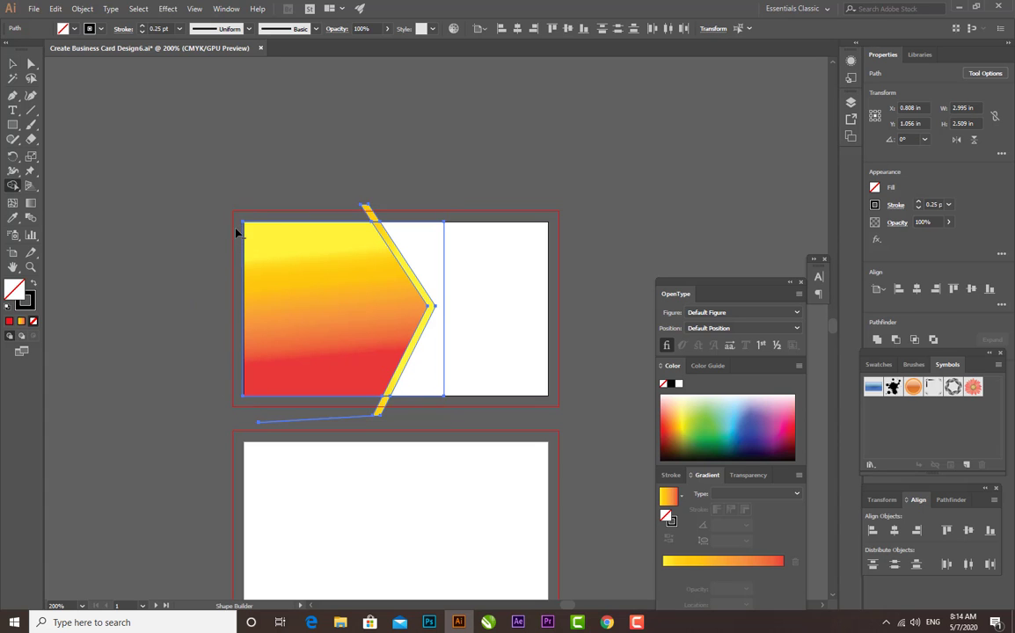
drag(357, 423, 392, 409)
alt+click(368, 211)
click(12, 63)
click(518, 244)
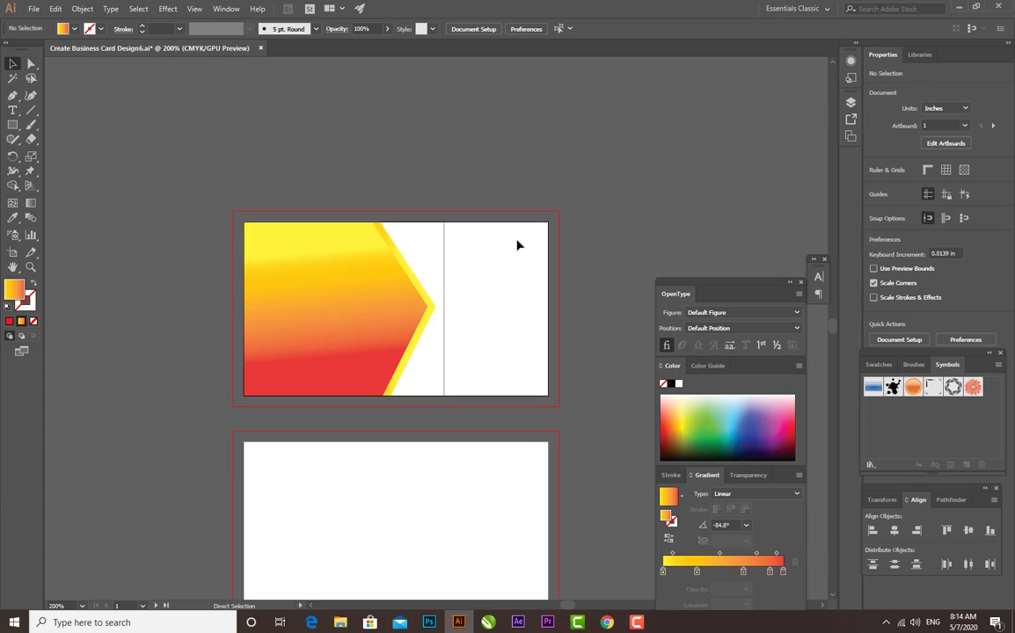
Delete the leftover outlined rectangle around the trimmed shapes
key(ctrl+=)
key(ctrl+=)
click(450, 251)
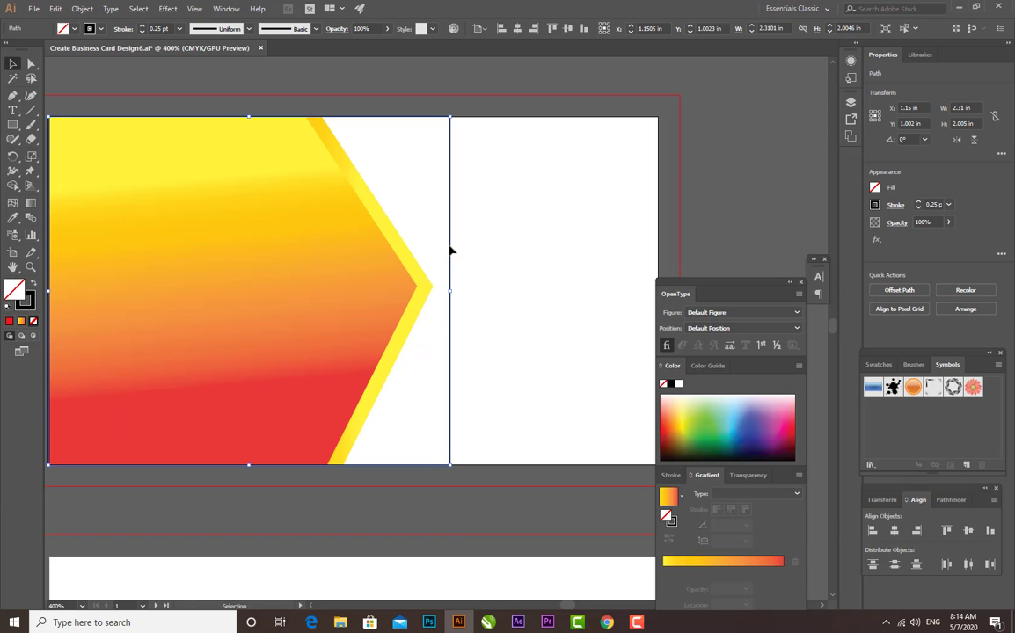
key(Delete)
key(ctrl+-)
key(ctrl+-)
key(ctrl+-)
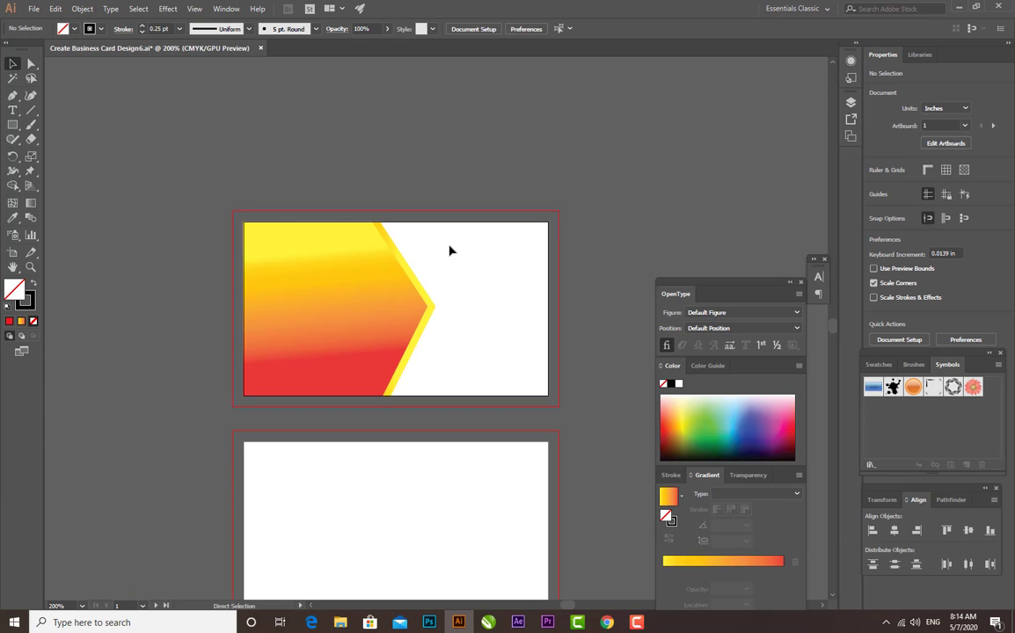
key(ctrl+=)
Fill the front trimmed shape with solid bright red, keeping the yellow band behind it
click(381, 293)
click(532, 254)
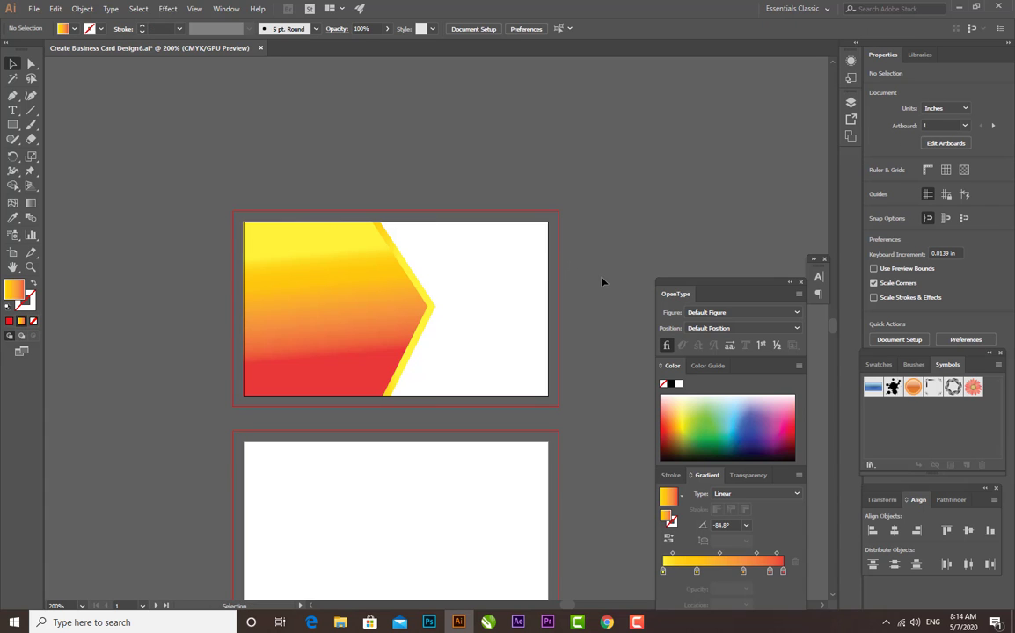
click(334, 330)
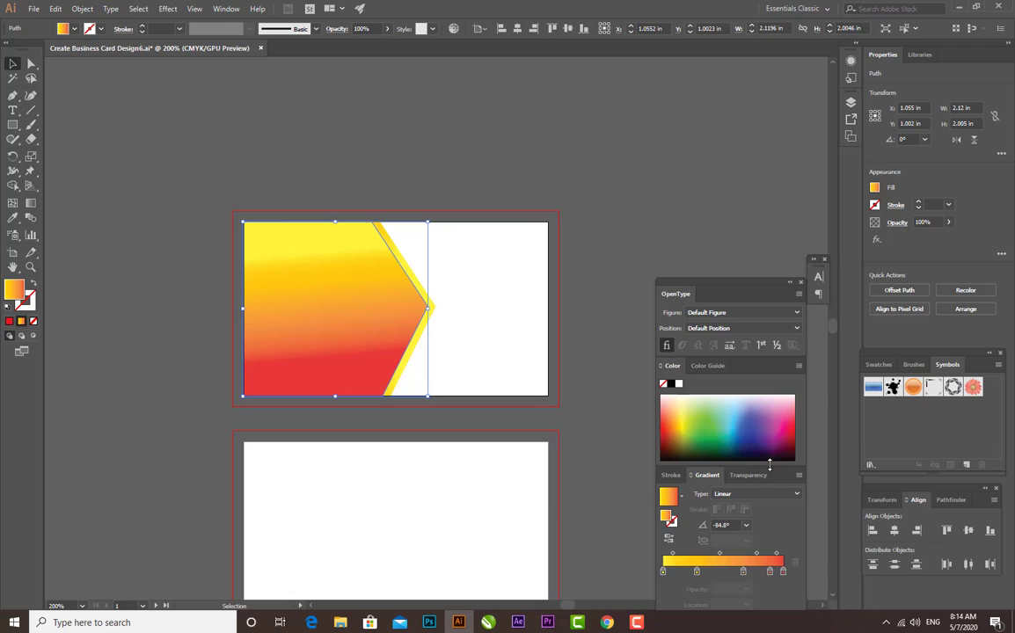
click(672, 425)
click(670, 437)
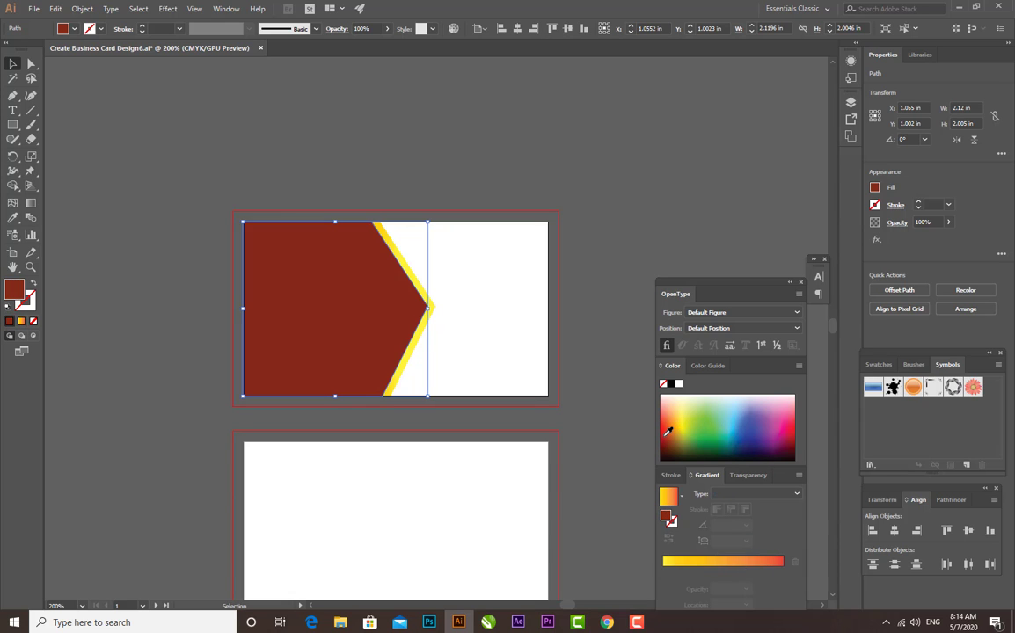
click(667, 423)
click(668, 423)
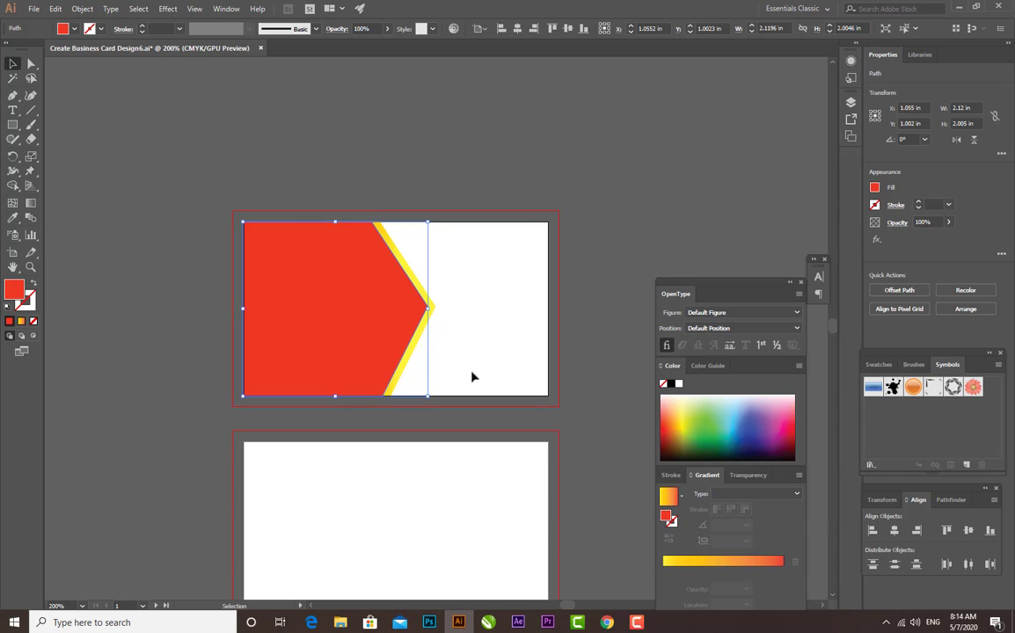
click(214, 116)
key(ctrl+minus)
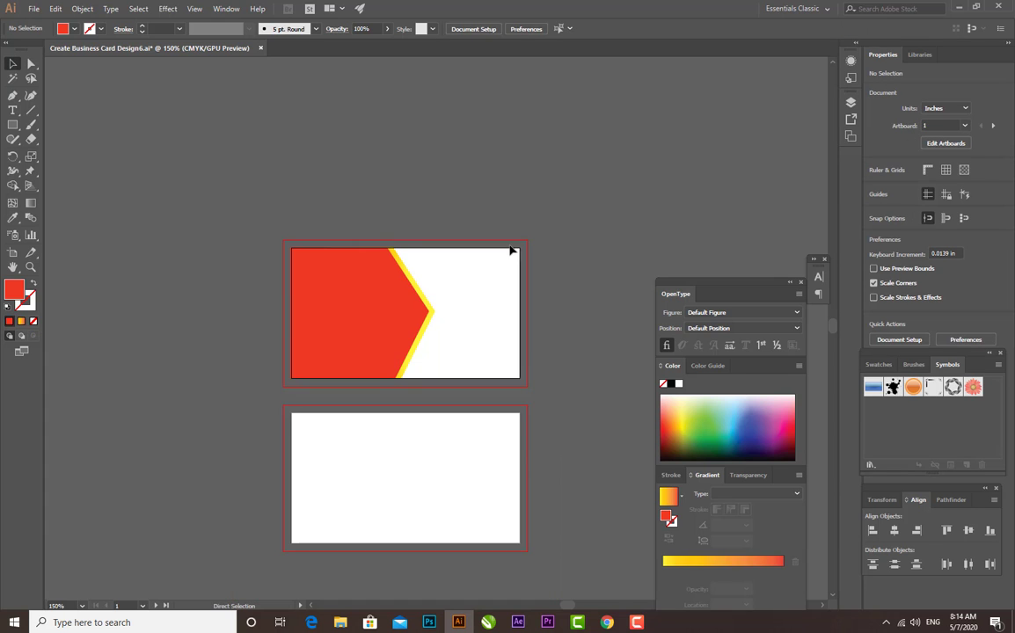
Create a copy of the first card's red and yellow shapes reflected across the vertical axis
key(ctrl+plus)
key(ctrl+plus)
key(space)
drag(425, 298, 378, 255)
key(ctrl+minus)
key(ctrl+minus)
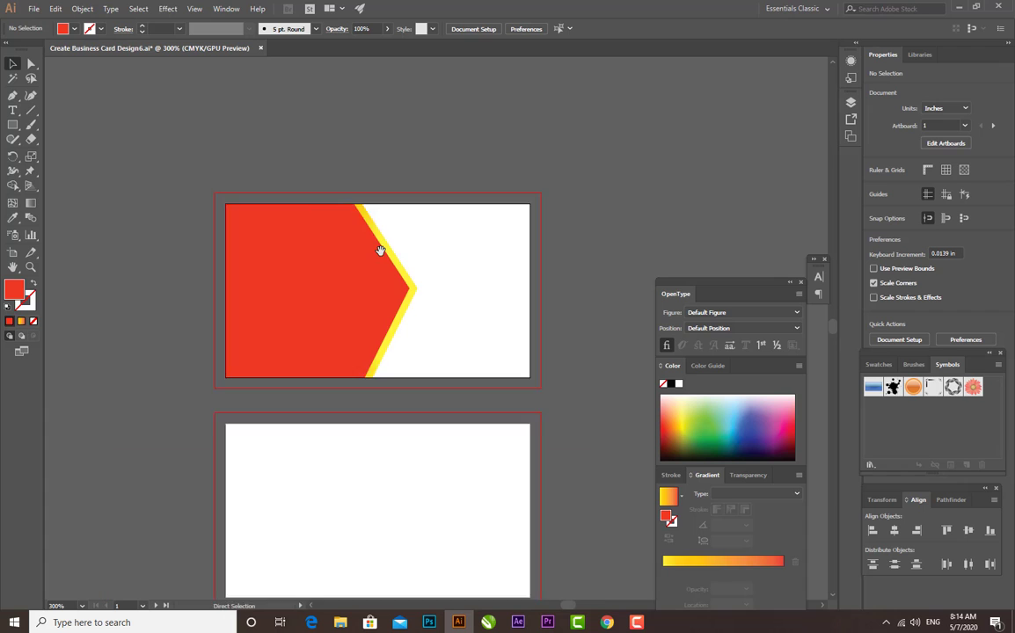
drag(436, 316, 386, 251)
drag(209, 145, 385, 315)
right_click(322, 249)
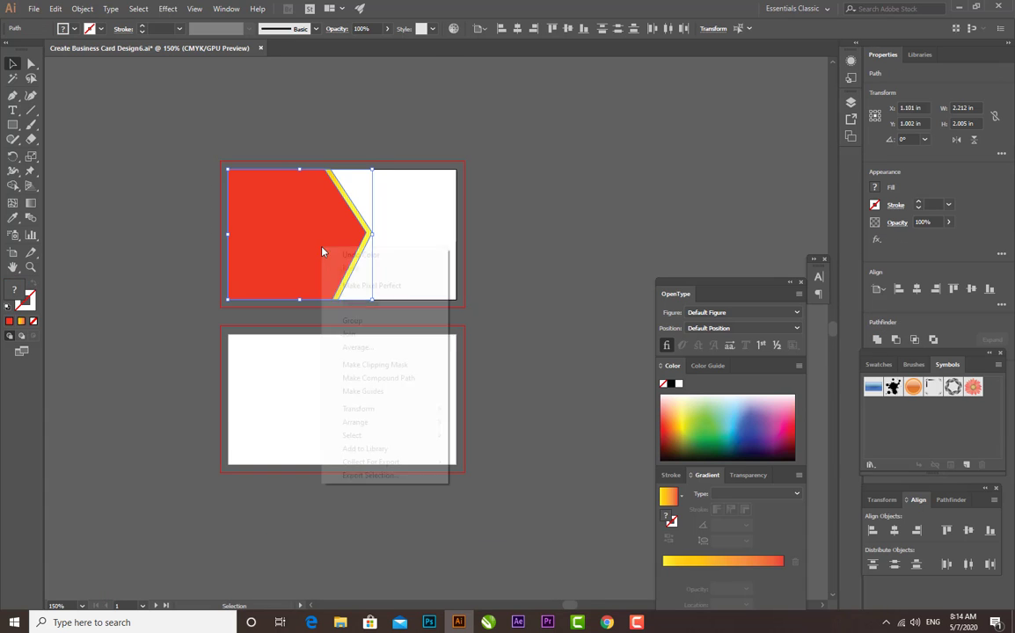
mouse_move(374, 423)
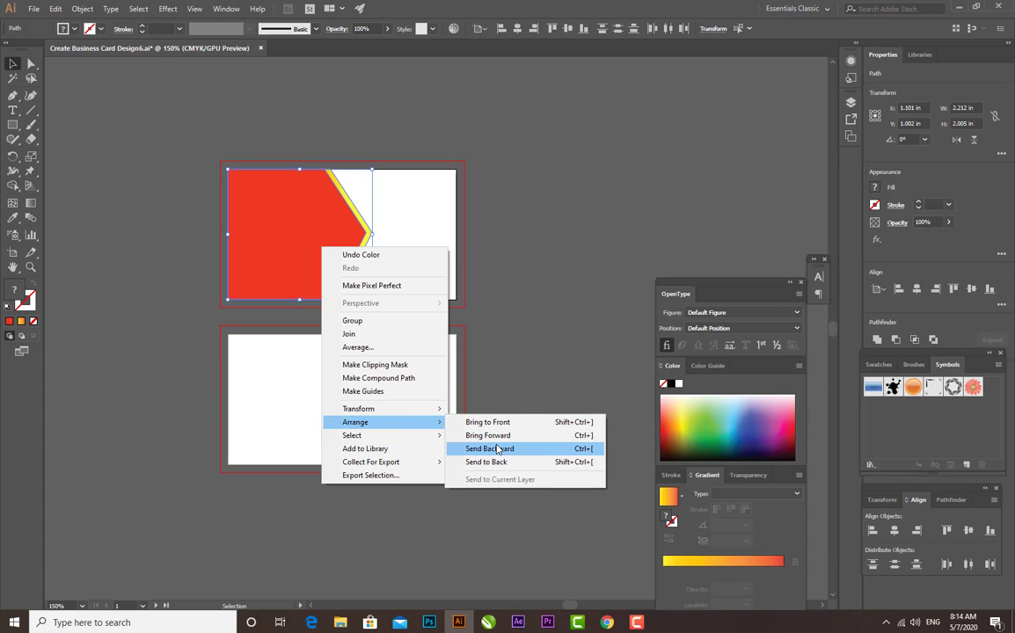
mouse_move(409, 411)
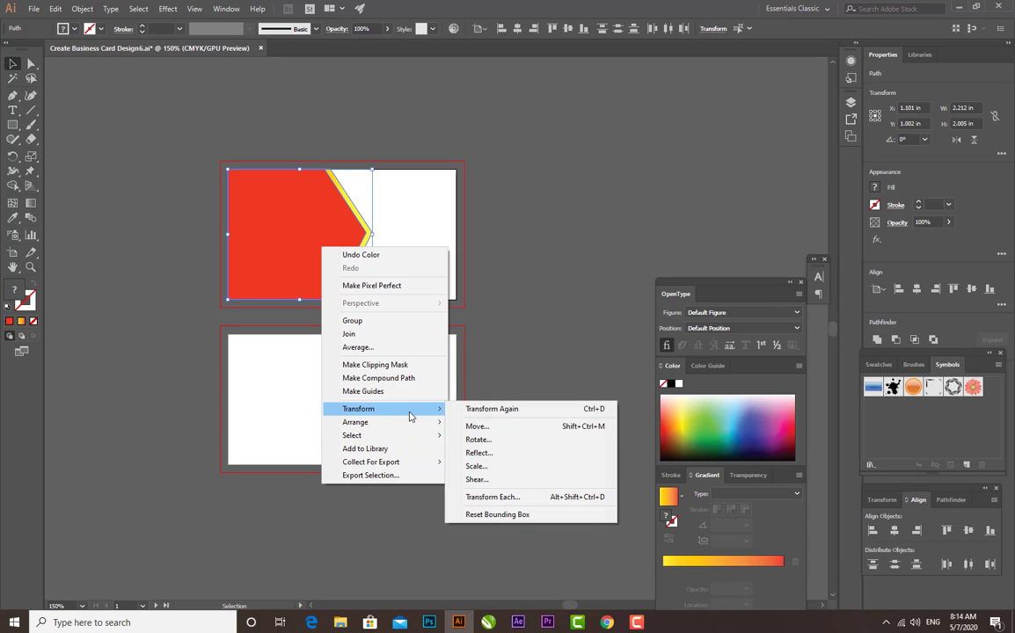
click(483, 452)
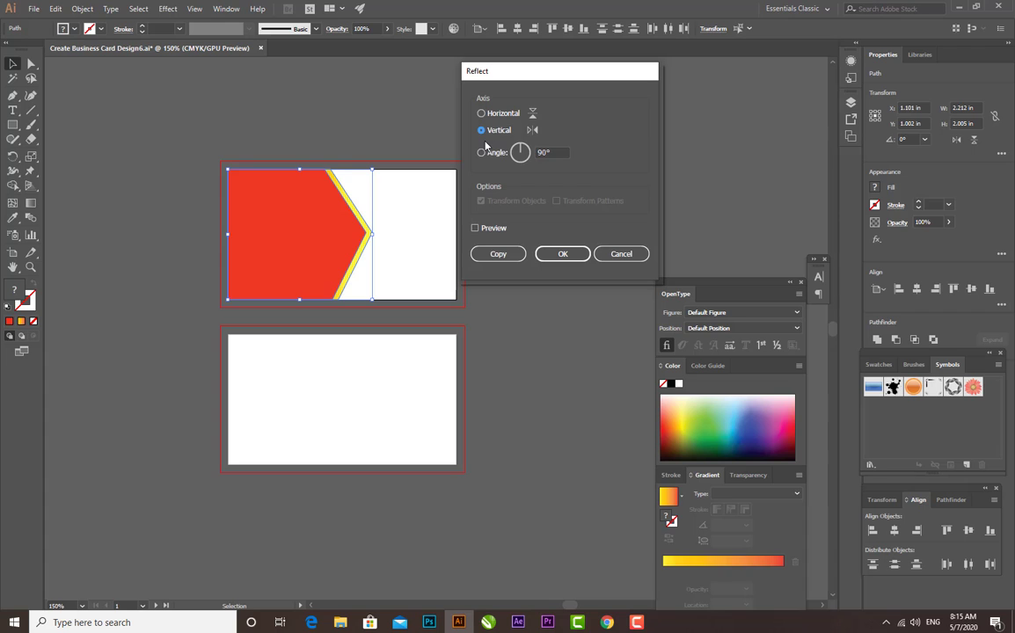
click(475, 228)
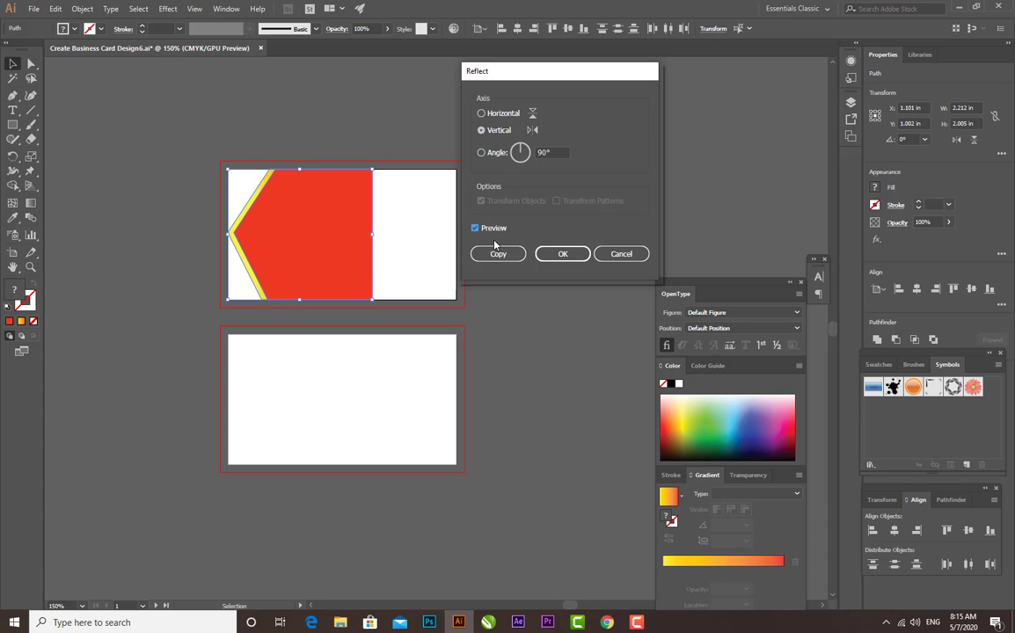
click(497, 253)
Move the reflected copy onto the second artboard, flush with its right edge
drag(368, 284, 430, 415)
click(589, 339)
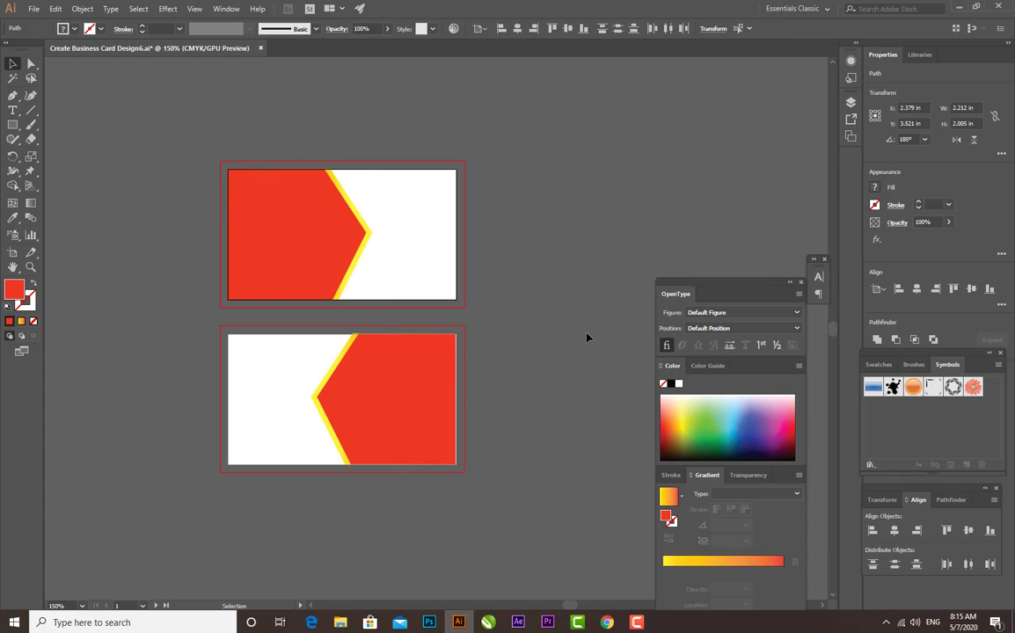
click(322, 392)
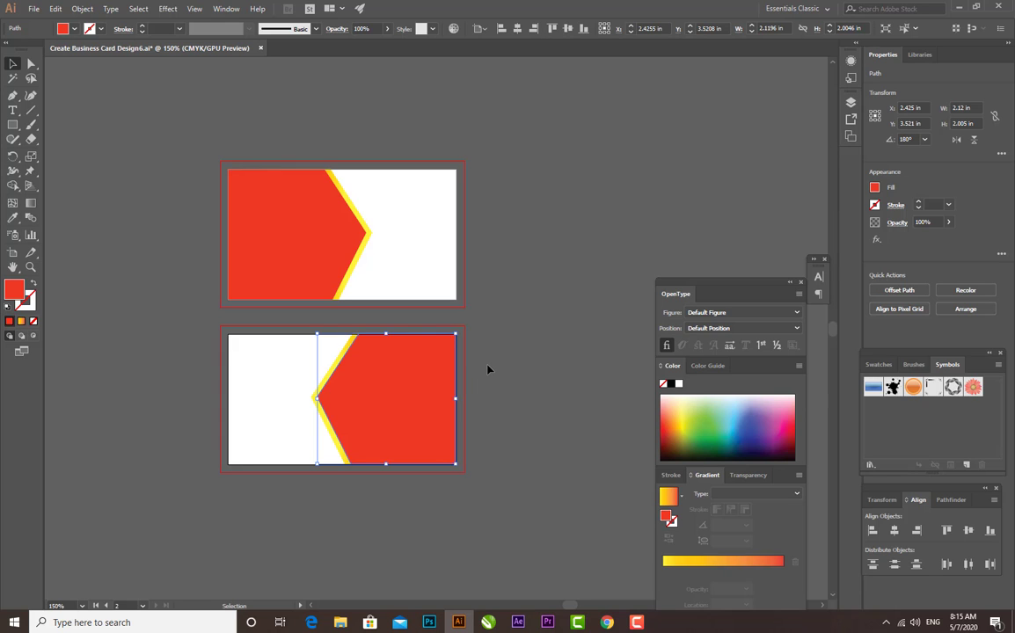
drag(495, 322, 417, 483)
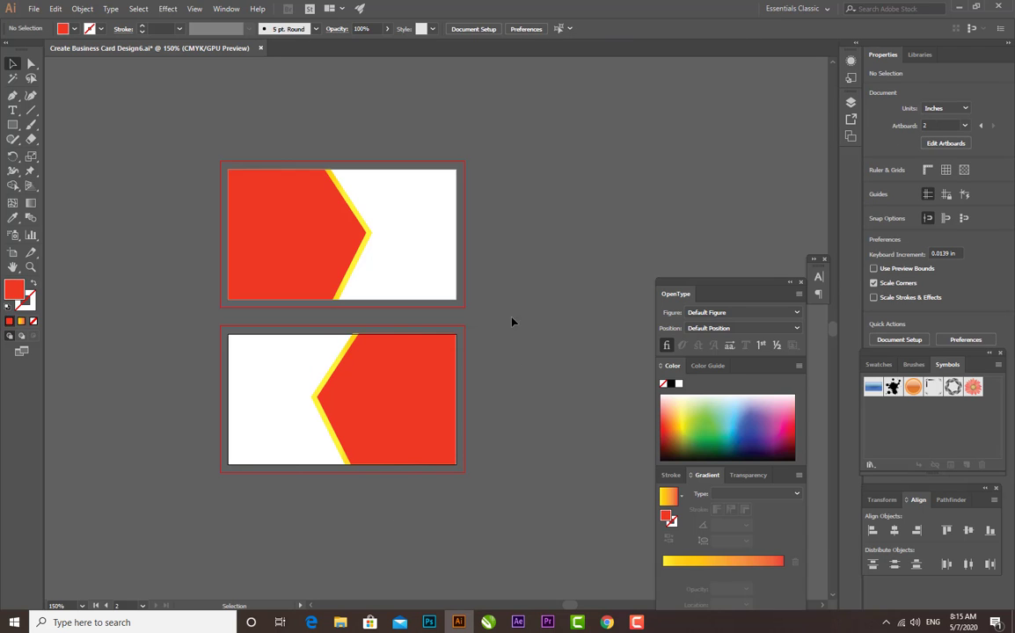
Try the Pathfinder Outline operation on the second card's red and yellow shapes
drag(512, 322, 291, 536)
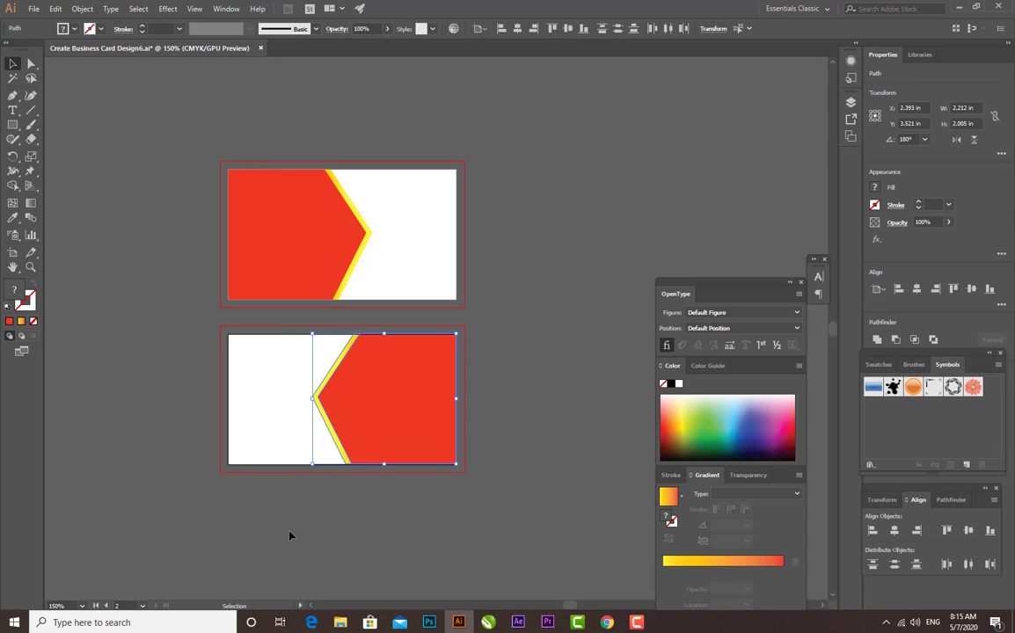
click(949, 500)
click(966, 561)
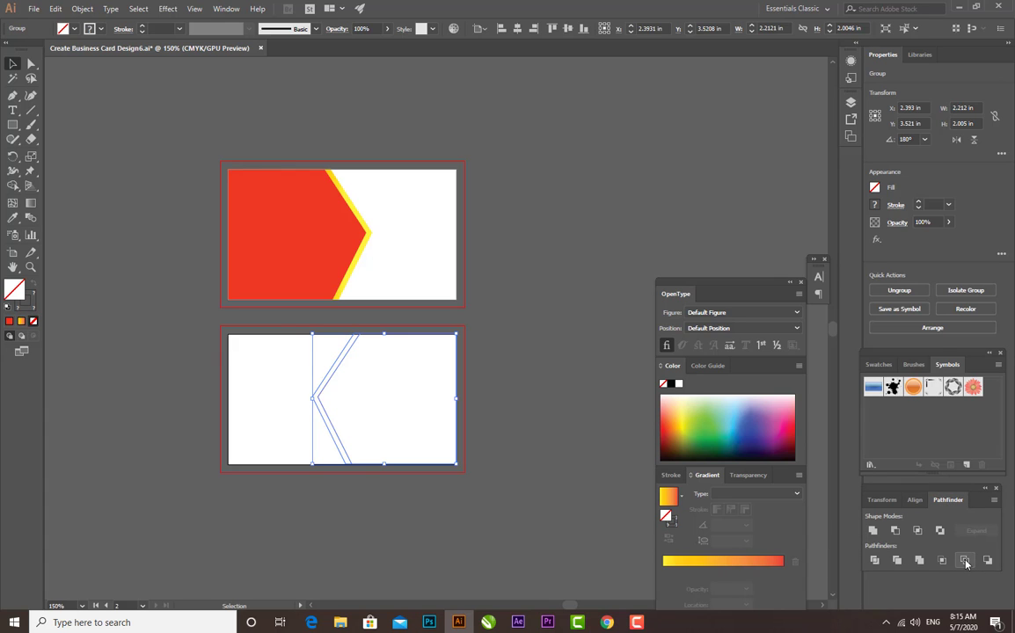
key(ctrl+z)
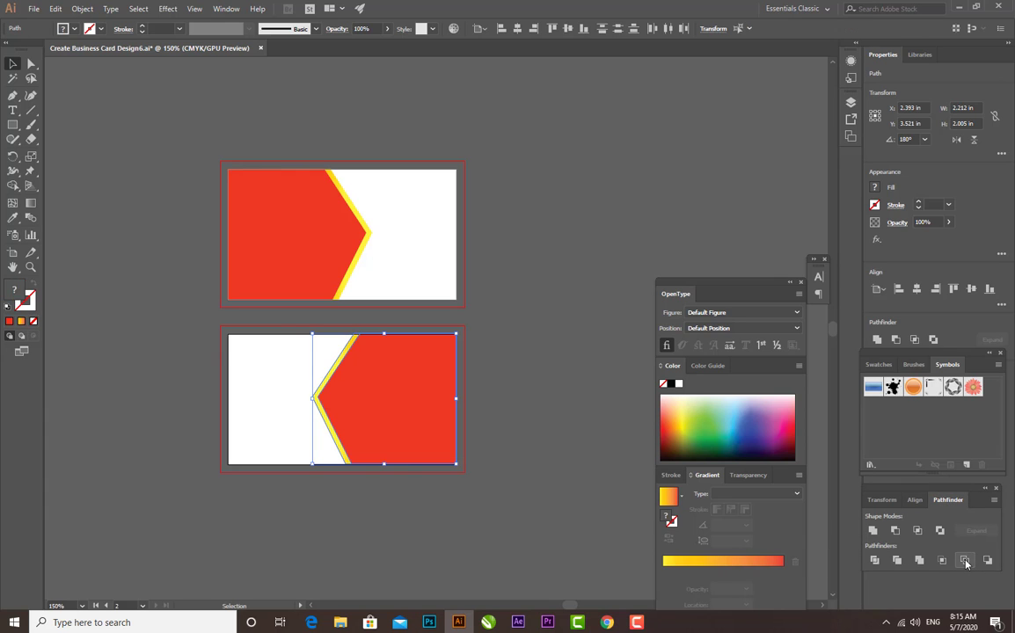
click(562, 339)
Try shifting the second card's red shape about 0.2 in to the right over the yellow one
click(401, 381)
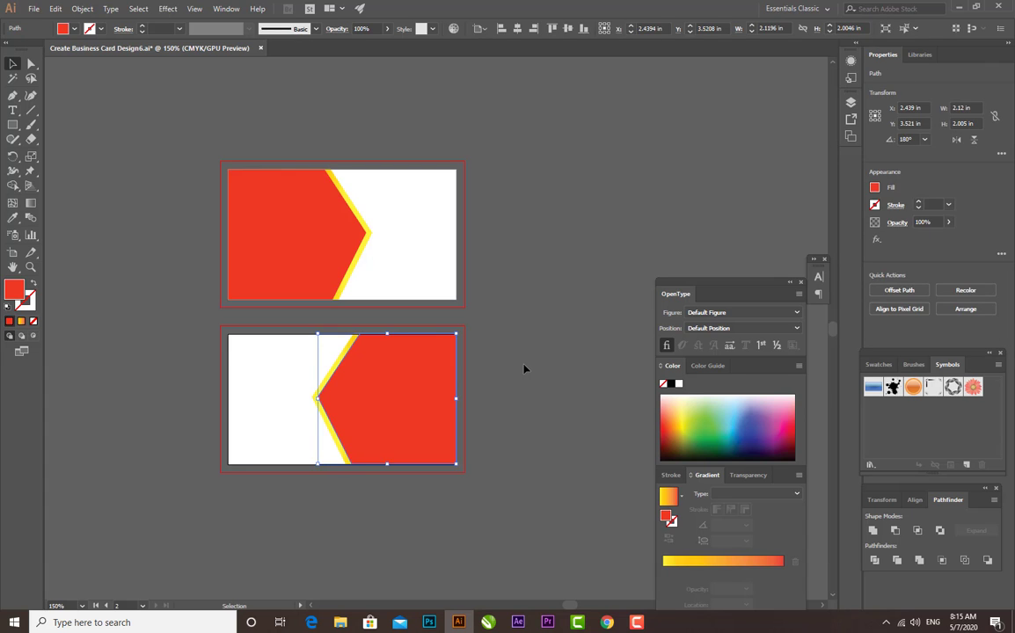
click(468, 369)
click(359, 379)
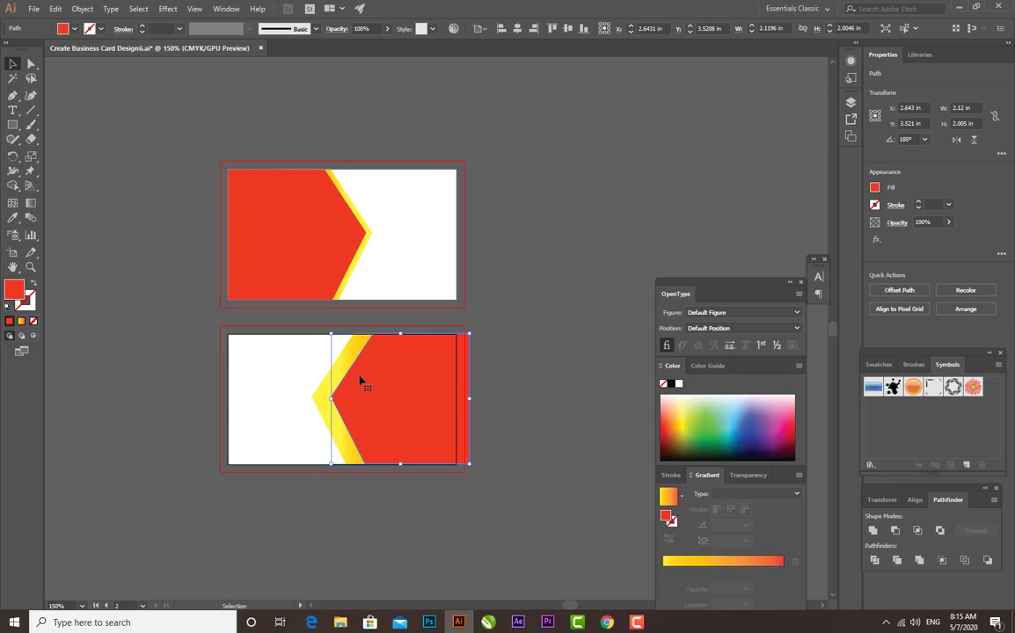
key(Left)
key(Left)
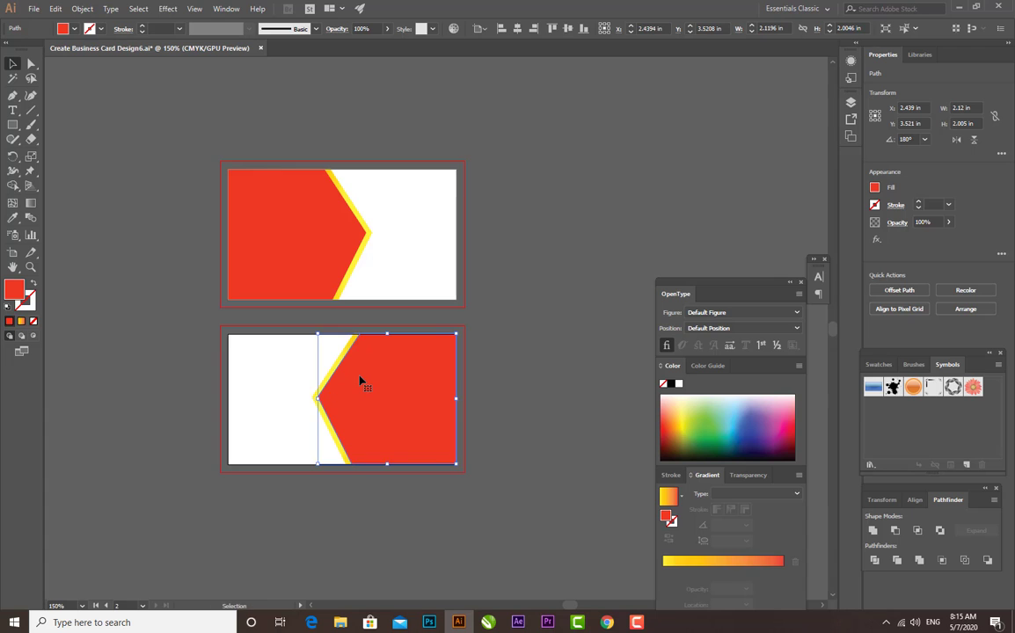
Duplicate the second card's red shape, offsetting the copy about 0.08 in to the right
key(ctrl+equal)
key(ctrl+equal)
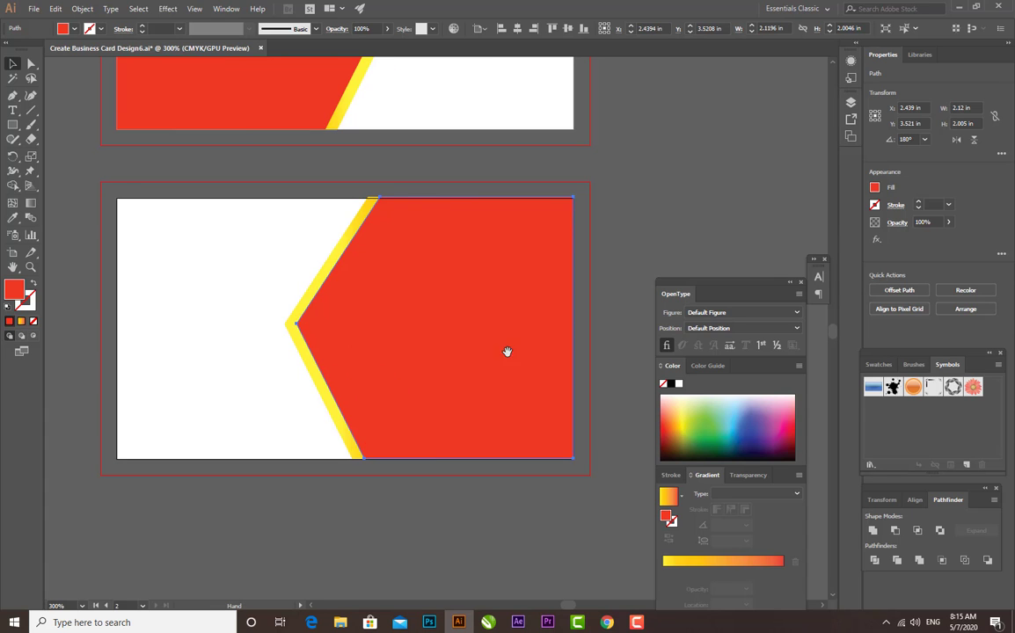
drag(508, 353, 465, 355)
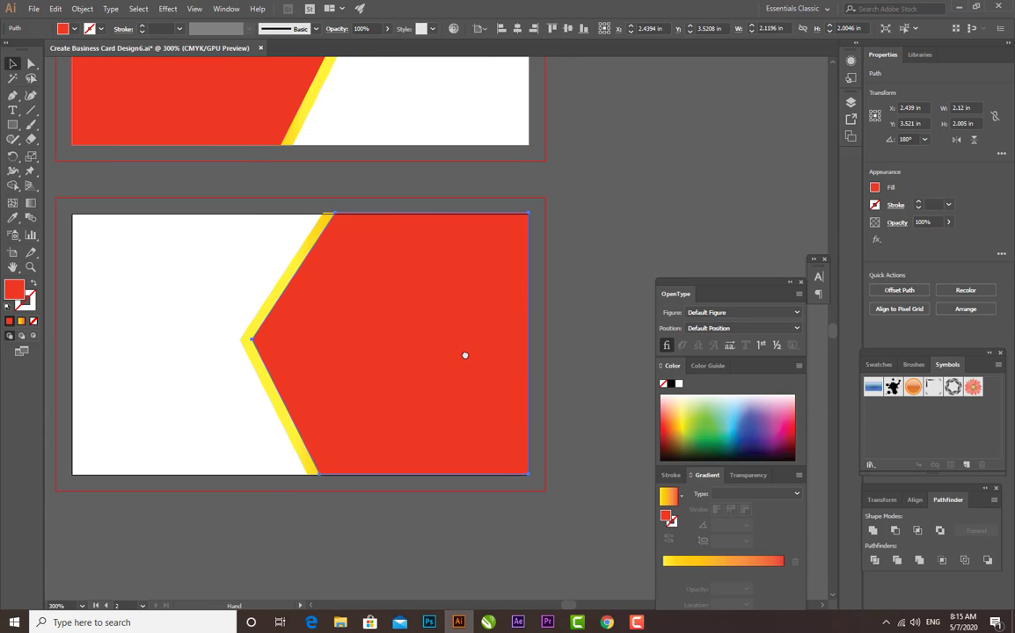
click(605, 330)
click(410, 327)
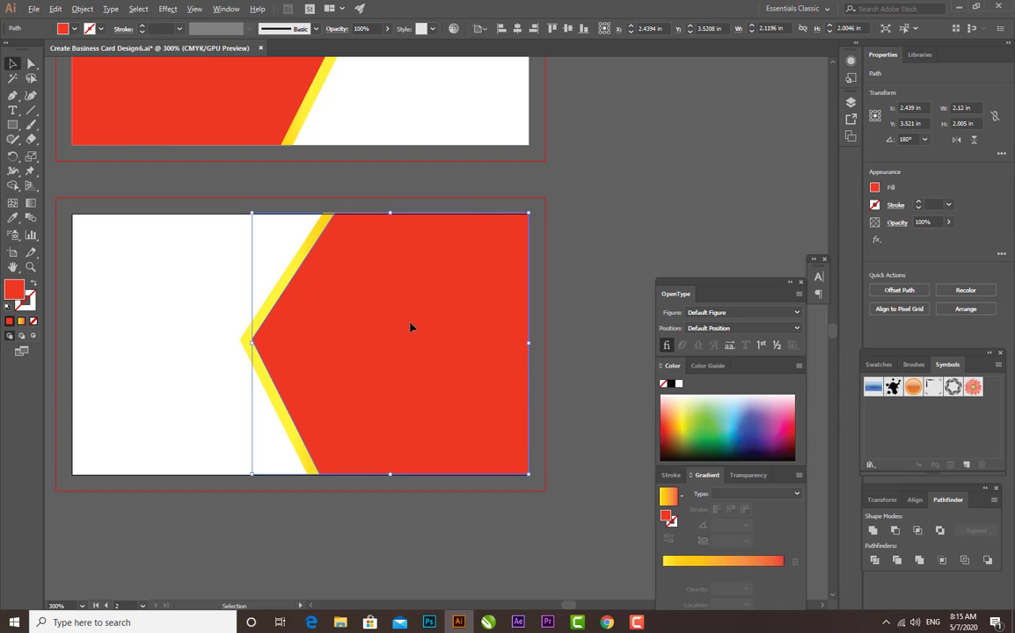
drag(412, 327, 421, 326)
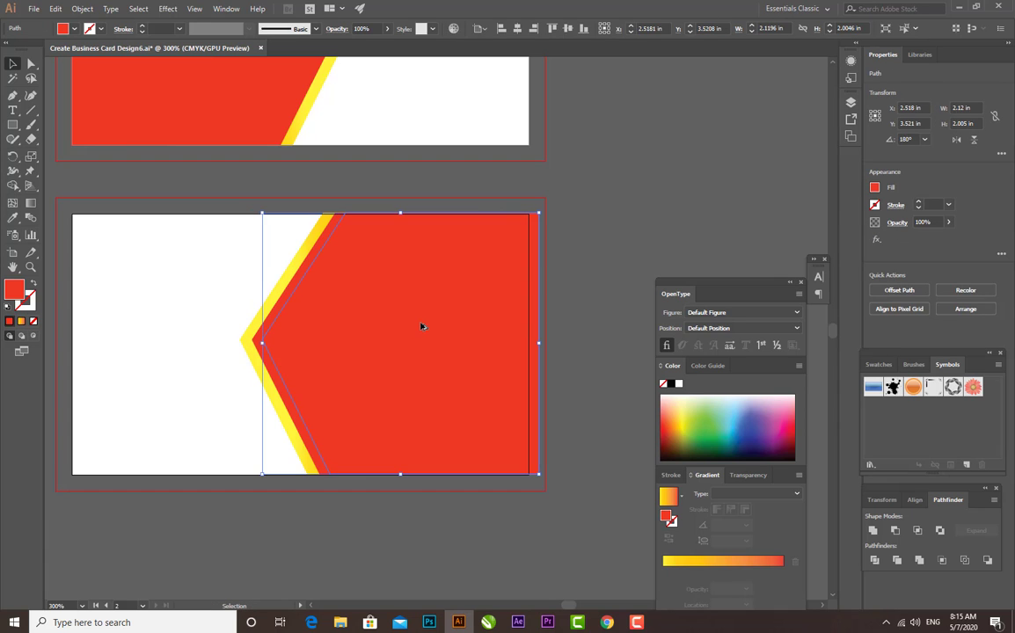
Fill the duplicated shape on the second card with solid orange
click(709, 411)
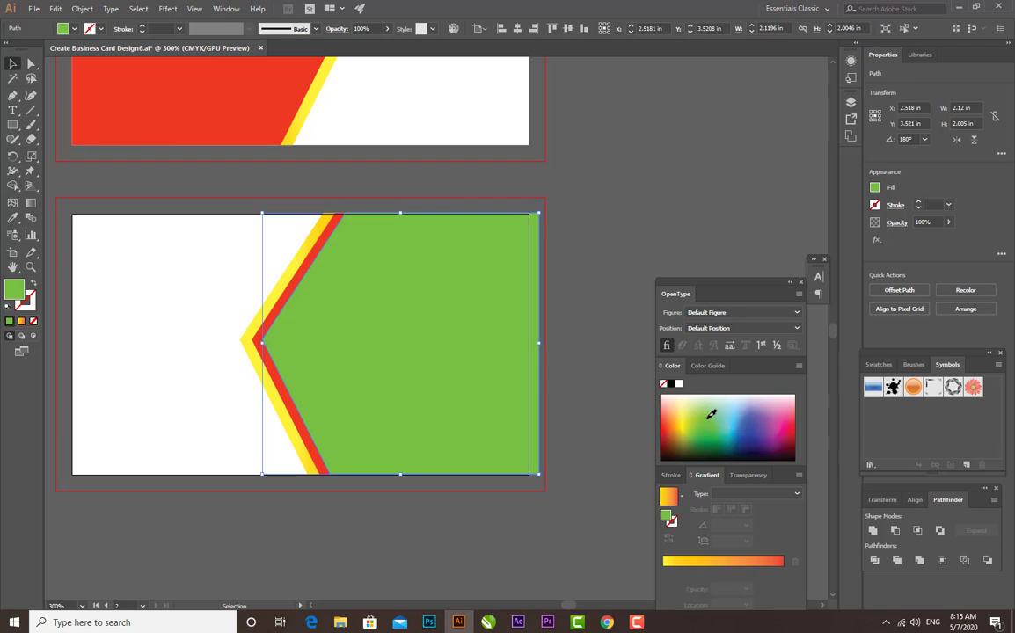
click(674, 424)
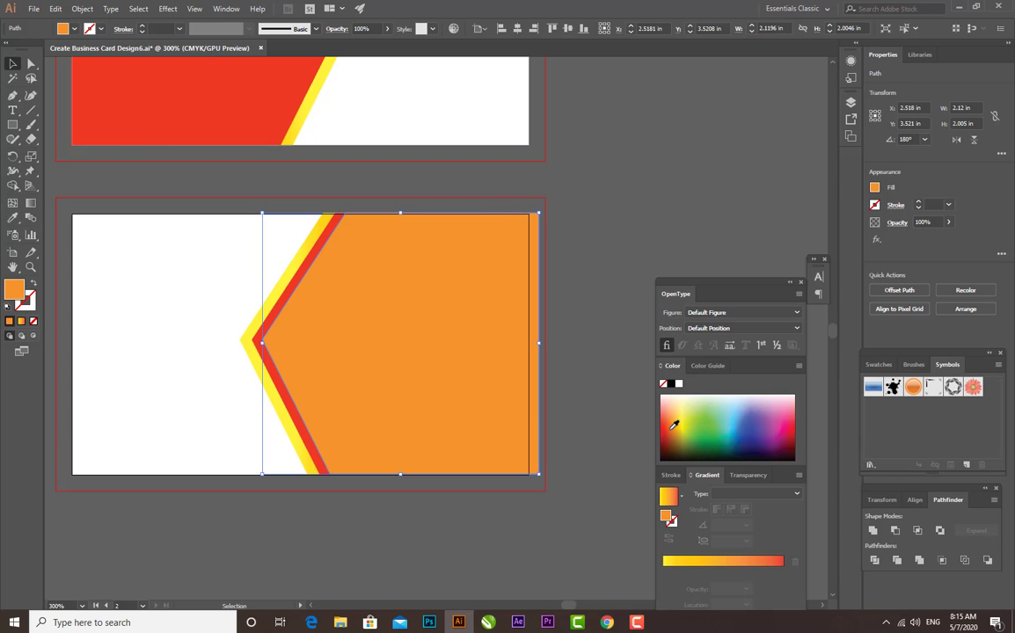
click(587, 295)
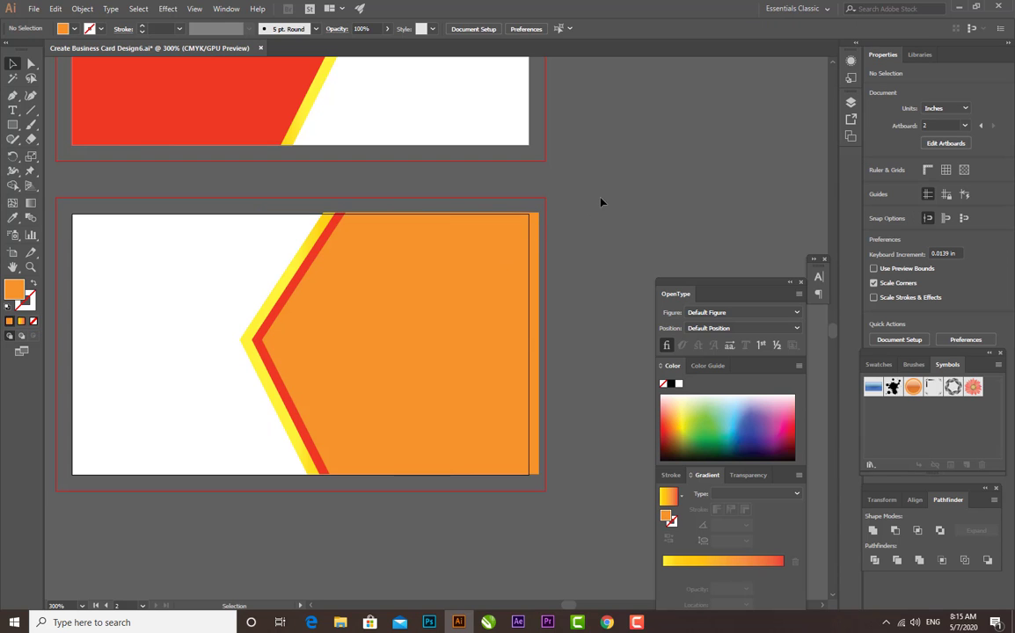
Reduce the three shapes' height to 2 in and remove the orange area and its overhanging strip with the Shape Builder tool
click(435, 302)
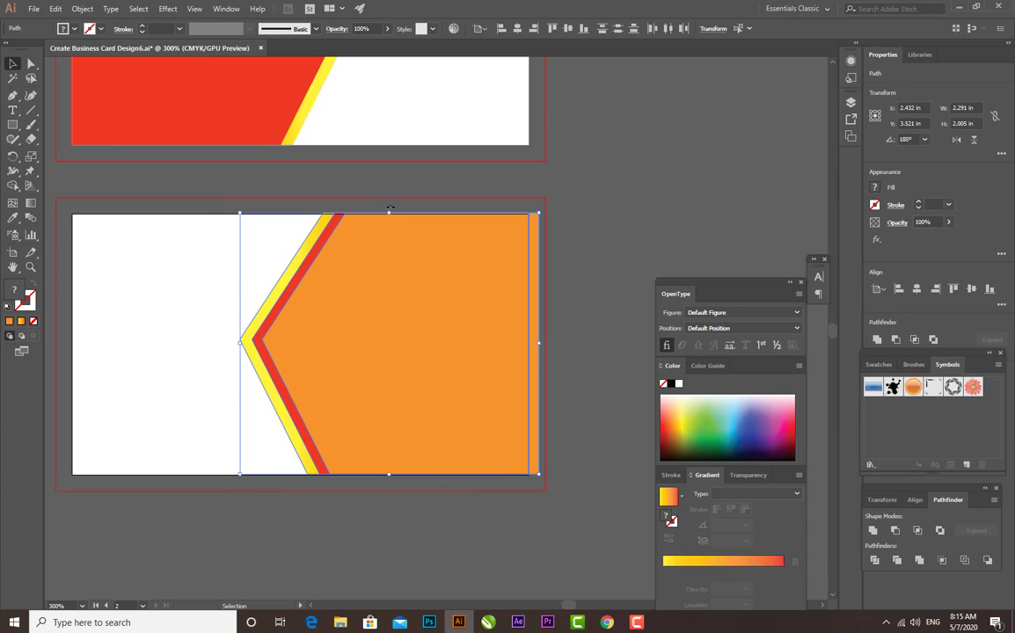
drag(391, 212, 390, 213)
key(shift+m)
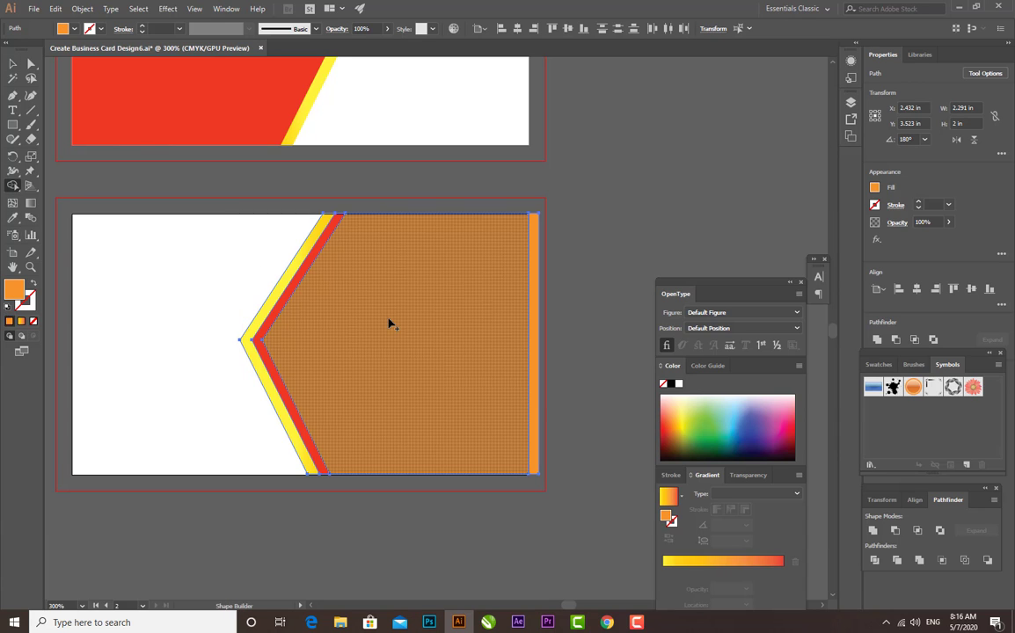
alt+click(387, 253)
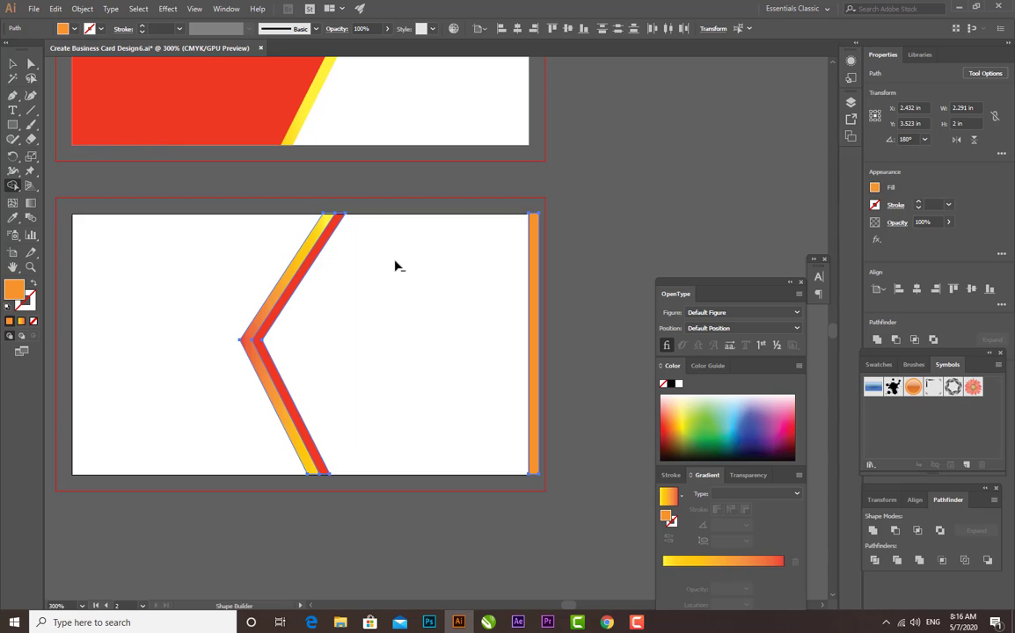
alt+click(532, 300)
click(12, 64)
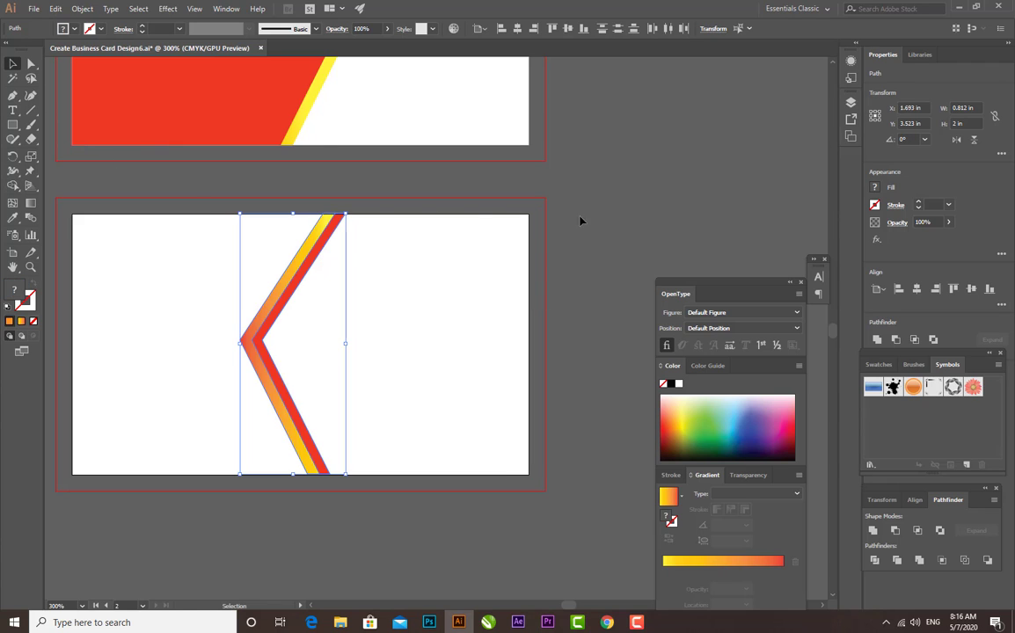
Shorten the red chevron stripe from its top edge to a height of about 1.995 in
click(631, 223)
click(314, 278)
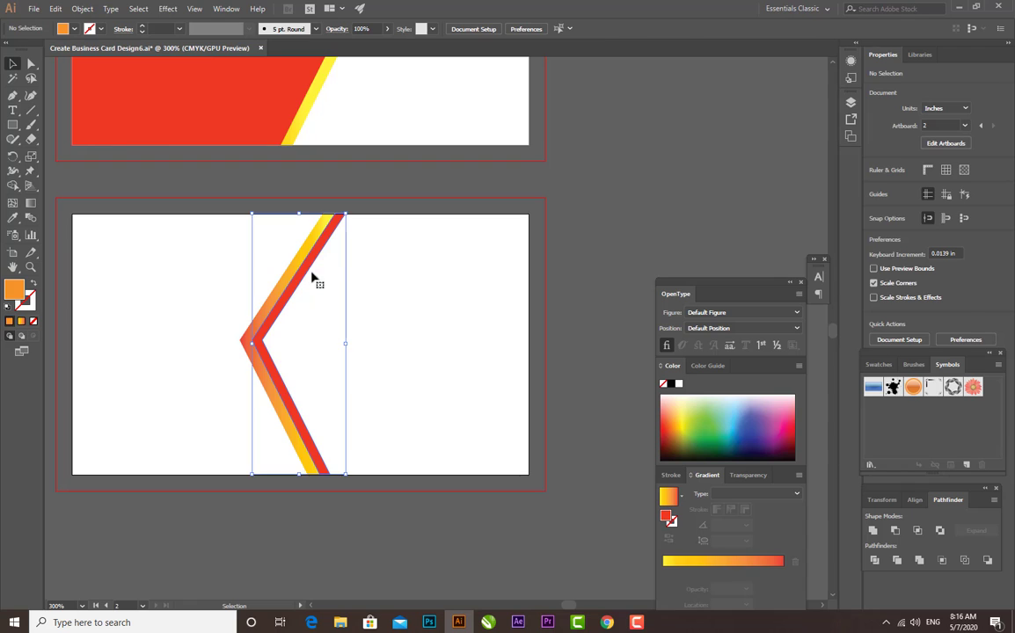
click(605, 245)
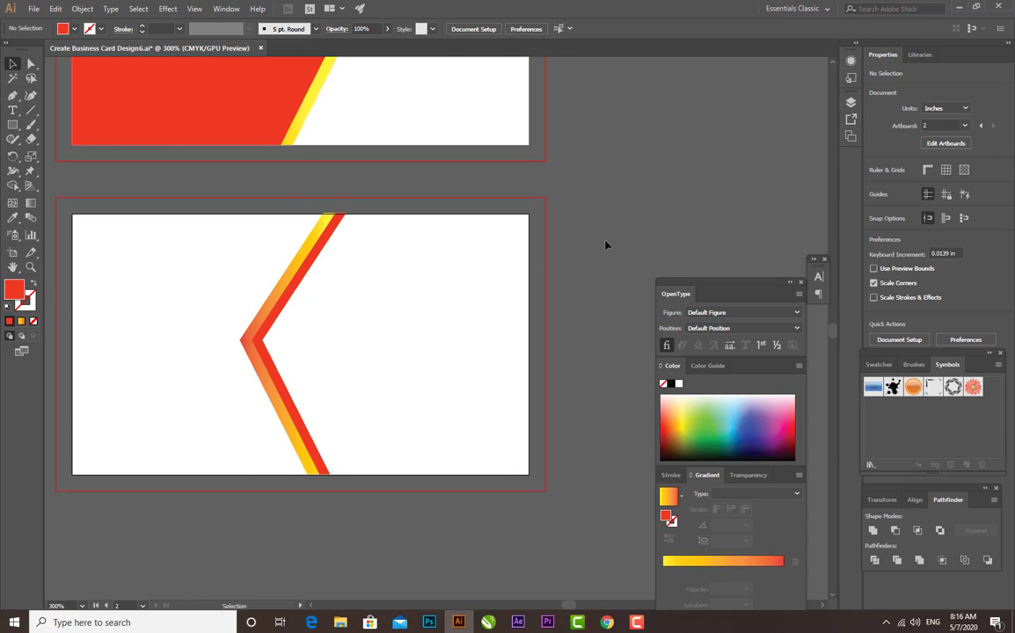
click(325, 230)
drag(300, 214, 294, 217)
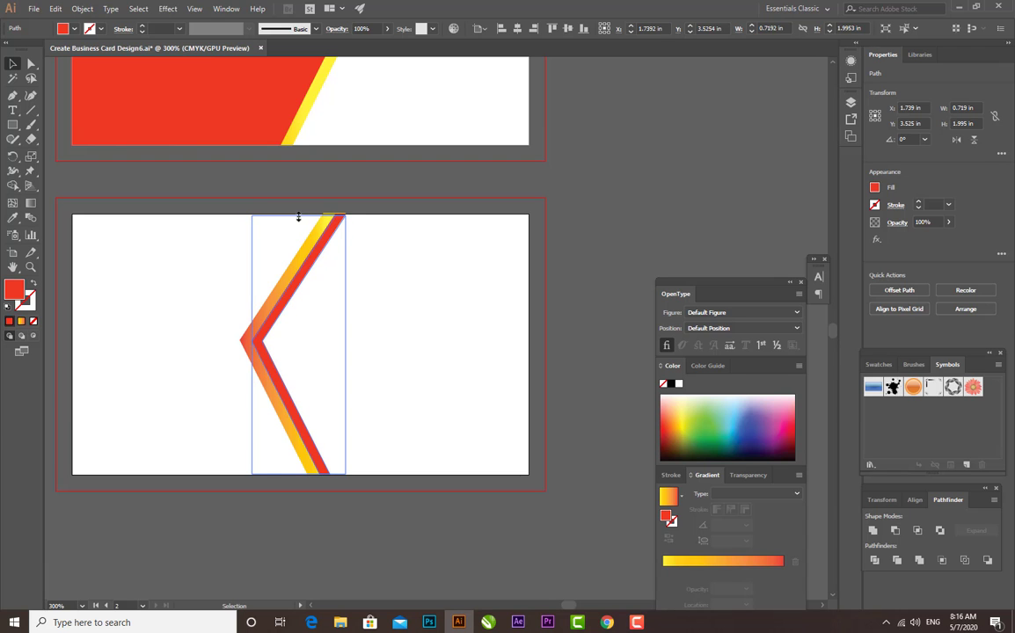
click(589, 217)
Lower the top edge of the yellow-orange gradient stripe to line up with the second artboard's top edge
key(ctrl+minus)
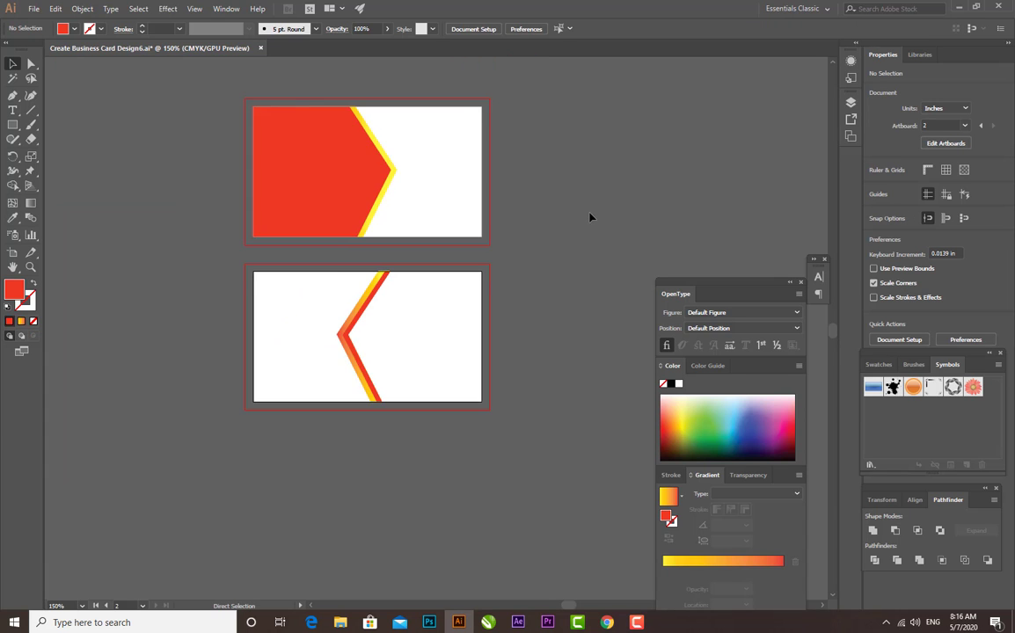
key(ctrl+plus)
key(ctrl+plus)
key(ctrl+plus)
drag(261, 259, 205, 350)
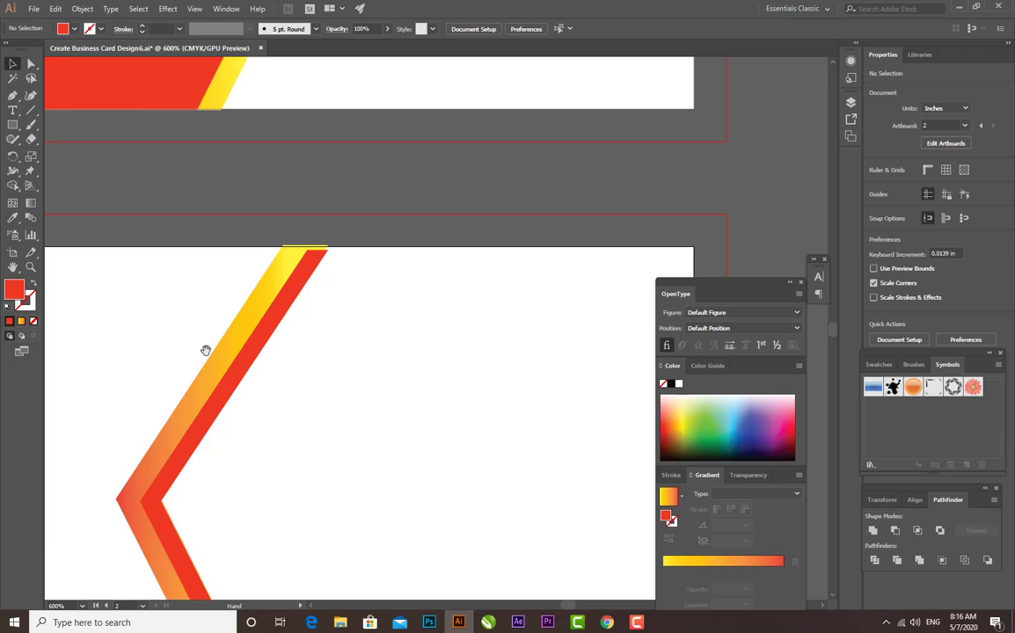
click(320, 253)
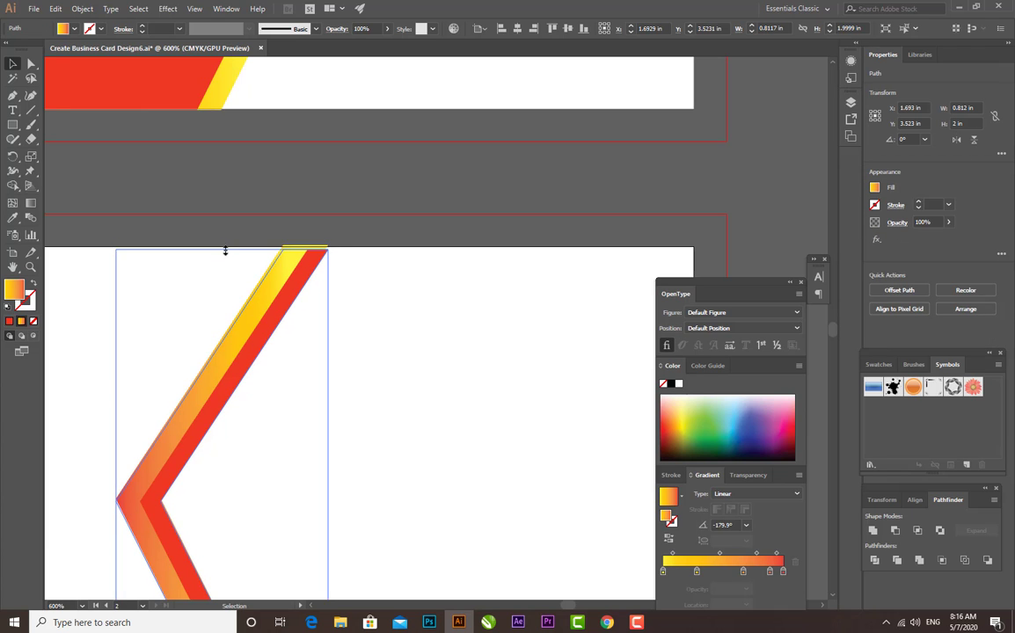
click(354, 225)
key(ctrl+minus)
key(ctrl+minus)
key(ctrl+minus)
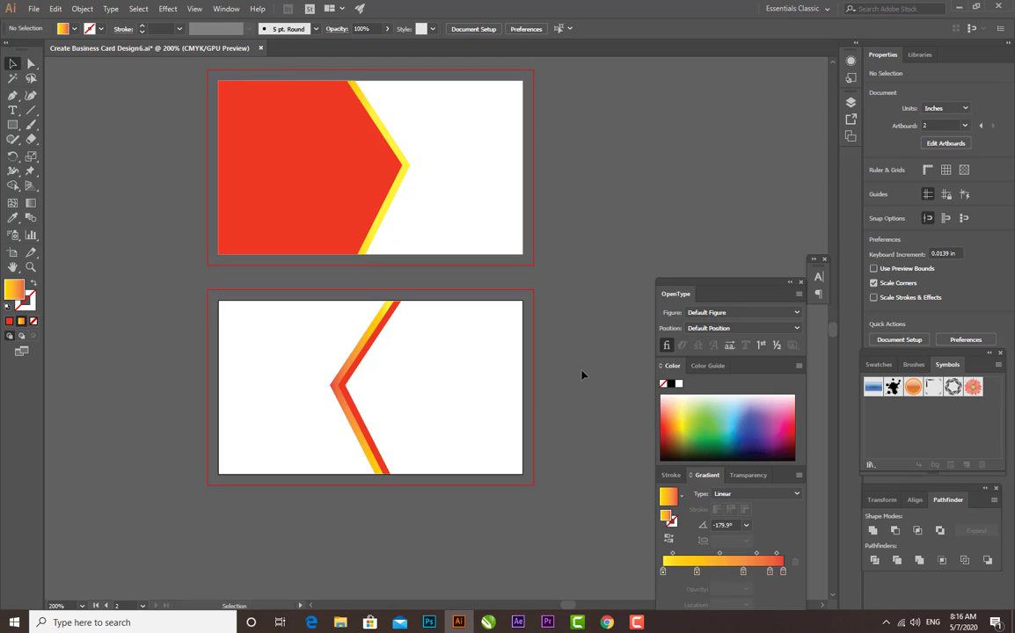
Draw a rectangle about 2.21 by 1.96 in over the right part of the second card, and delete it
click(12, 124)
drag(522, 301, 329, 472)
key(v)
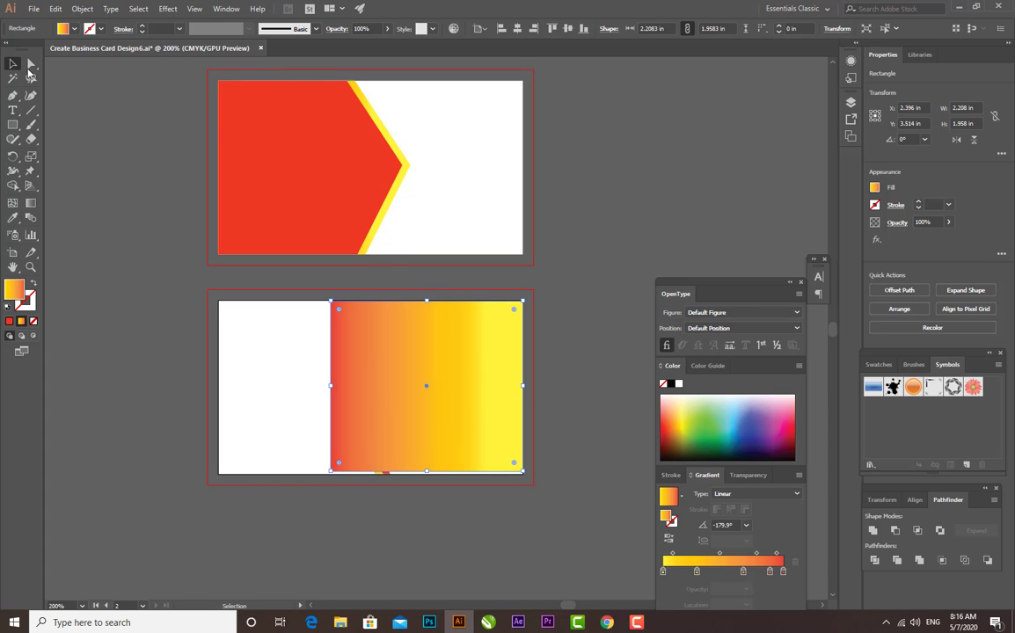
key(Delete)
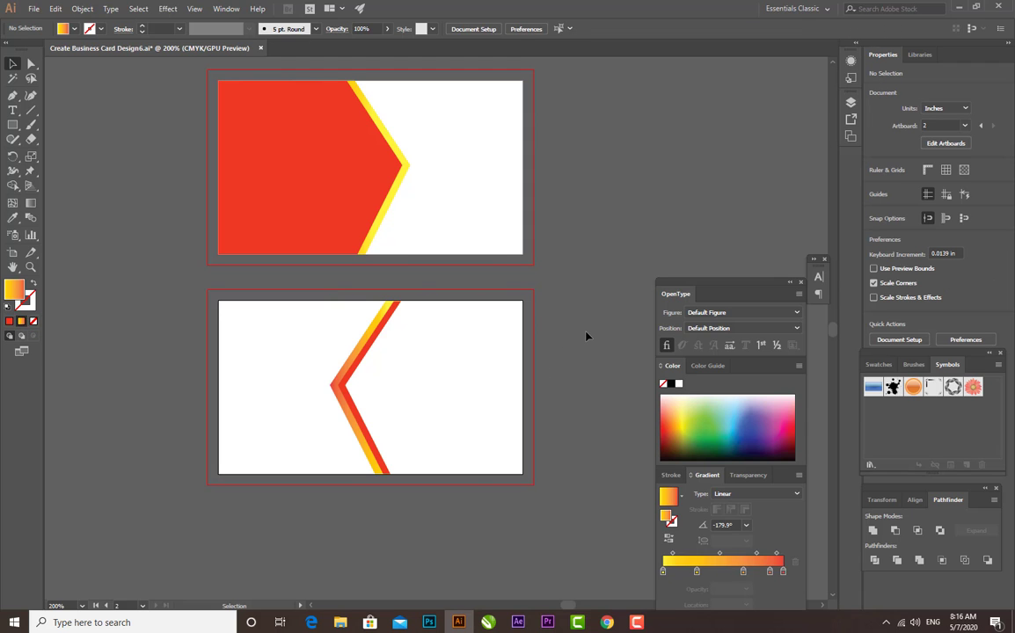
Nudge both chevron stripes on the second card slightly to the right
drag(414, 500, 324, 292)
key(Right)
key(Right)
key(Right)
key(Right)
key(Right)
key(Right)
key(Right)
key(Right)
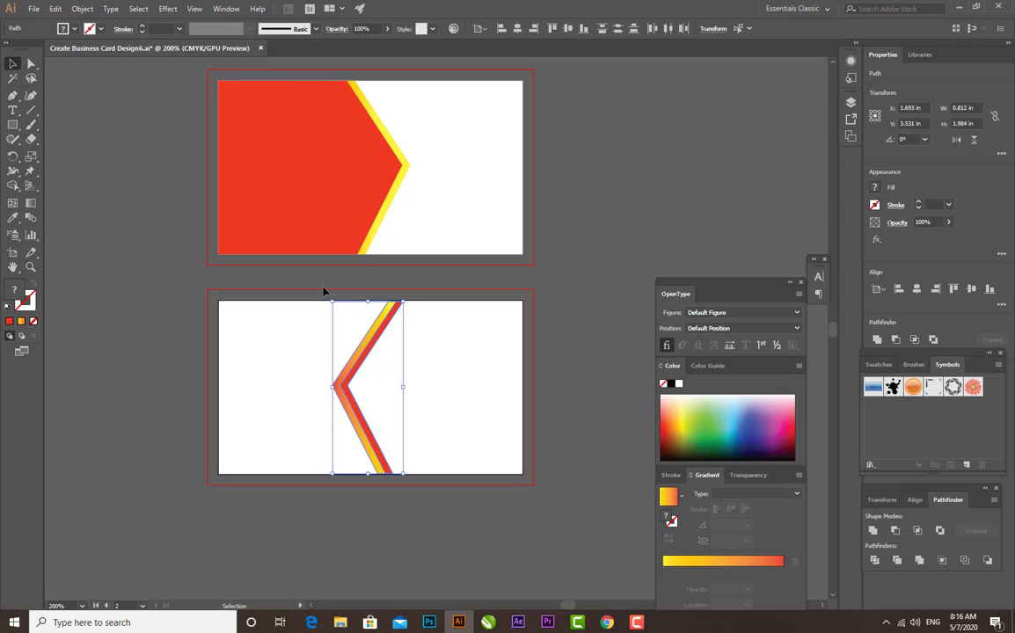
Shift both chevron stripes further right until their tip sits just short of the second card's center
key(Right)
key(Right)
key(Right)
key(Right)
key(Right)
key(Right)
key(Right)
key(Right)
key(Right)
key(Right)
key(Right)
key(Right)
key(Right)
key(Right)
key(Right)
key(Right)
key(Right)
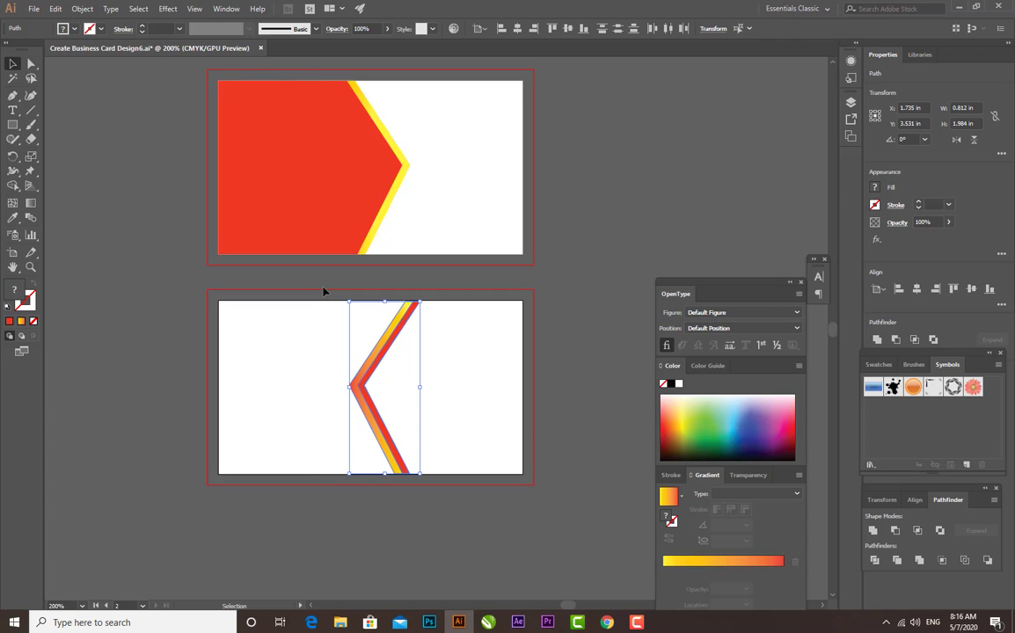
click(603, 320)
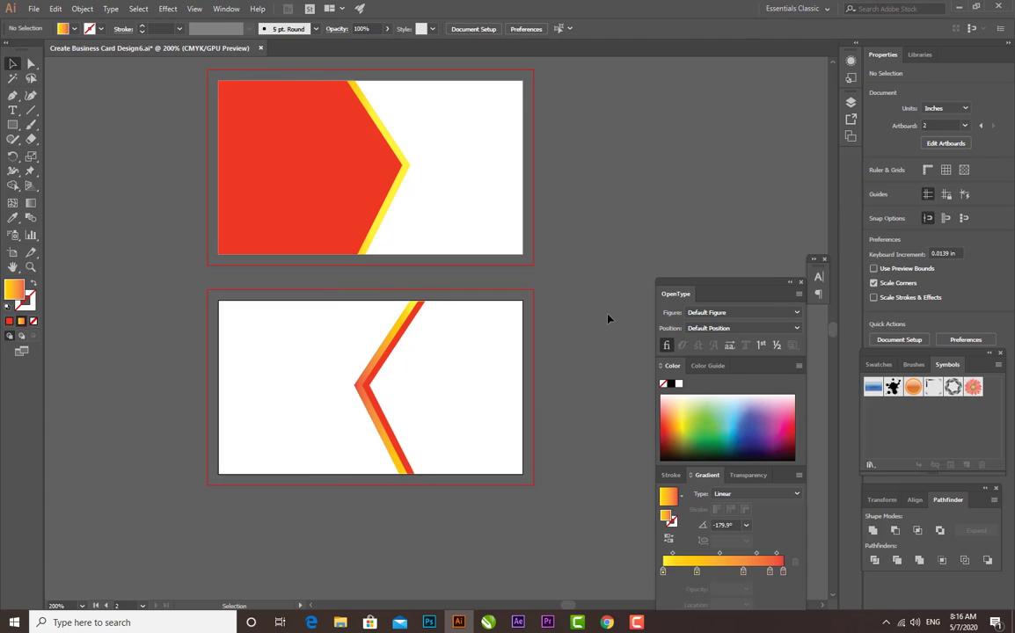
Draw a closed five-sided Pen shape about 1.76 in wide, filling the second card from the red chevron's inner edge to the right edge
key(ctrl+equal)
key(ctrl+equal)
drag(457, 328, 447, 307)
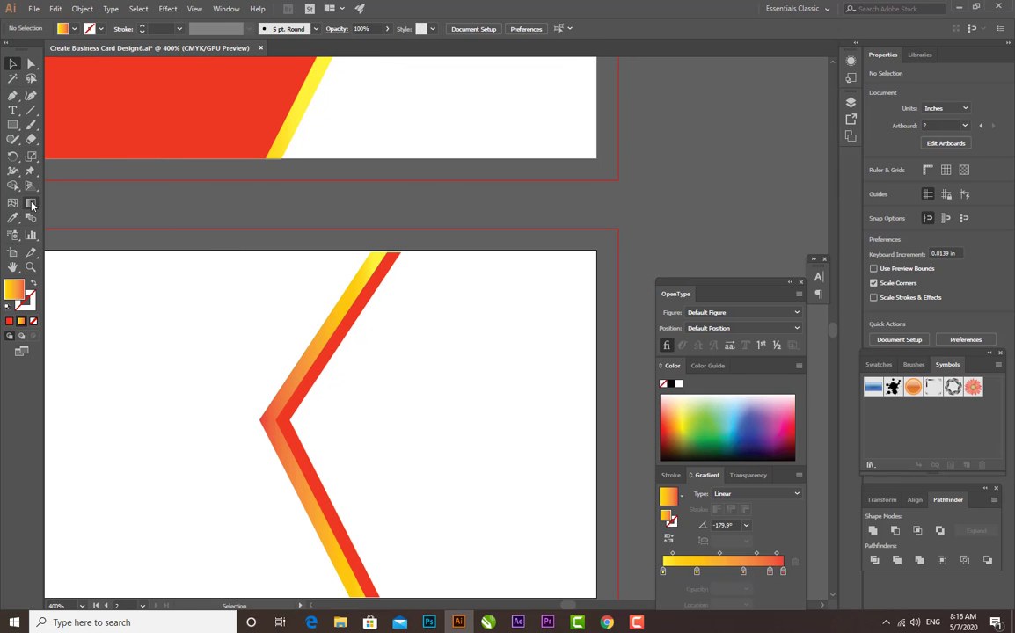
click(13, 98)
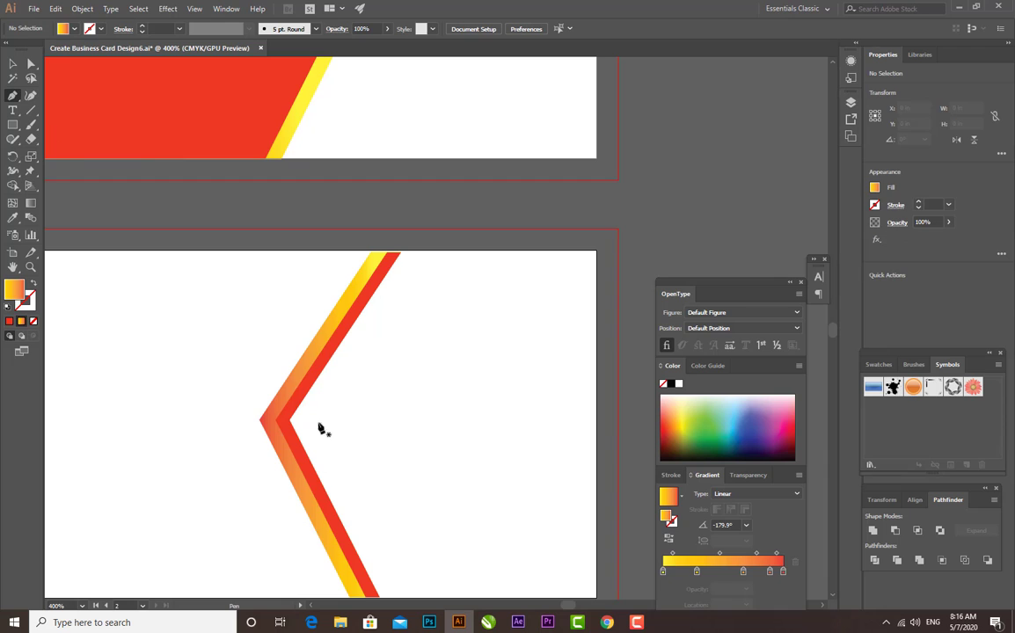
click(294, 424)
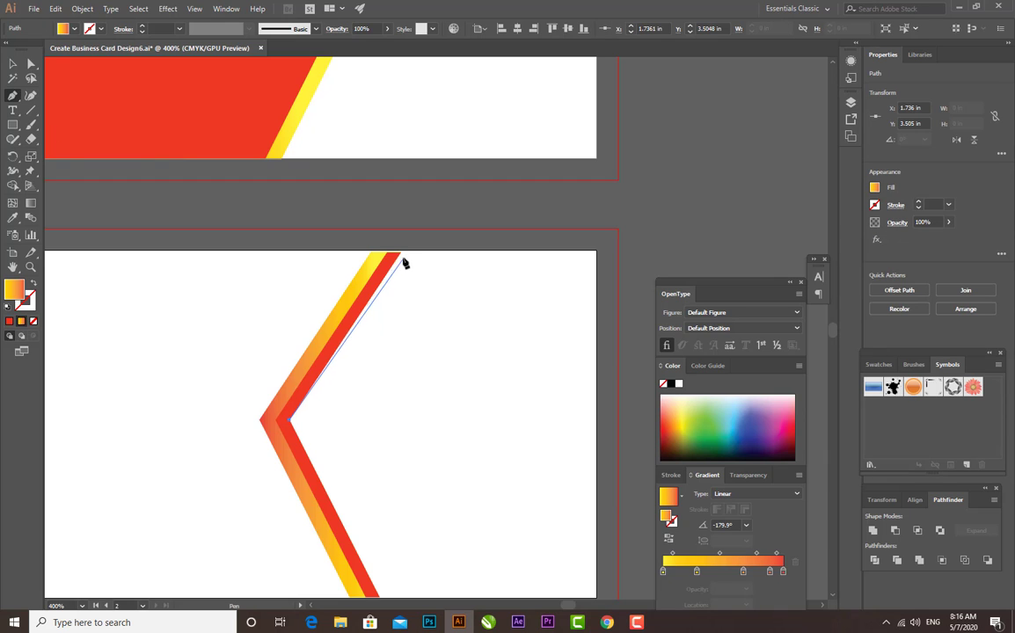
click(400, 254)
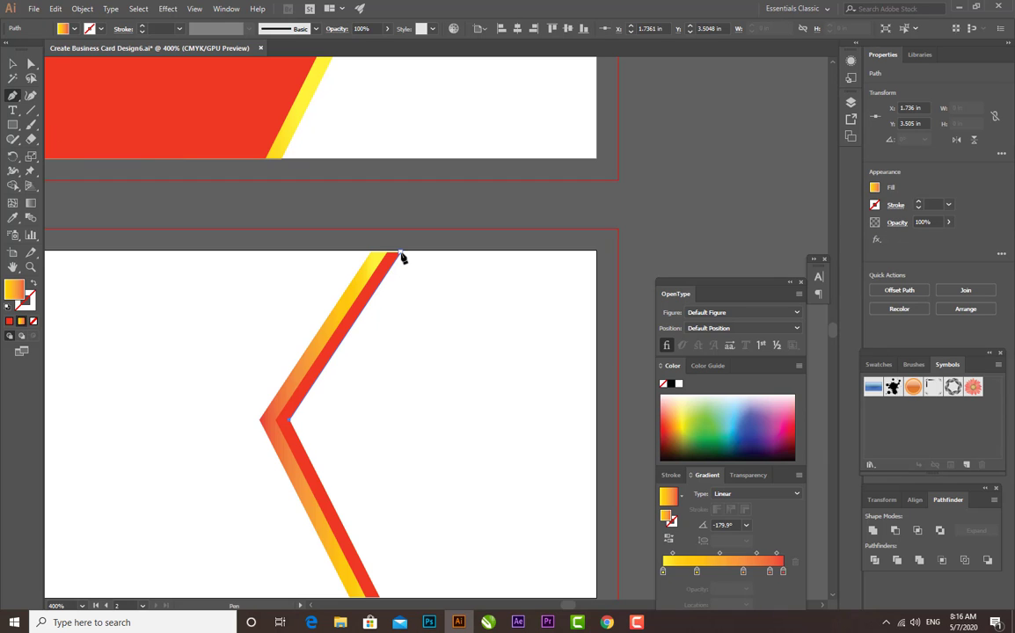
click(594, 254)
scroll(590, 262, down, 3)
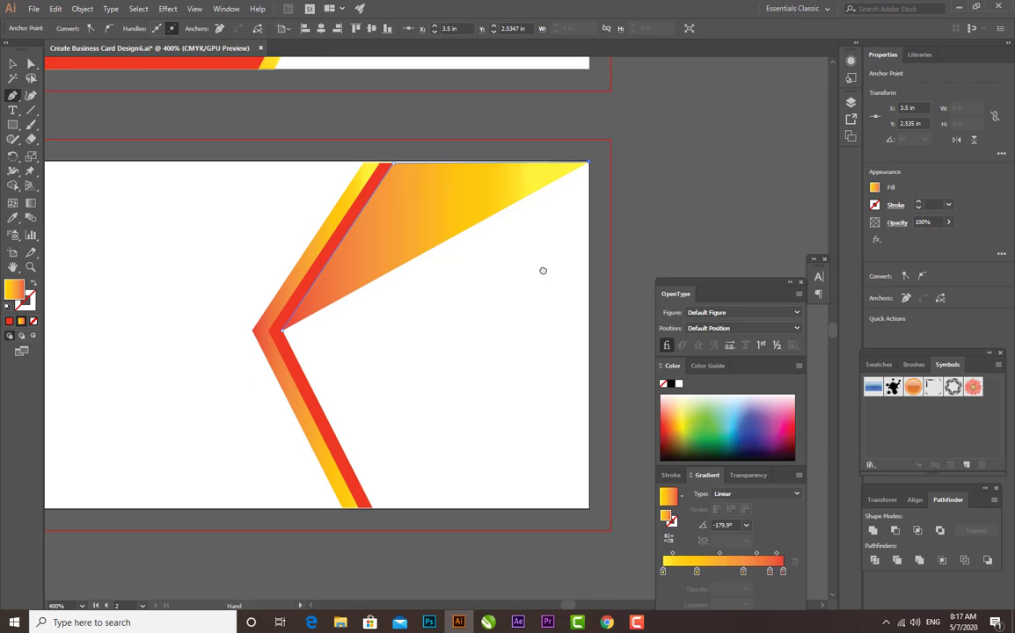
click(593, 491)
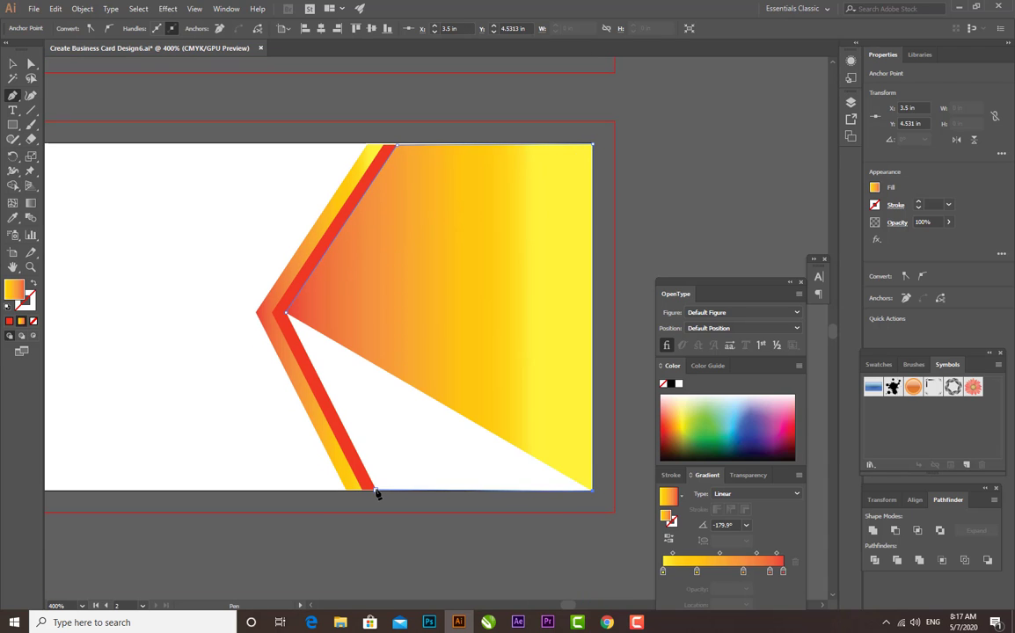
click(375, 490)
click(285, 313)
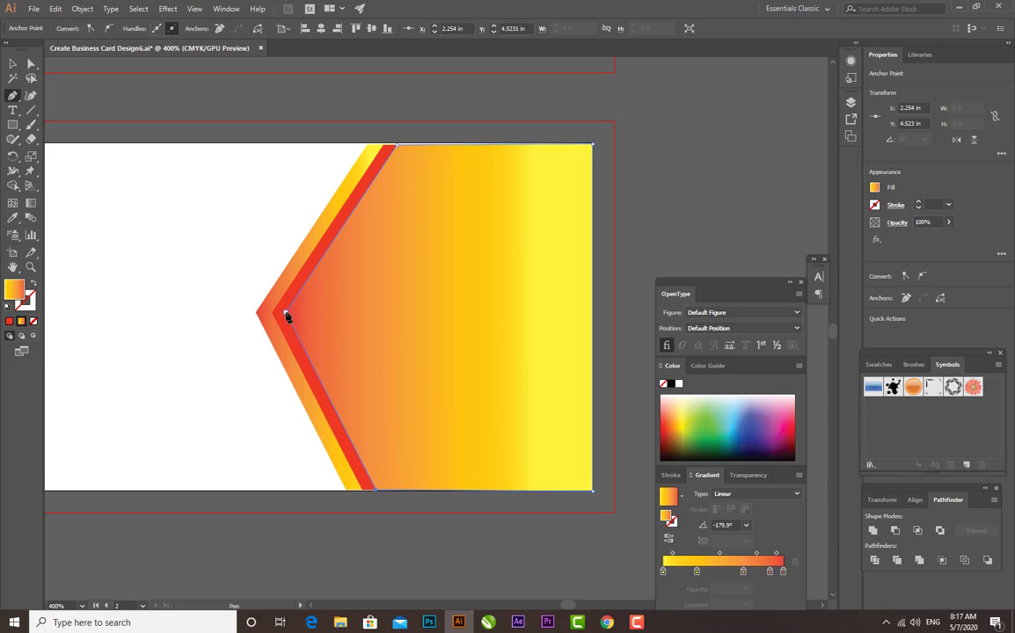
click(285, 313)
click(11, 63)
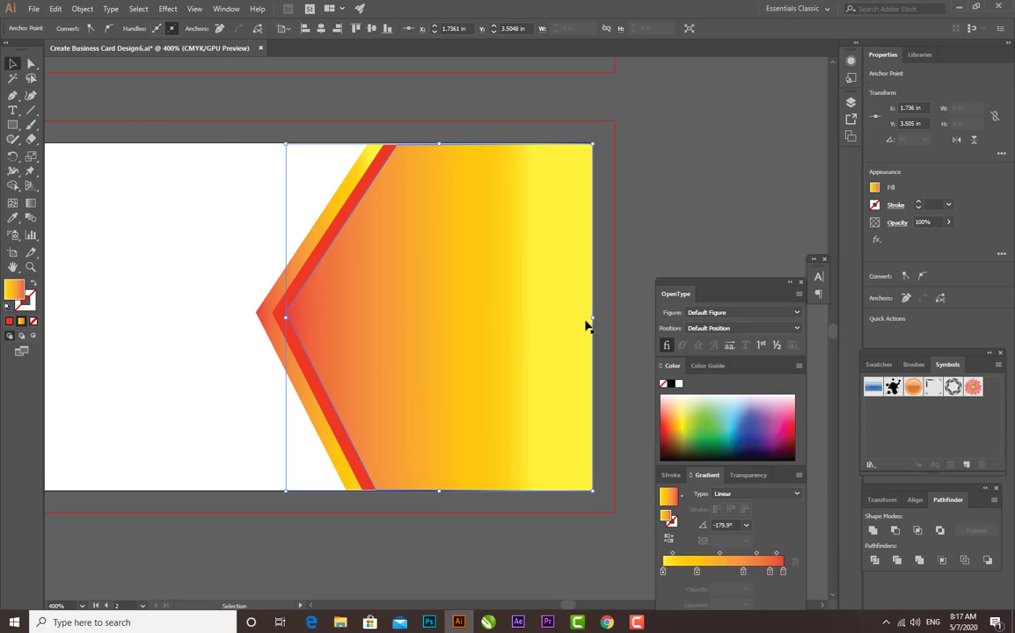
Try several solid fills on the new five-sided shape, including sky blue, golden yellow, brown, olive green and orange
click(737, 413)
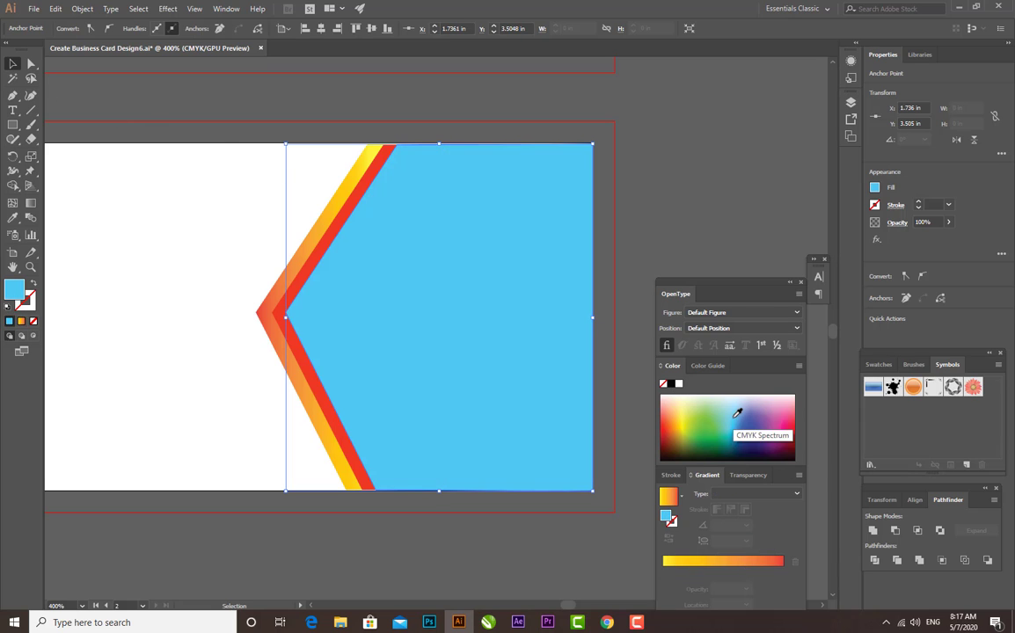
click(681, 423)
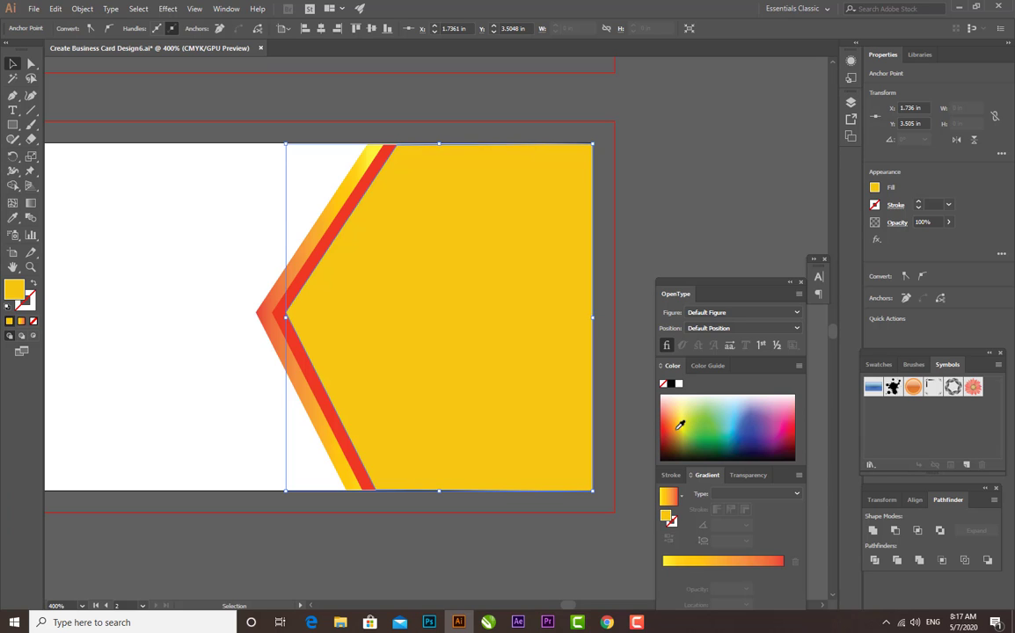
click(672, 432)
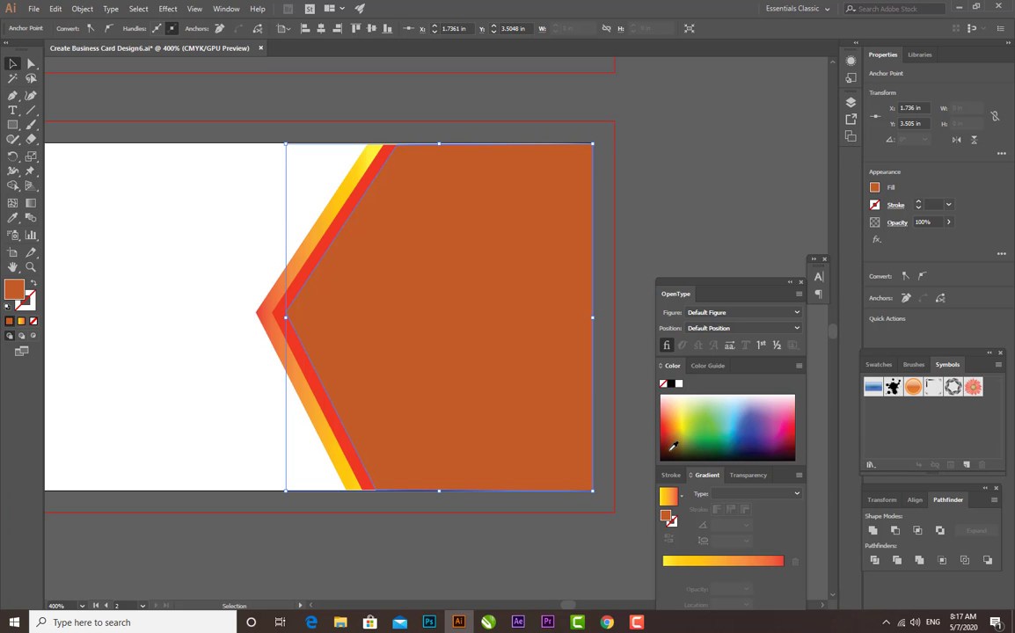
click(672, 446)
click(687, 431)
click(686, 421)
click(681, 423)
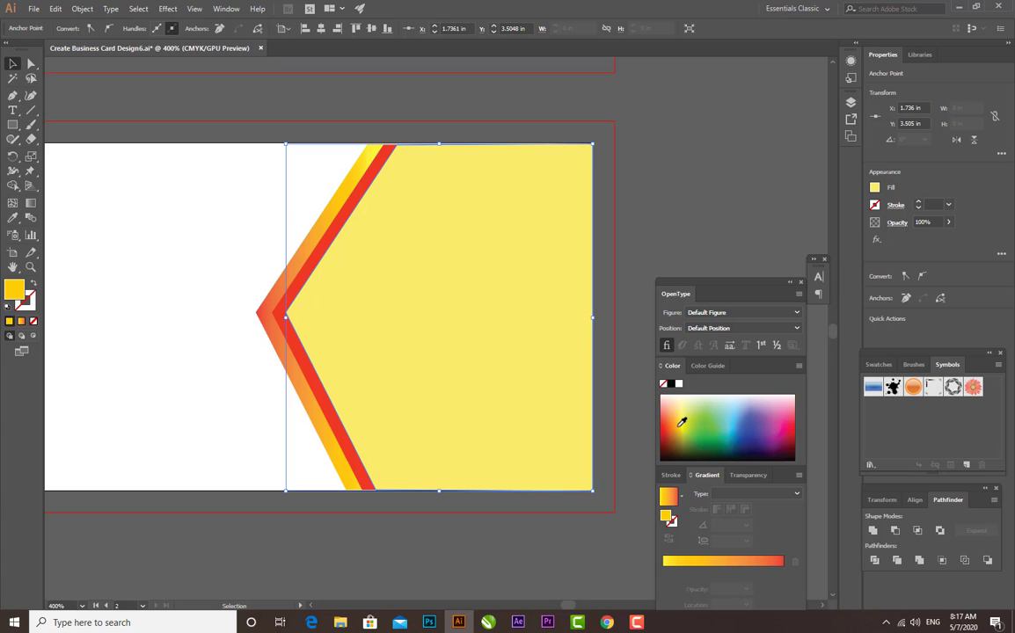
click(685, 424)
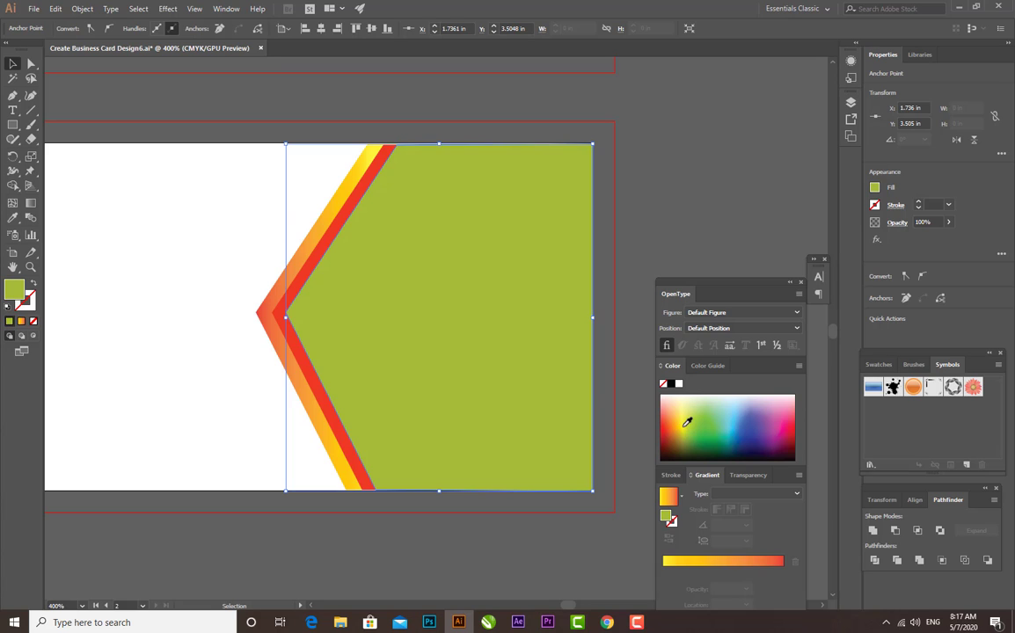
click(686, 415)
click(687, 411)
click(672, 422)
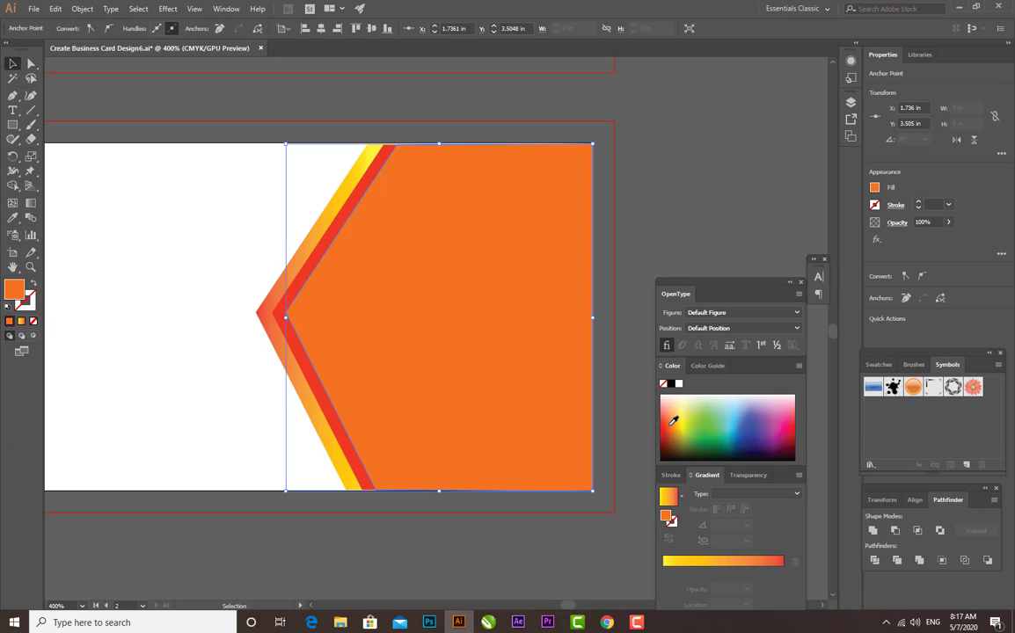
Fill the five-sided shape on the second card with solid bright yellow
click(680, 422)
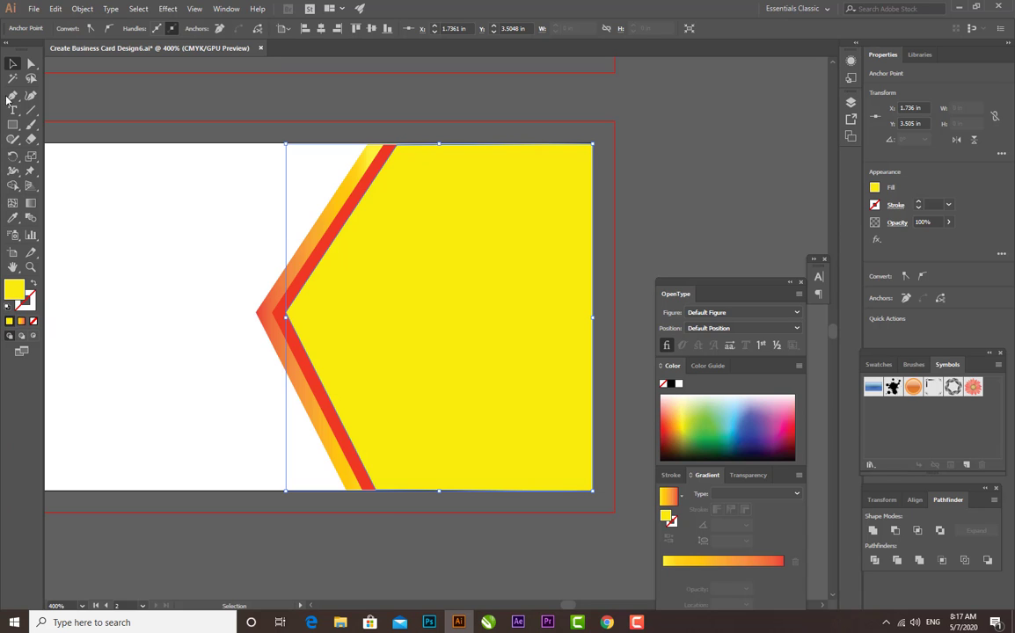
click(669, 228)
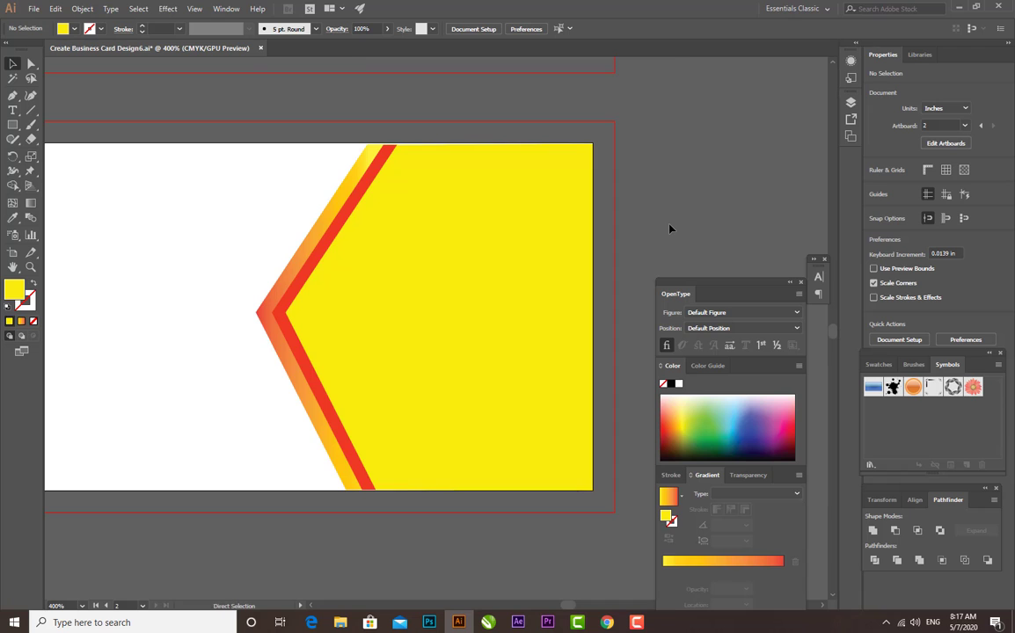
Stretch the yellow shape to about 2.005 in high and the red chevron stripe upward, both meeting the second artboard's top edge
key(ctrl+plus)
scroll(369, 229, up, 3)
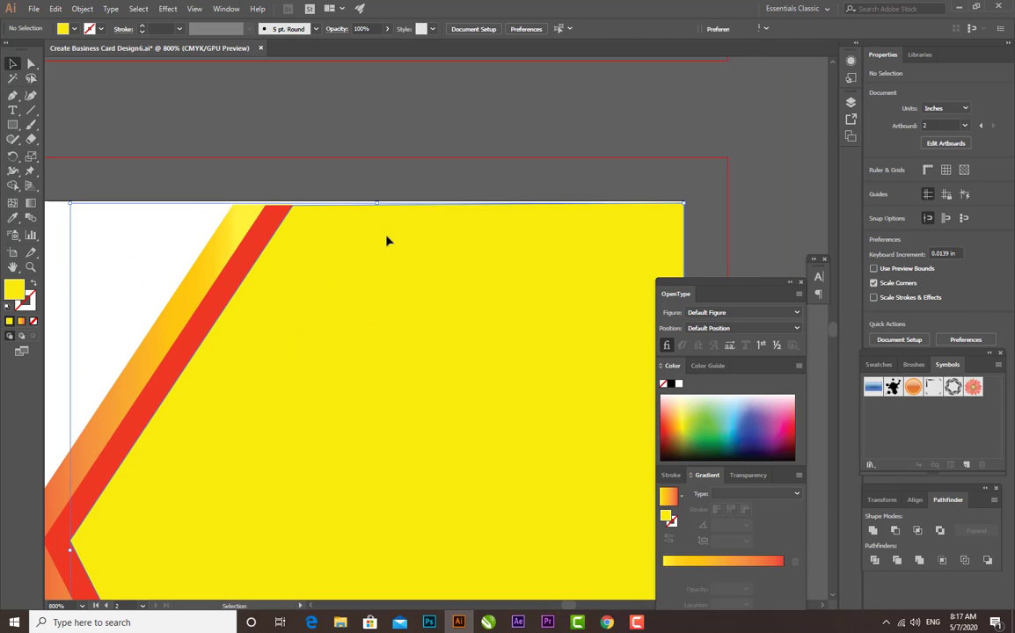
drag(376, 203, 376, 201)
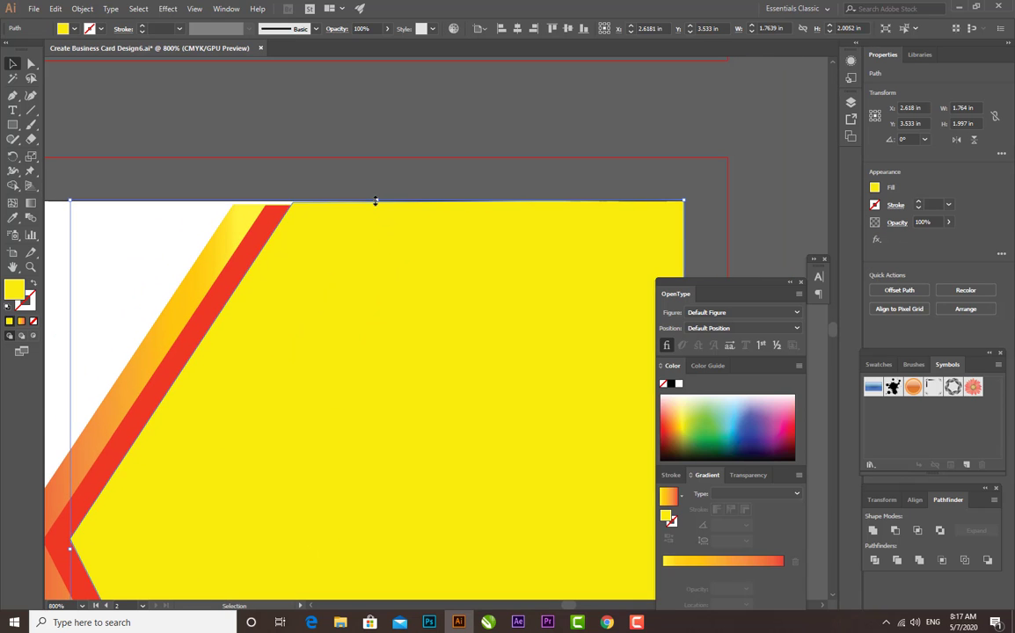
click(271, 224)
drag(169, 209, 170, 204)
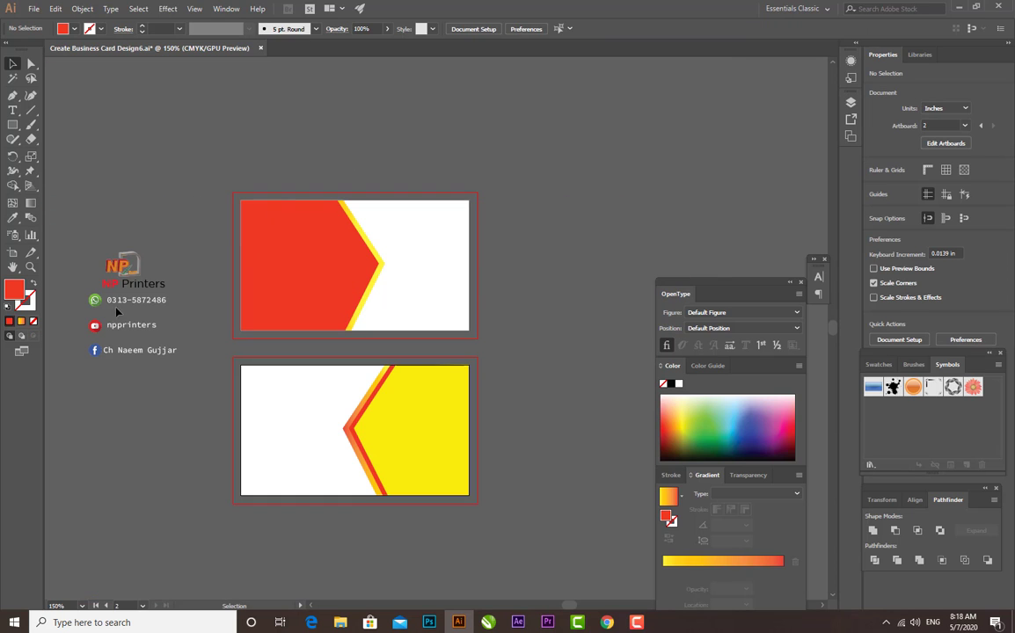
Move the WhatsApp, YouTube and Facebook icons with their text lines together onto the first card's red area
click(95, 303)
shift+click(96, 327)
shift+click(98, 352)
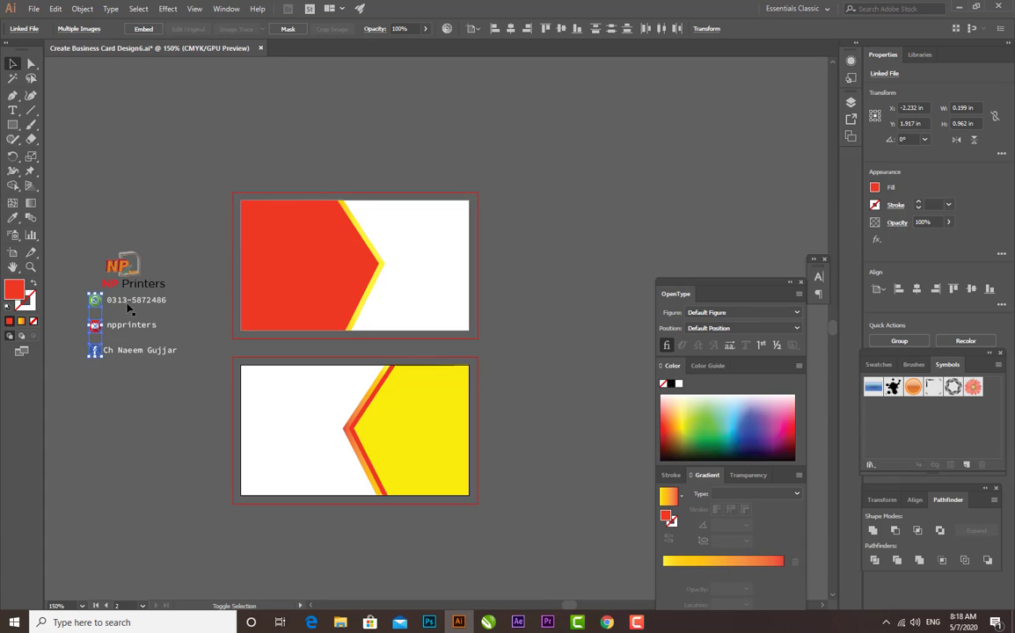
shift+click(129, 303)
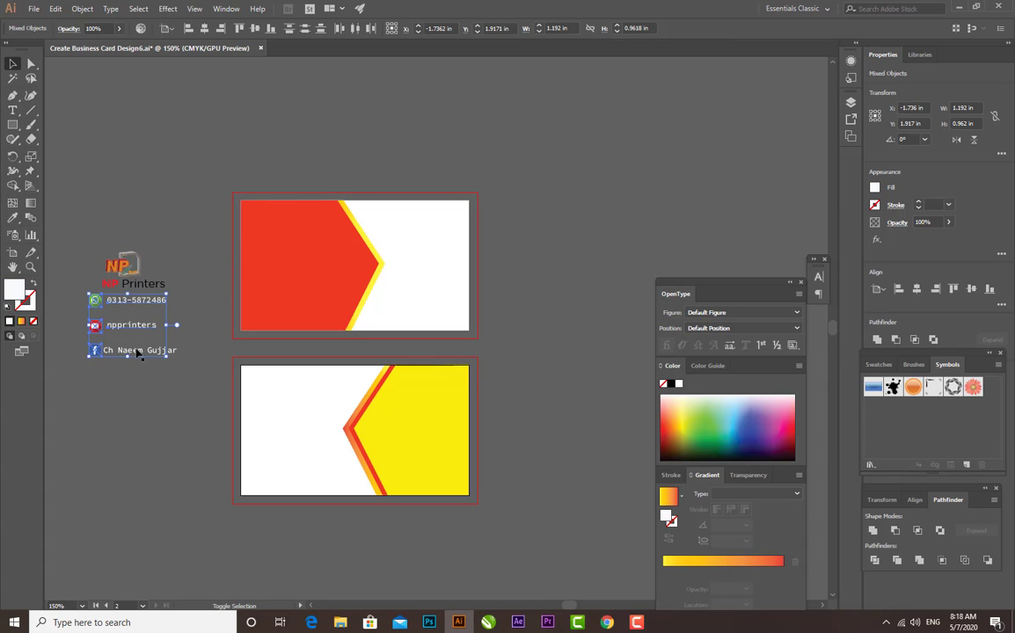
shift+click(136, 351)
drag(120, 326, 290, 275)
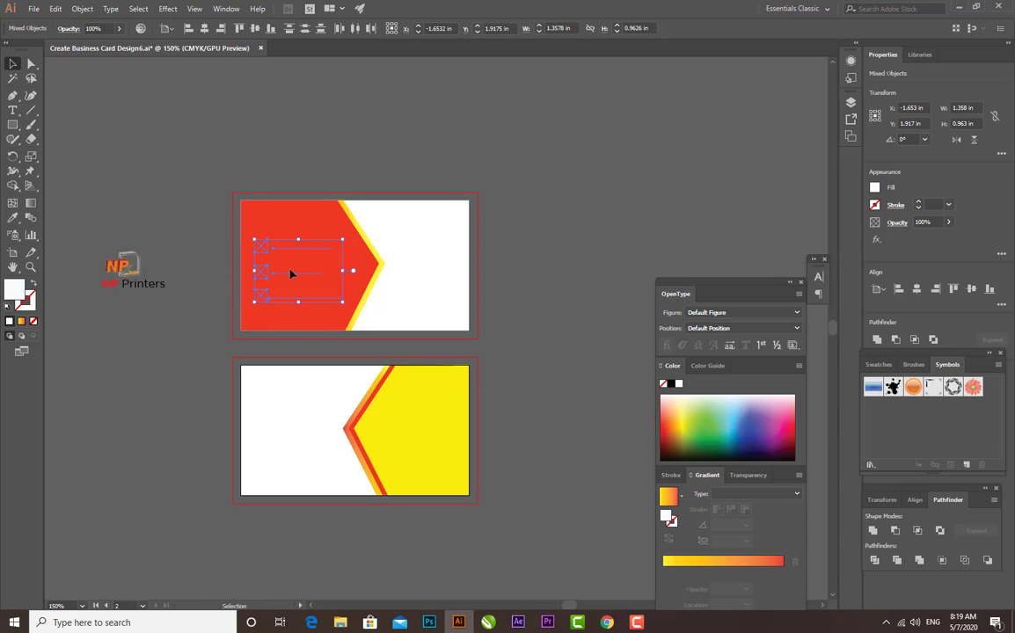
Bring the selected contact icons and text lines to the front of the red shape
right_click(267, 274)
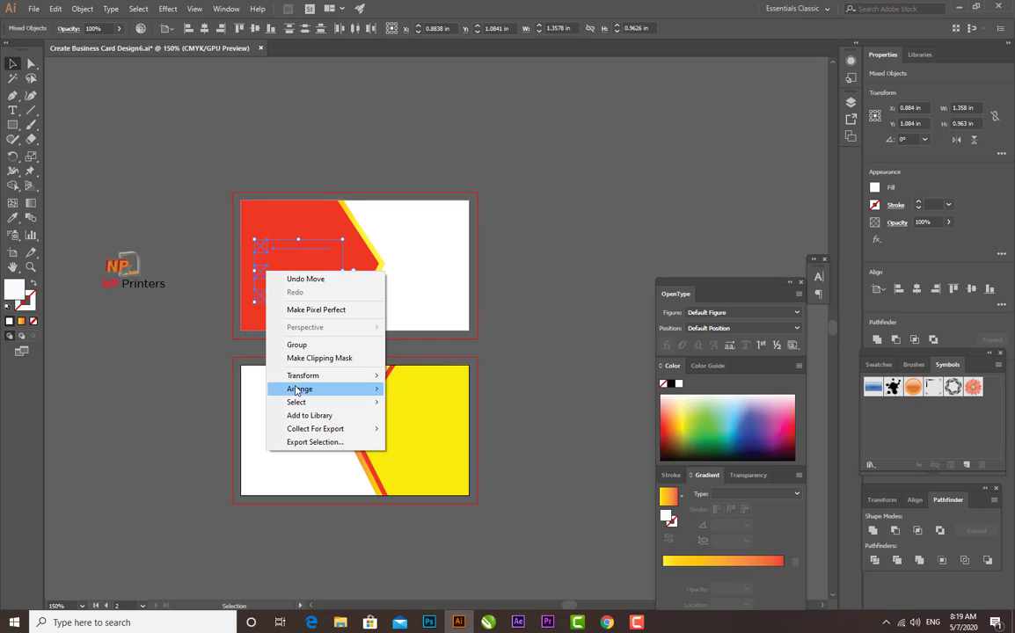
mouse_move(297, 390)
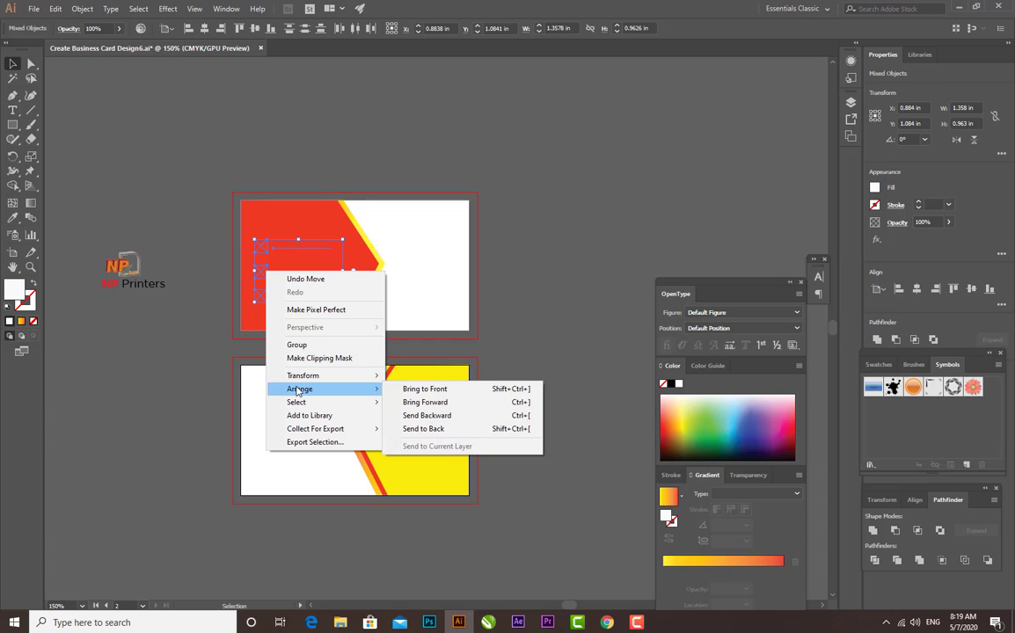
click(433, 390)
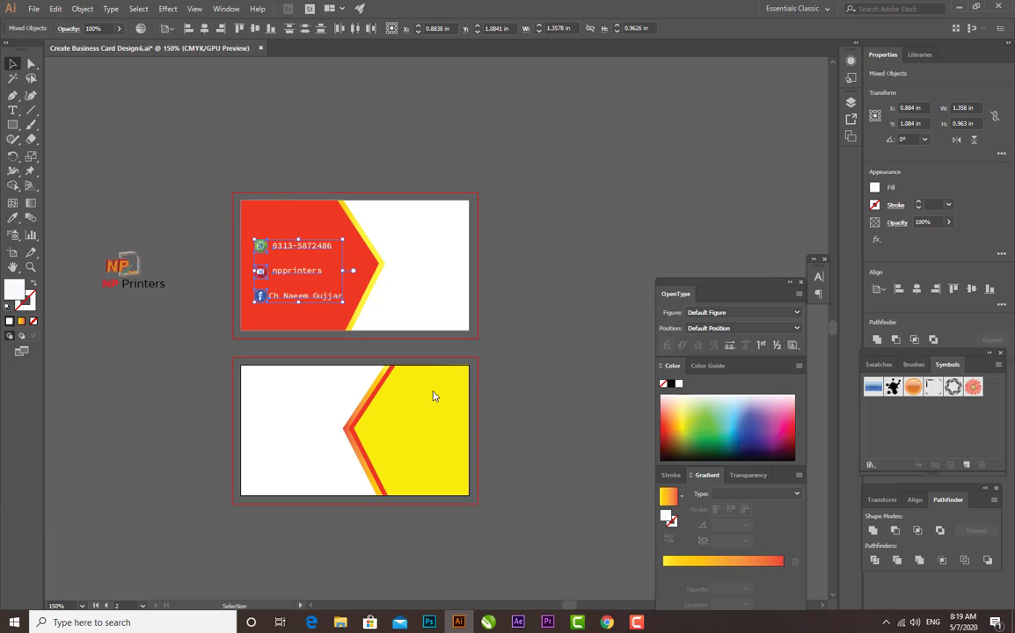
Nudge the WhatsApp icon and its phone number down about 0.07 in, closer to the YouTube row
click(500, 313)
key(ctrl+equal)
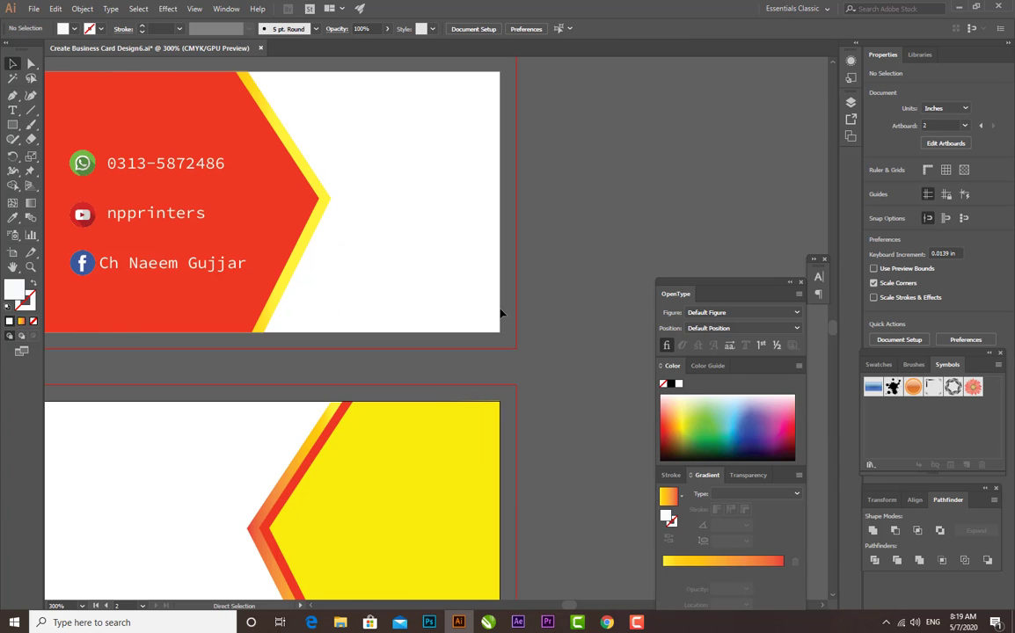
key(space)
drag(157, 286, 291, 342)
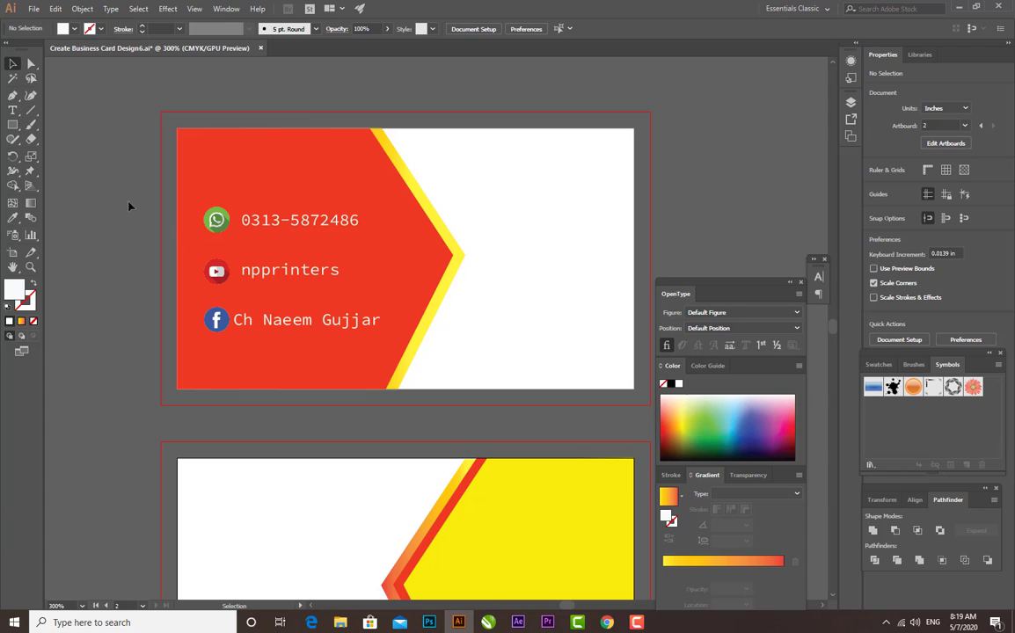
click(220, 221)
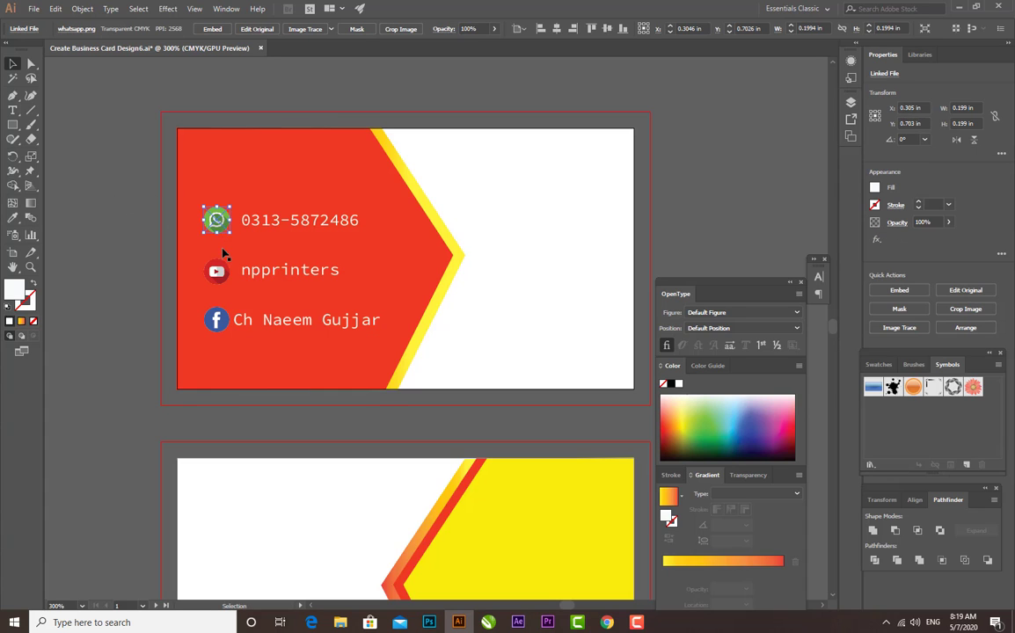
shift+click(280, 226)
key(Down)
key(Down)
key(Down)
key(Down)
key(Down)
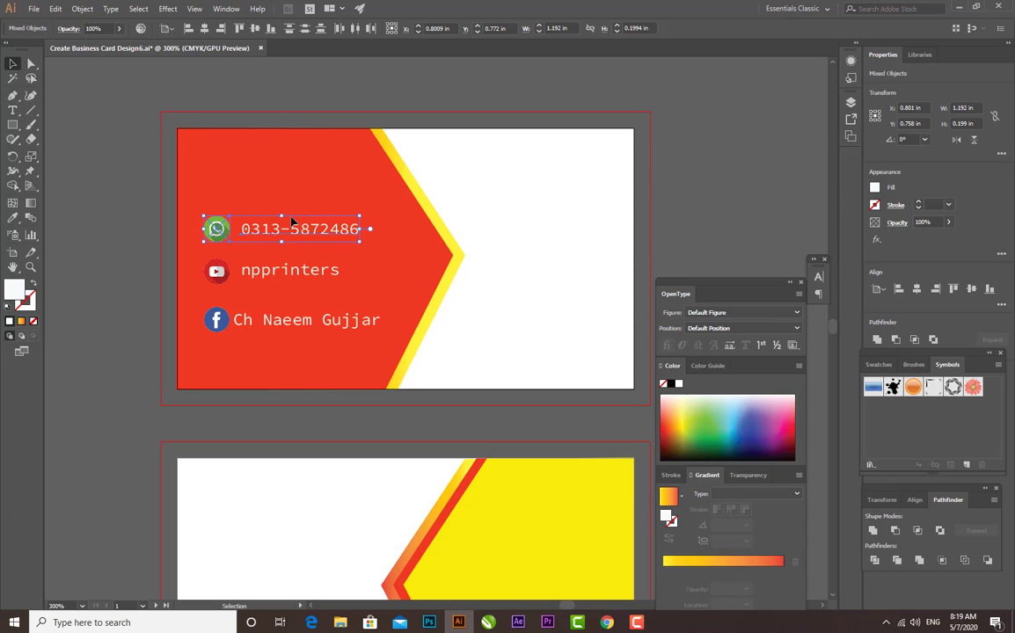
Nudge the Facebook icon and its profile name slightly up, closer to the YouTube row
click(219, 322)
shift+click(295, 326)
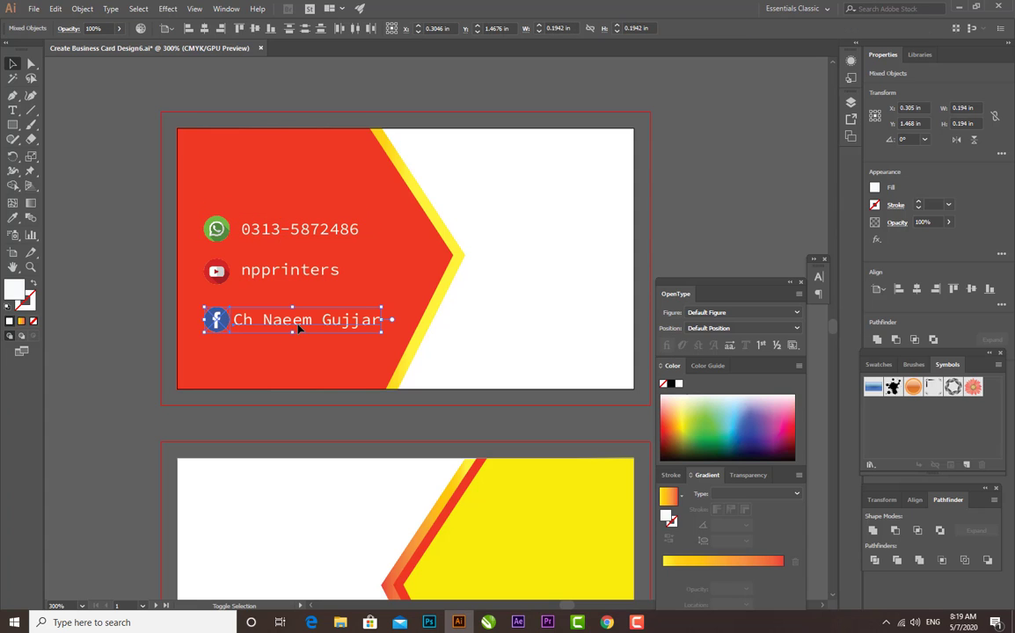
key(Up)
key(Up)
key(Up)
key(Up)
key(Up)
key(Up)
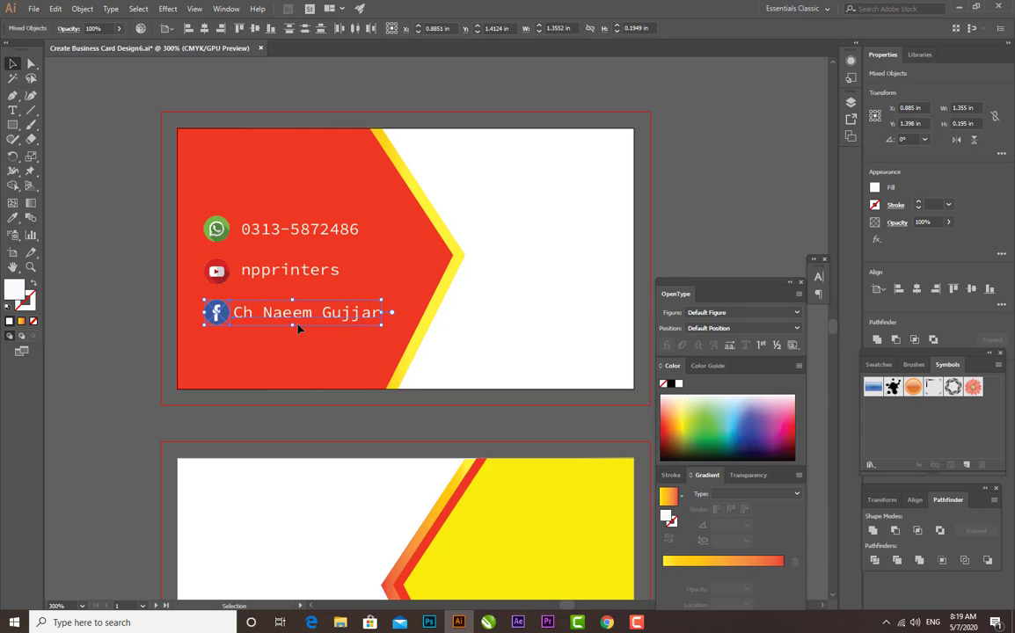
Move the NP logo and the NP Printers text onto the first card's white area, with the text beneath the logo
click(128, 346)
key(ctrl+minus)
key(ctrl+minus)
key(ctrl+minus)
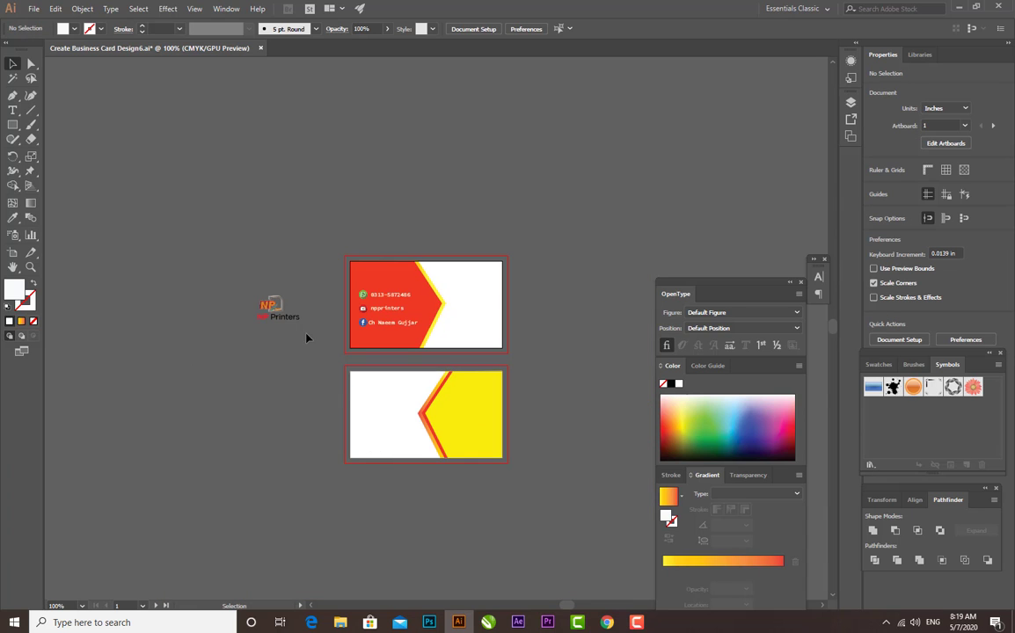
drag(268, 308, 471, 297)
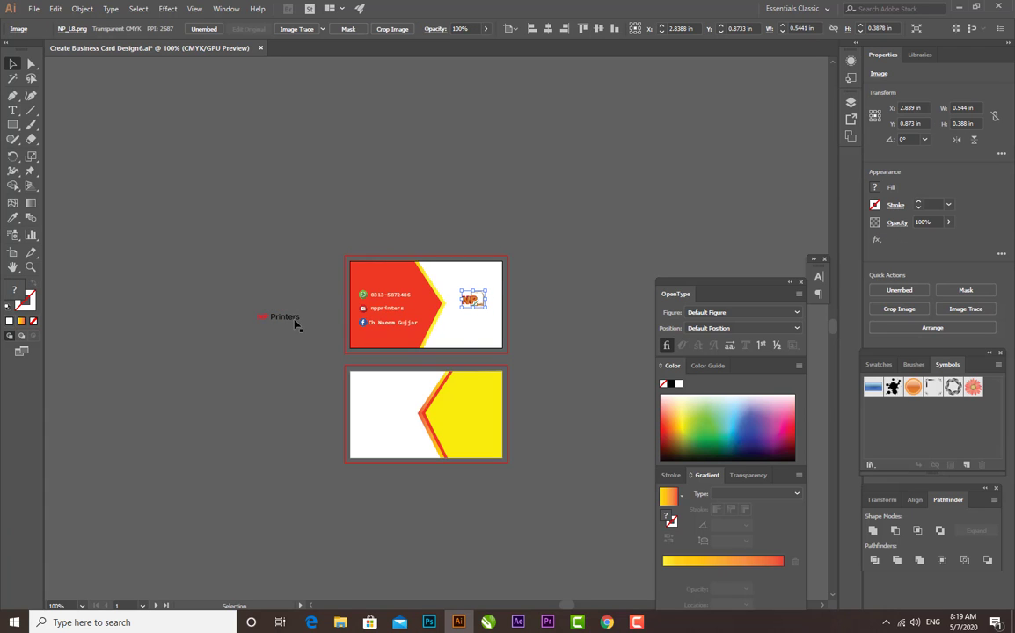
drag(297, 323, 490, 321)
click(549, 312)
key(ctrl+minus)
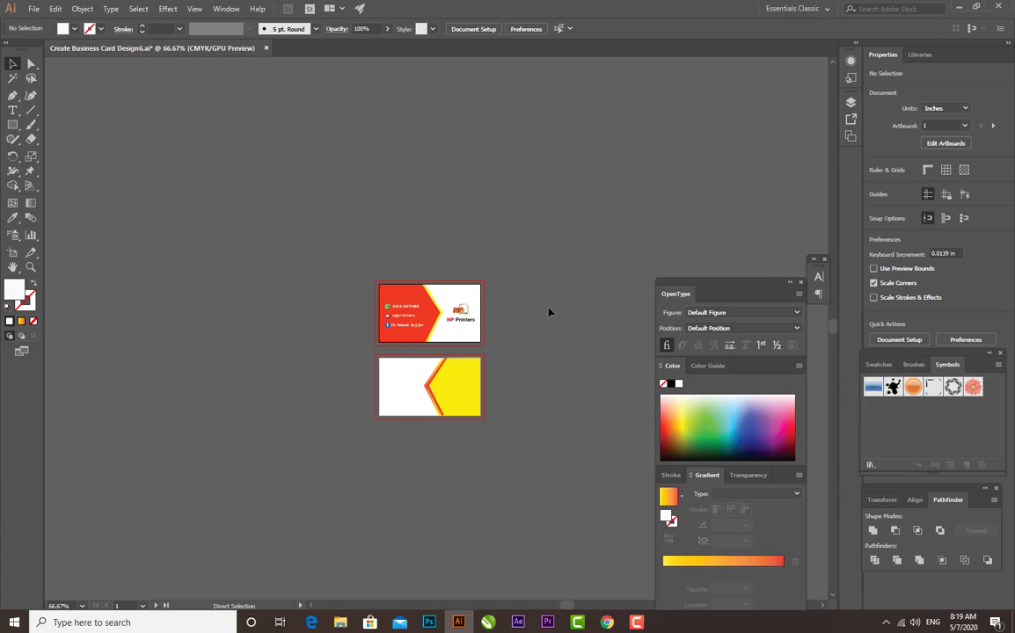
Nudge the NP Printers text on the first card up about 0.03 in, closer to the logo
key(ctrl+equal)
key(ctrl+equal)
key(ctrl+equal)
drag(467, 333, 372, 308)
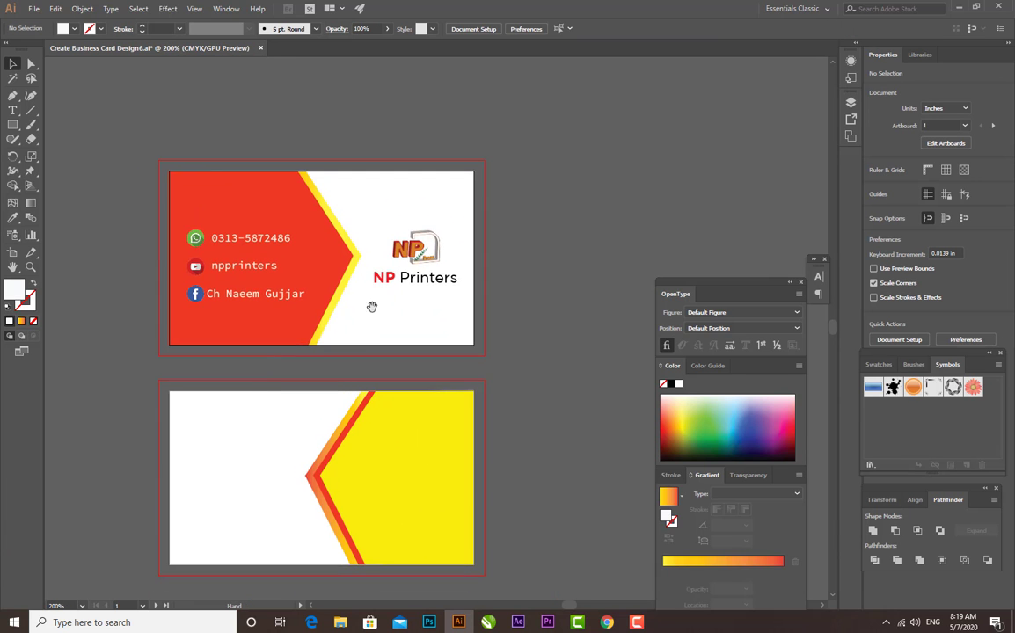
click(446, 283)
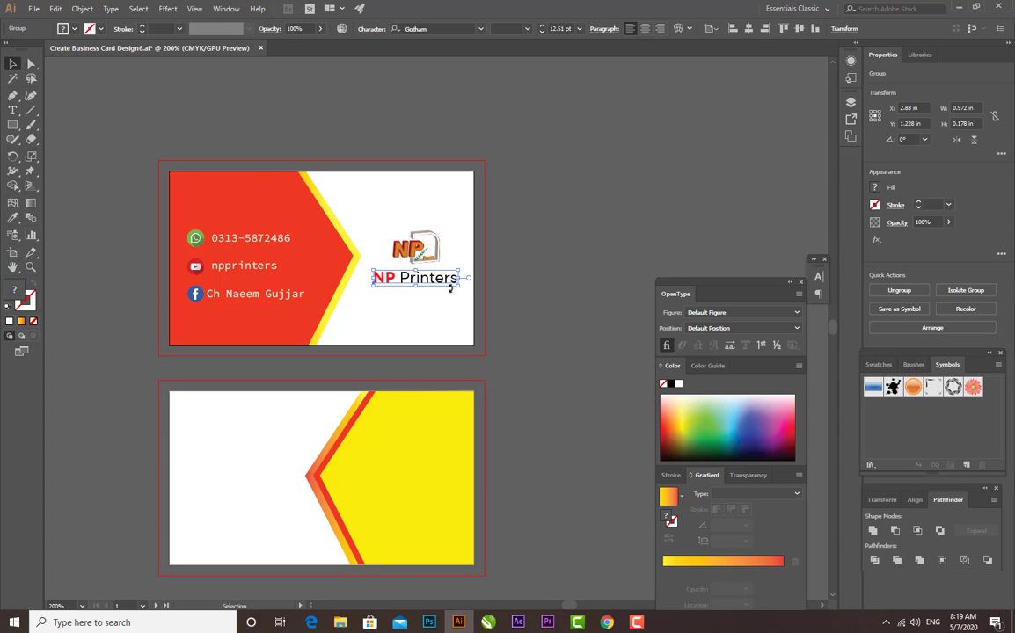
key(Up)
key(Up)
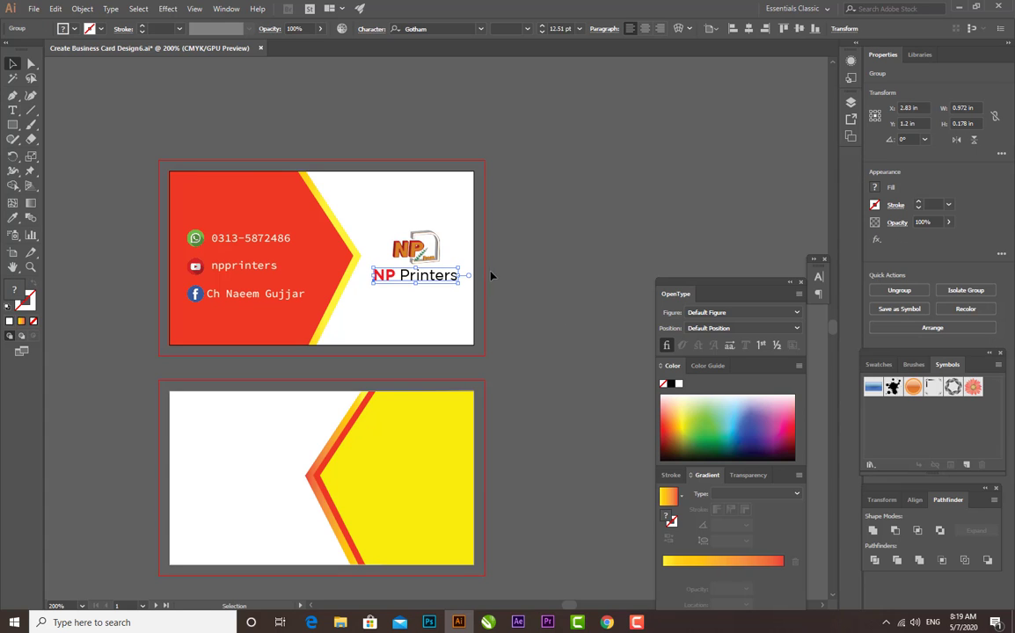
click(490, 276)
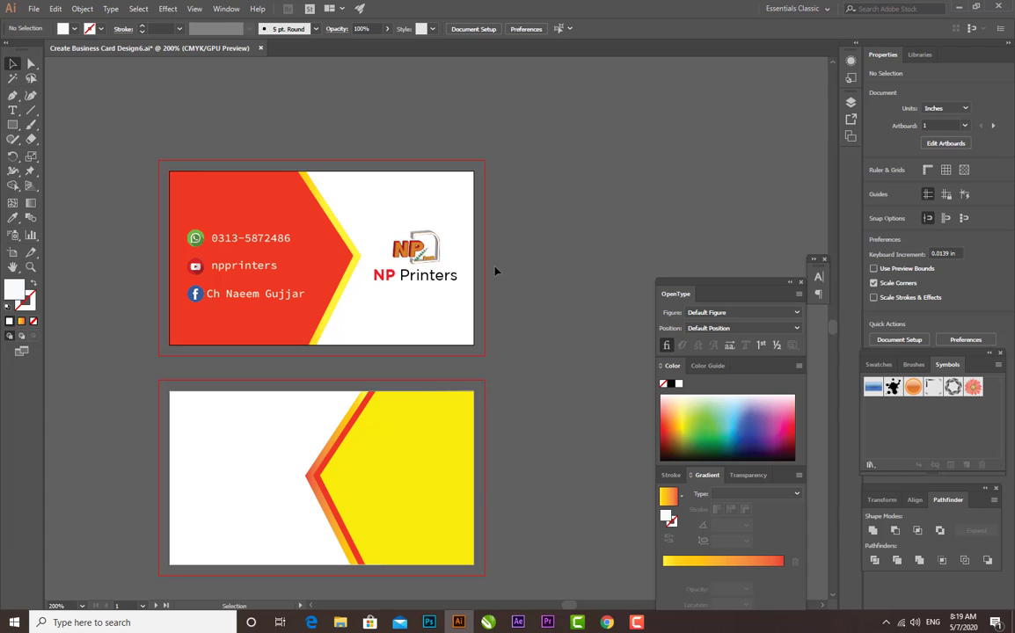
Copy the NP logo and NP Printers text onto the second card's yellow area and bring the copies to the front
click(409, 259)
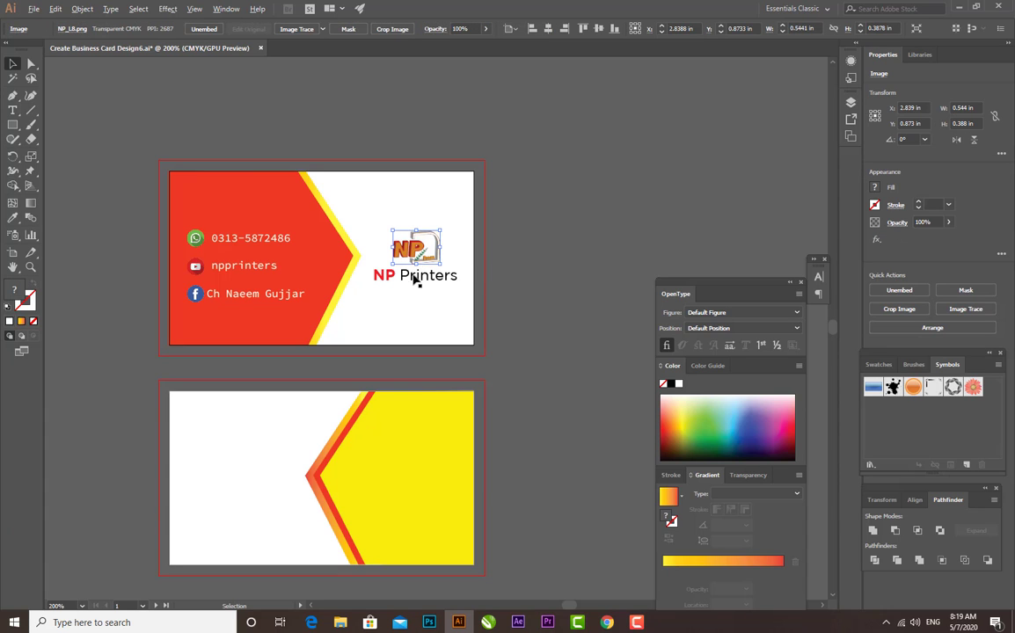
click(415, 278)
click(414, 257)
shift+click(418, 280)
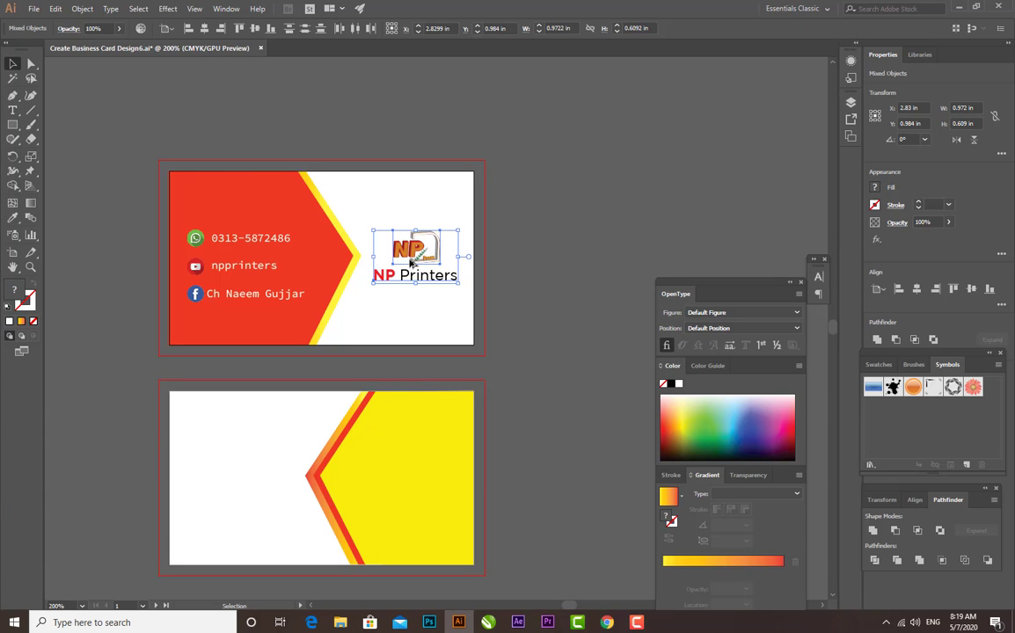
drag(409, 257, 446, 475)
right_click(414, 473)
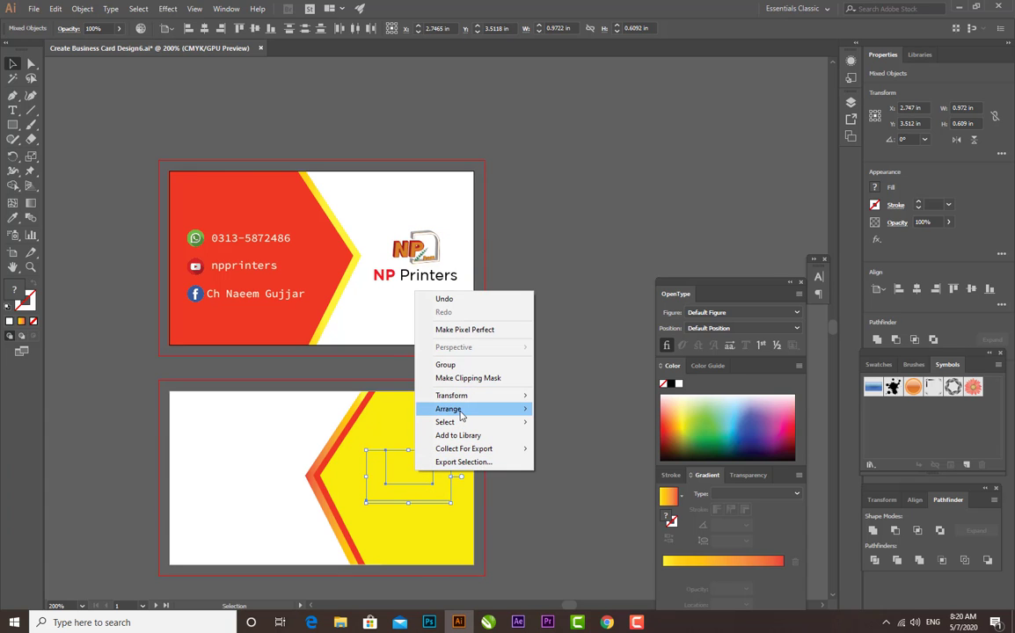
mouse_move(459, 412)
click(573, 409)
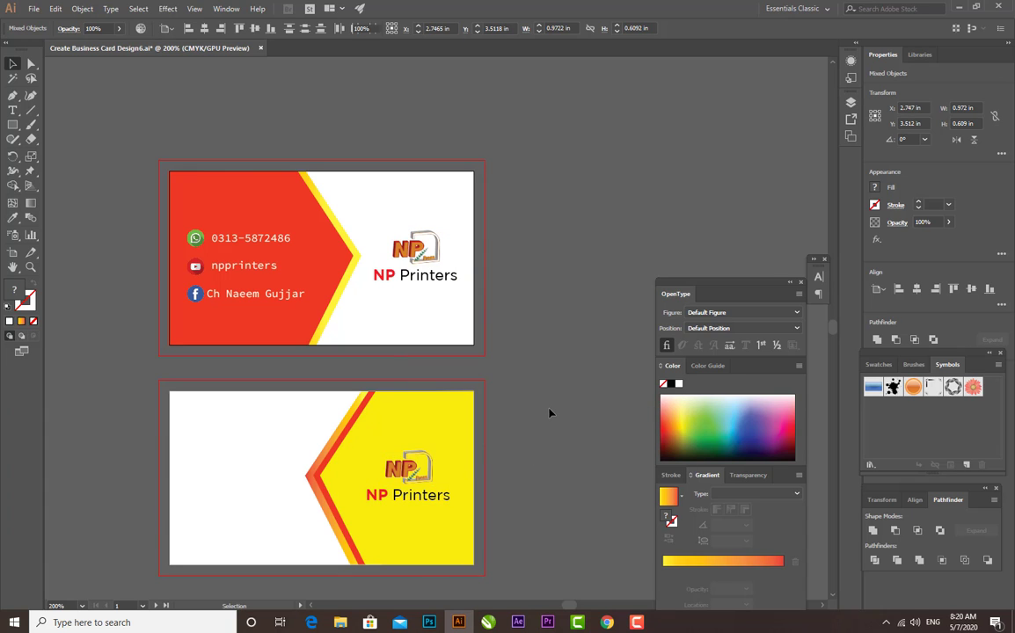
click(548, 411)
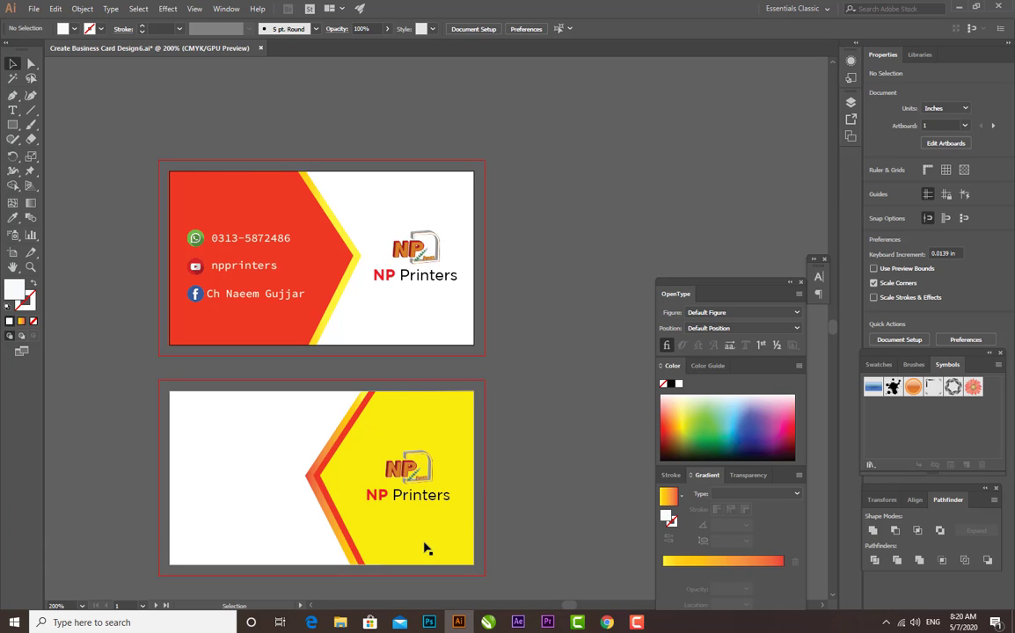
Nudge the NP Printers text on the yellow area up about 0.03 in, closer to its logo
click(453, 493)
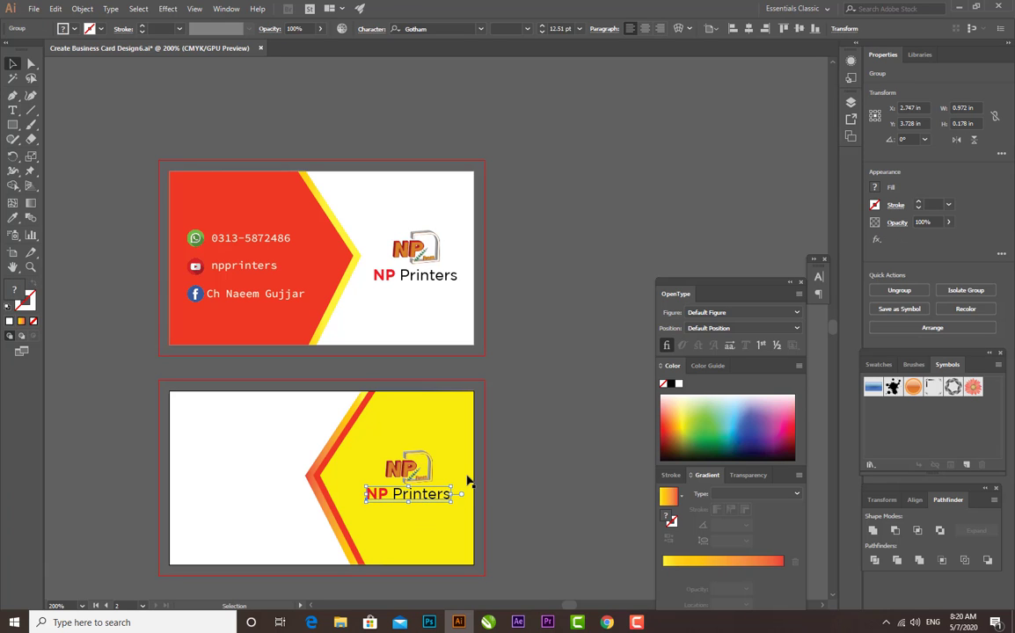
key(Up)
key(Up)
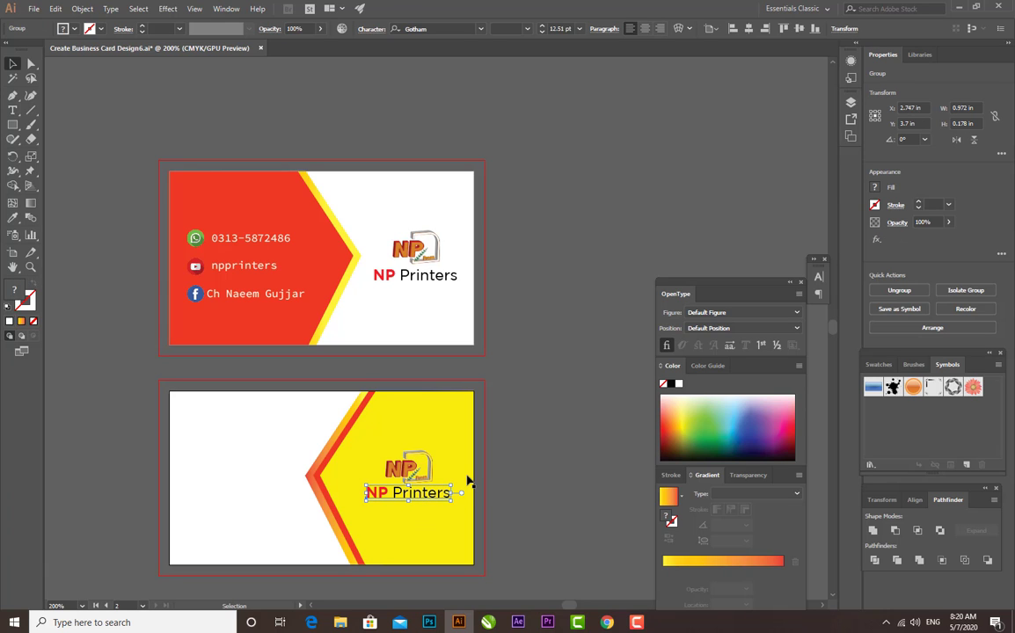
click(526, 489)
Place the second card's NP logo and NP Printers text together on its white area
click(411, 475)
shift+click(416, 500)
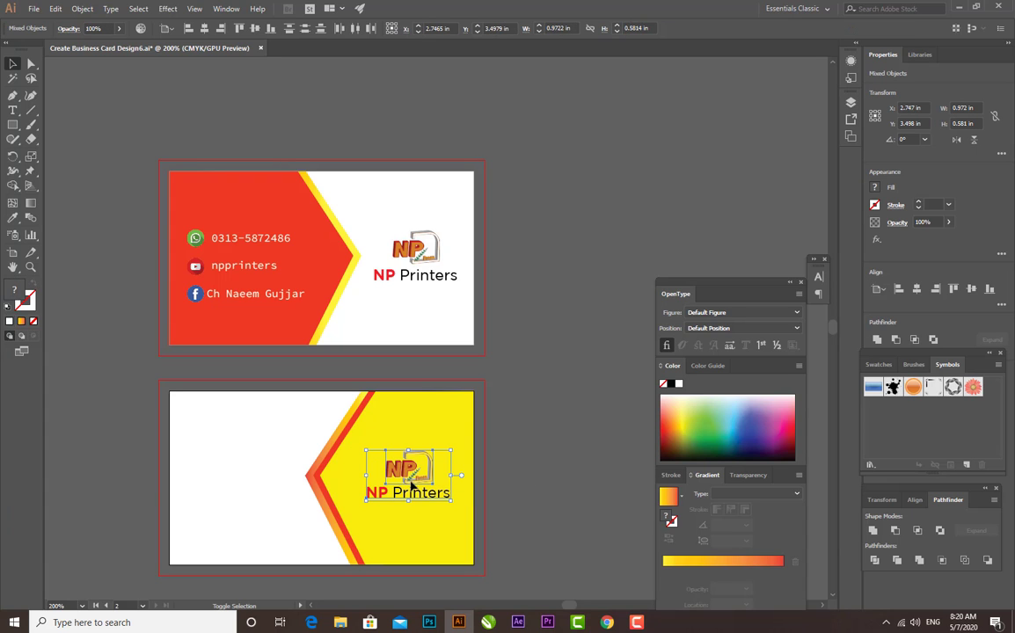
drag(417, 498, 245, 489)
click(522, 471)
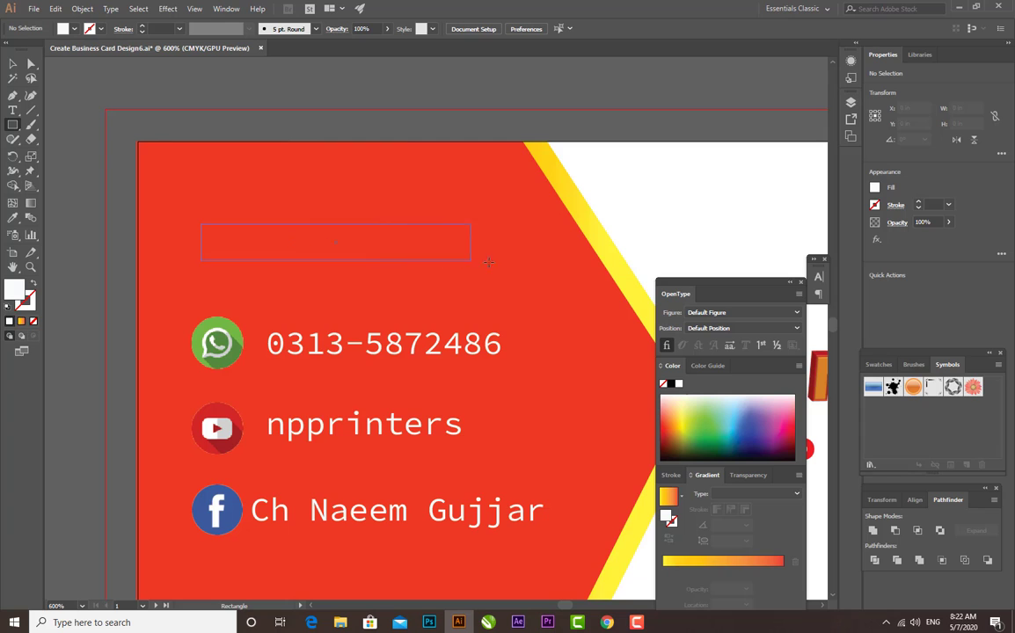
Draw a rectangle about 1.29 by 0.19 in above the WhatsApp row and fill it with dark maroon
drag(536, 272, 537, 273)
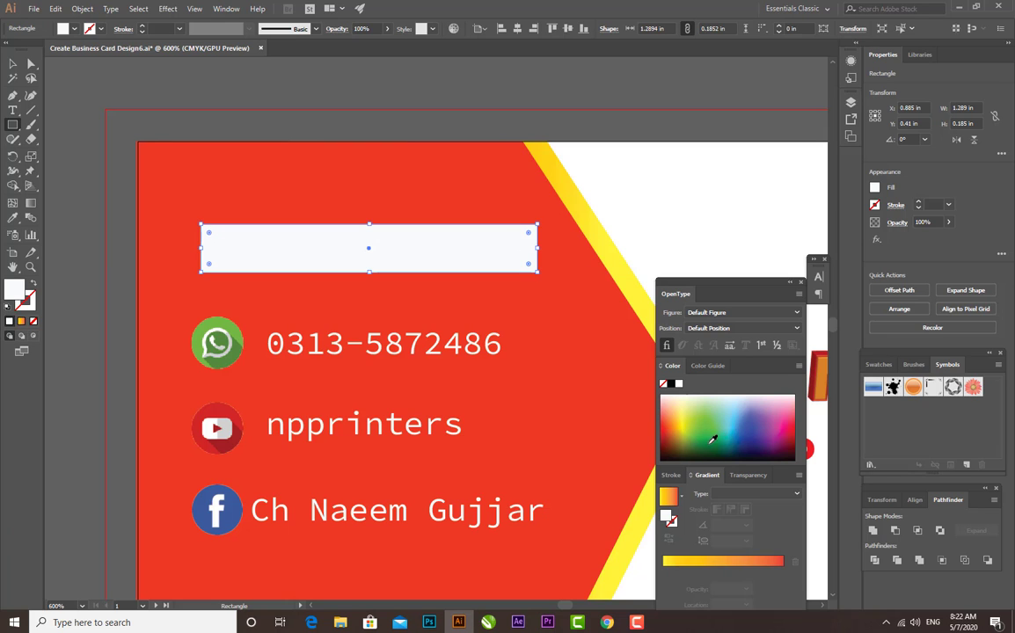
click(794, 429)
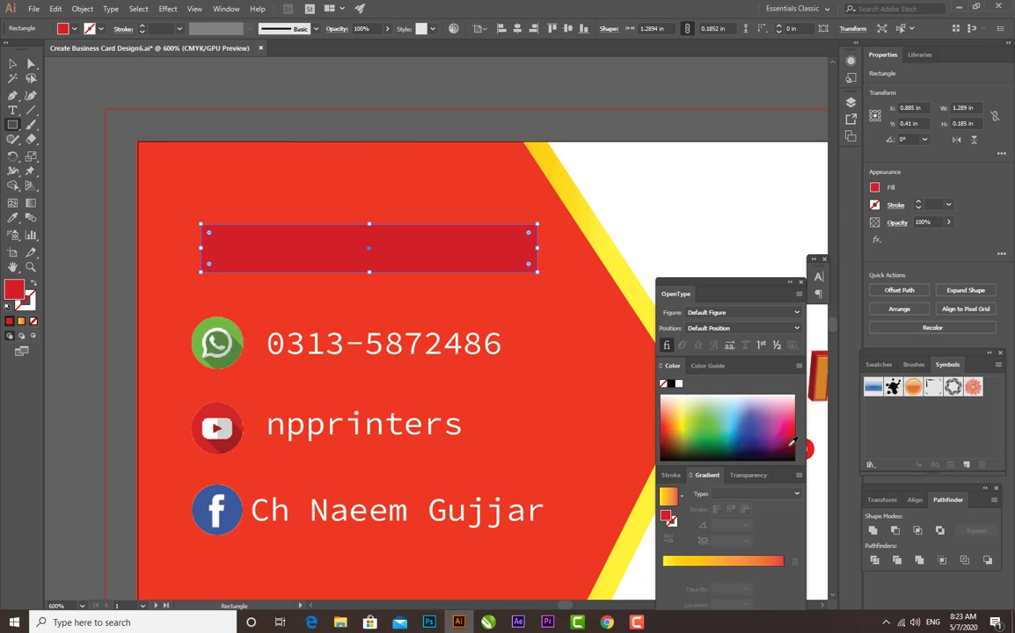
click(792, 443)
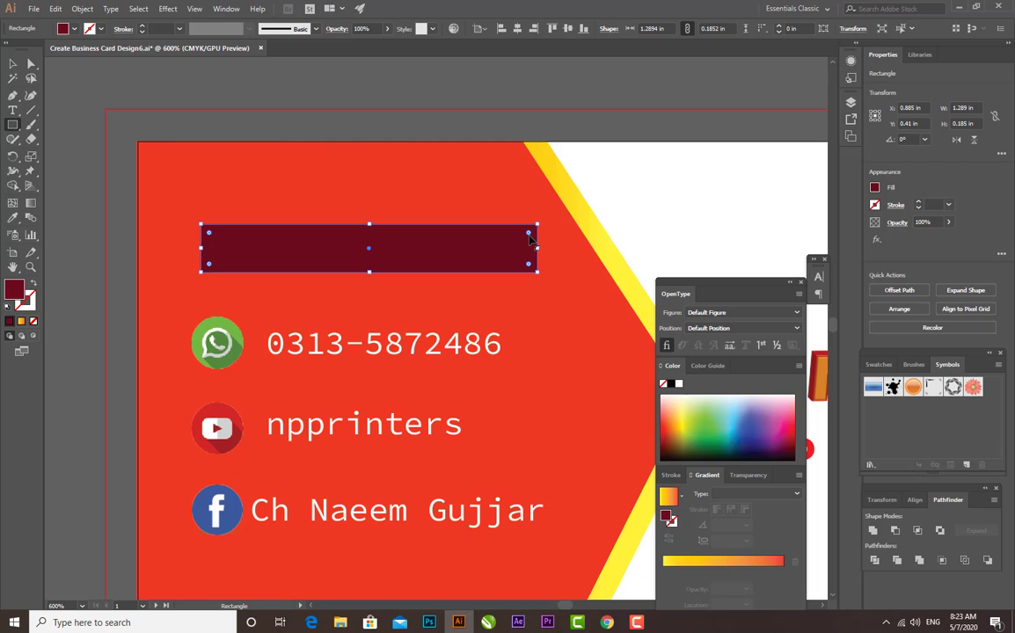
Round the maroon rectangle's corners fully, to a radius of about 0.09 in, making a pill-shaped bar
drag(529, 234, 493, 231)
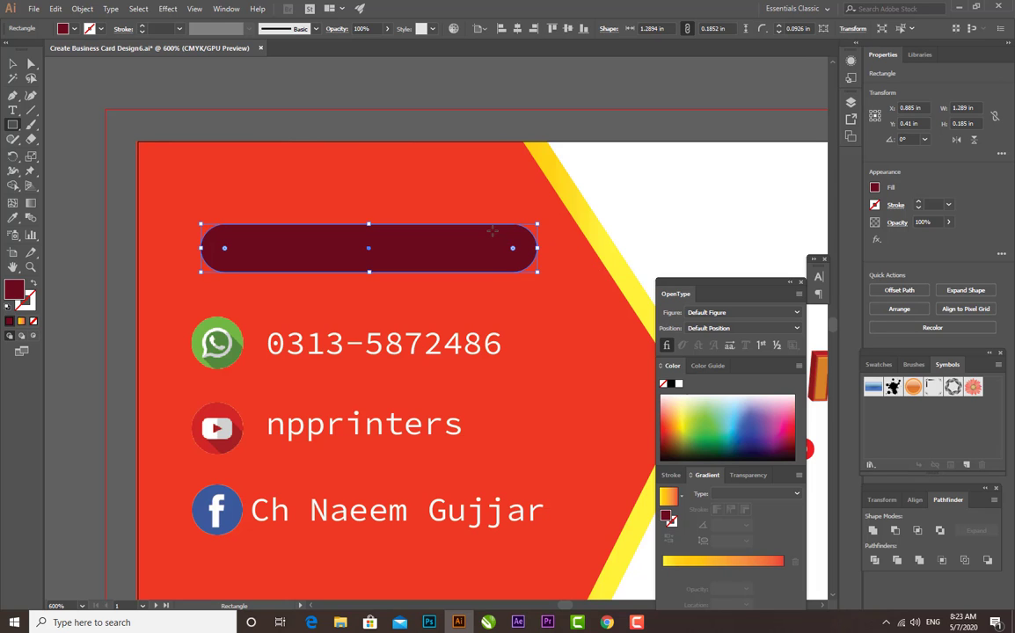
click(13, 65)
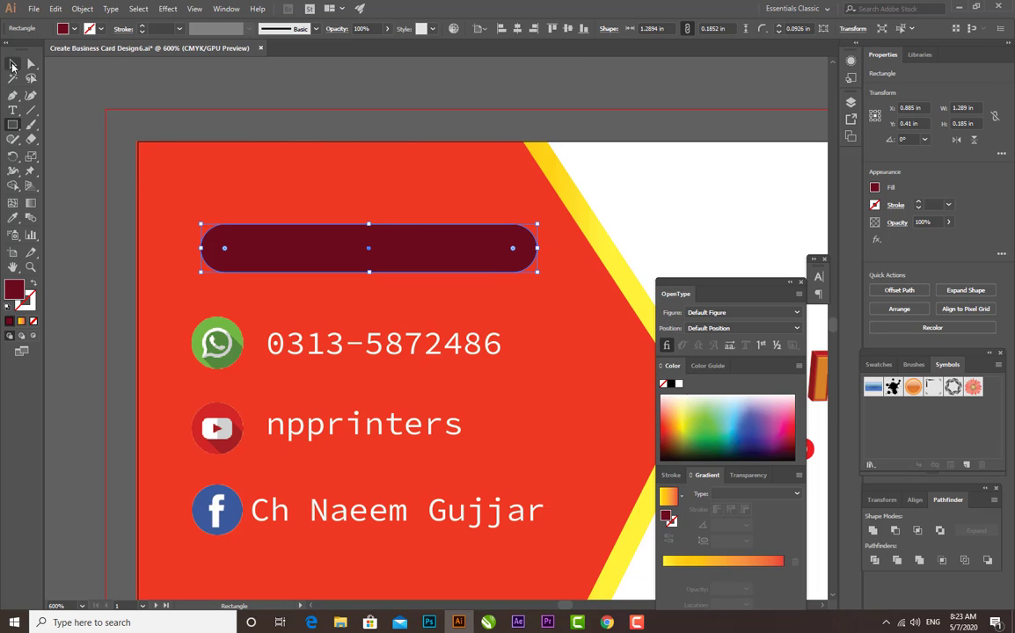
click(194, 82)
click(426, 268)
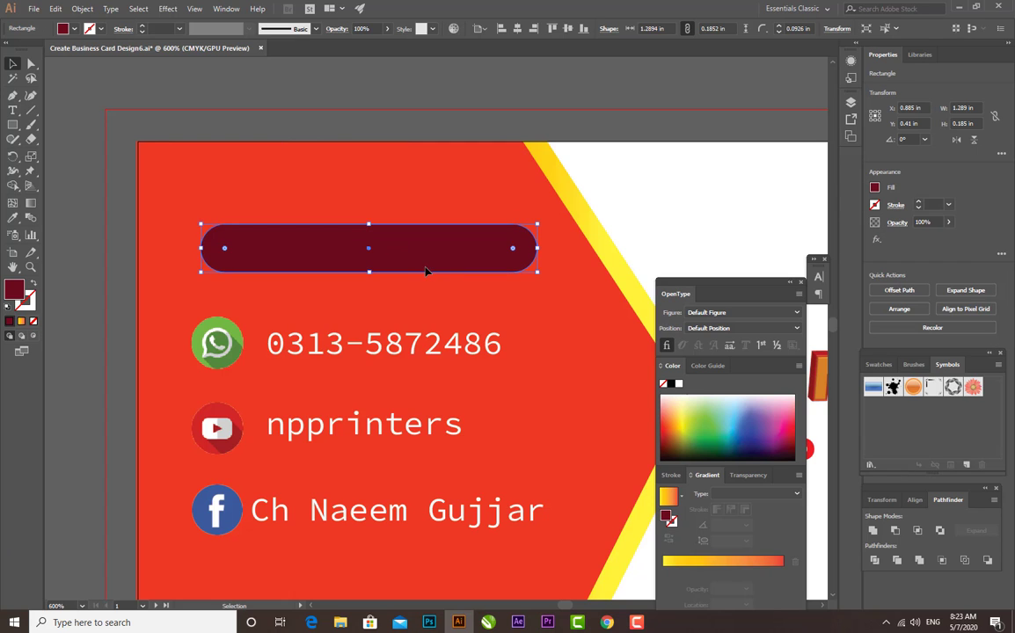
click(384, 98)
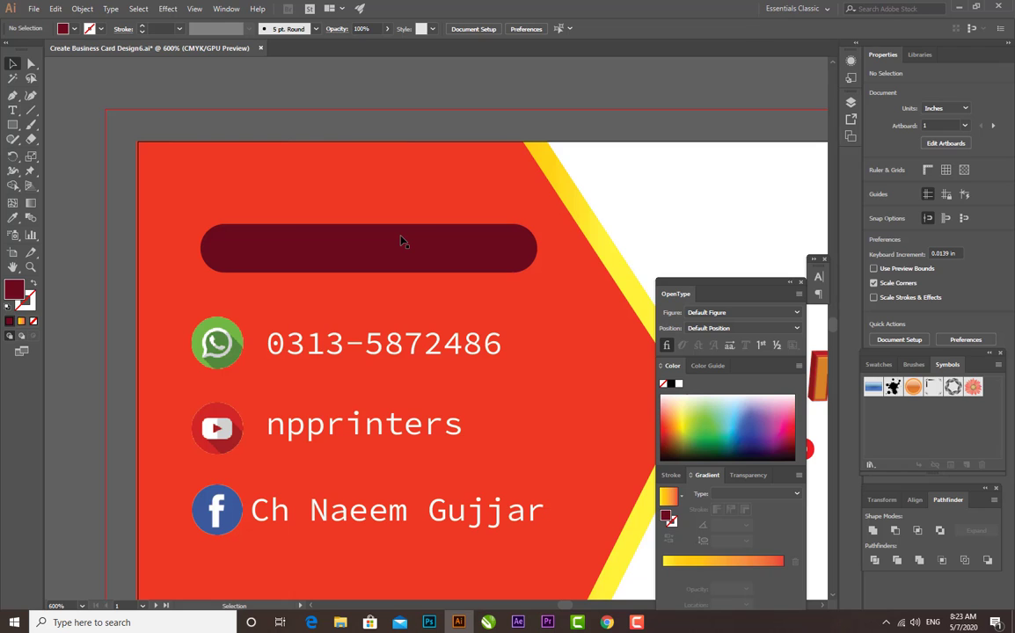
Duplicate the maroon rounded bar, shrink the copy to about 1.26 by 0.18 in, and centre it on the original
click(401, 241)
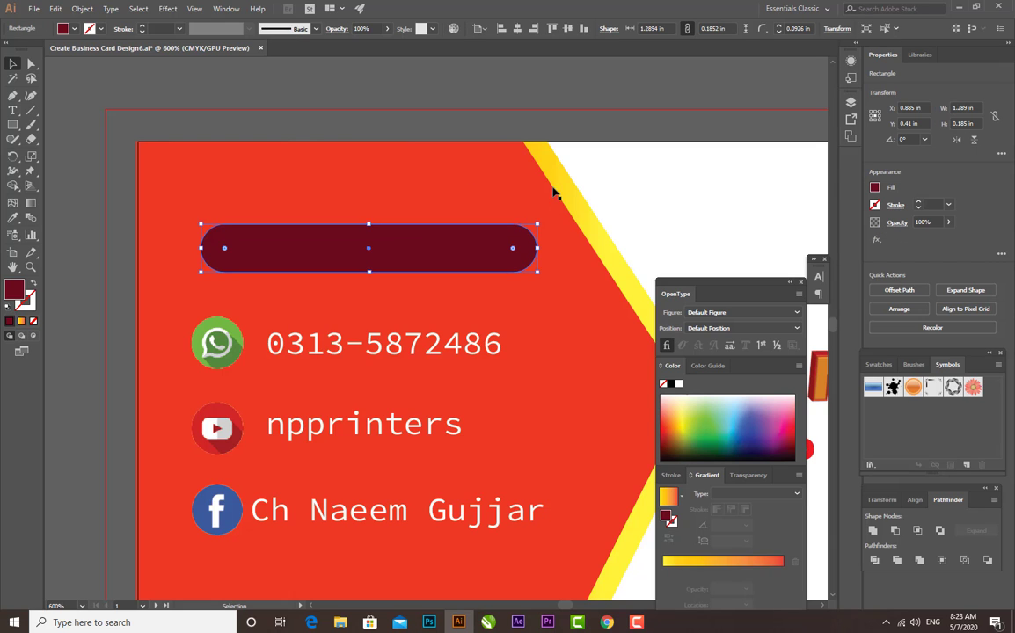
click(320, 256)
drag(442, 260, 459, 246)
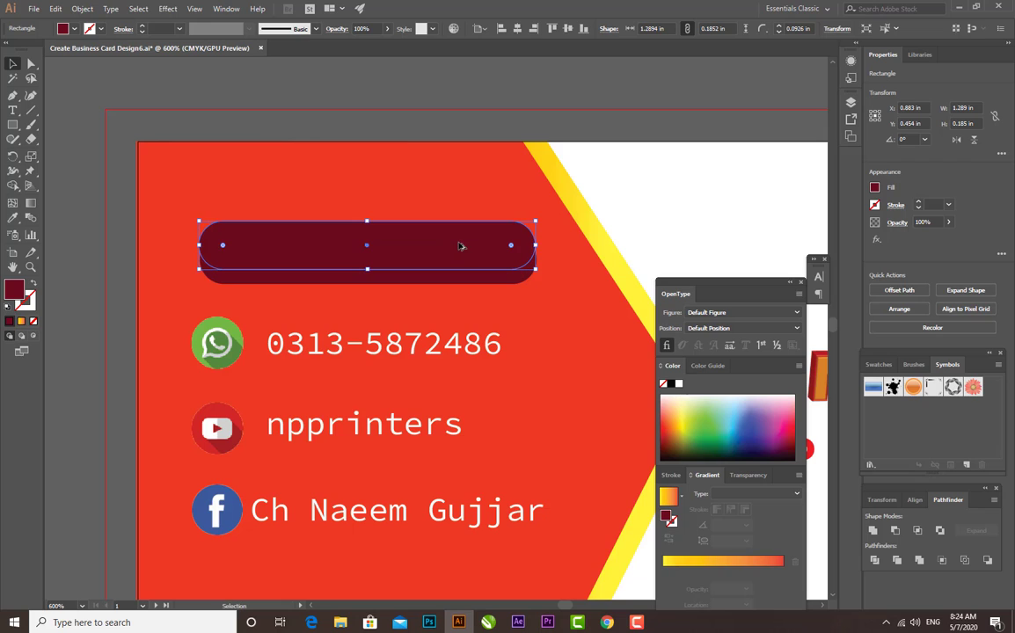
drag(535, 222, 538, 224)
drag(446, 243, 449, 256)
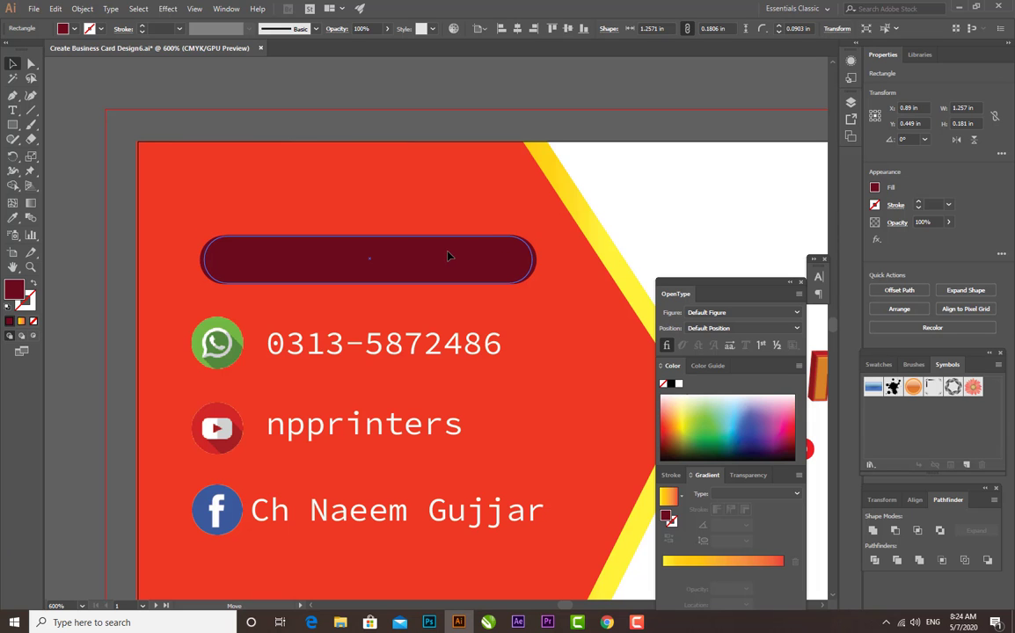
Reduce the inner bar's height to about 0.17 in, leaving a thin even margin inside the outer bar
key(ctrl+plus)
key(ctrl+plus)
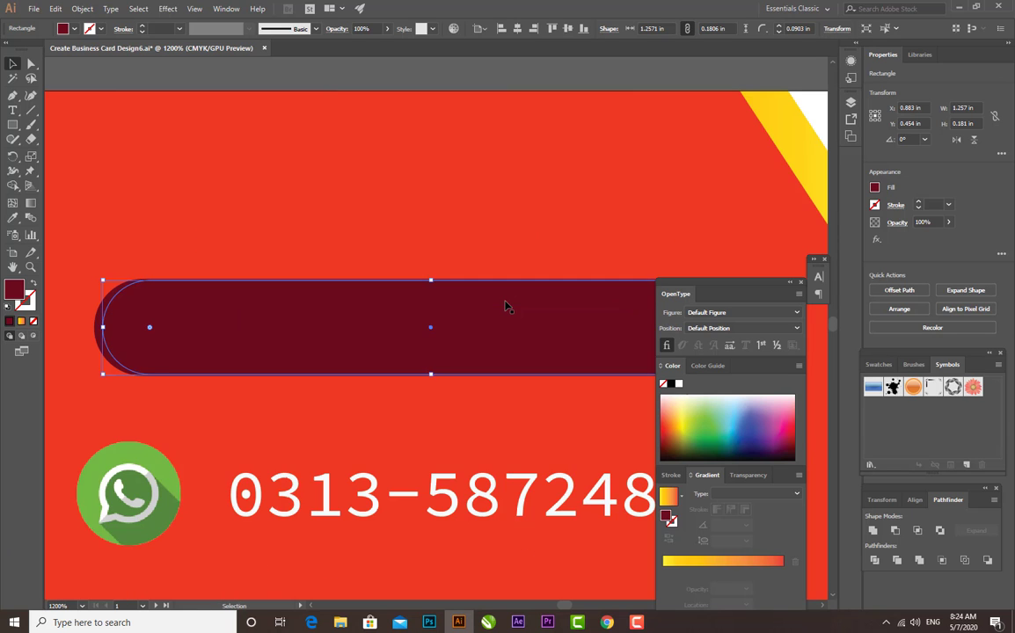
drag(453, 318, 328, 283)
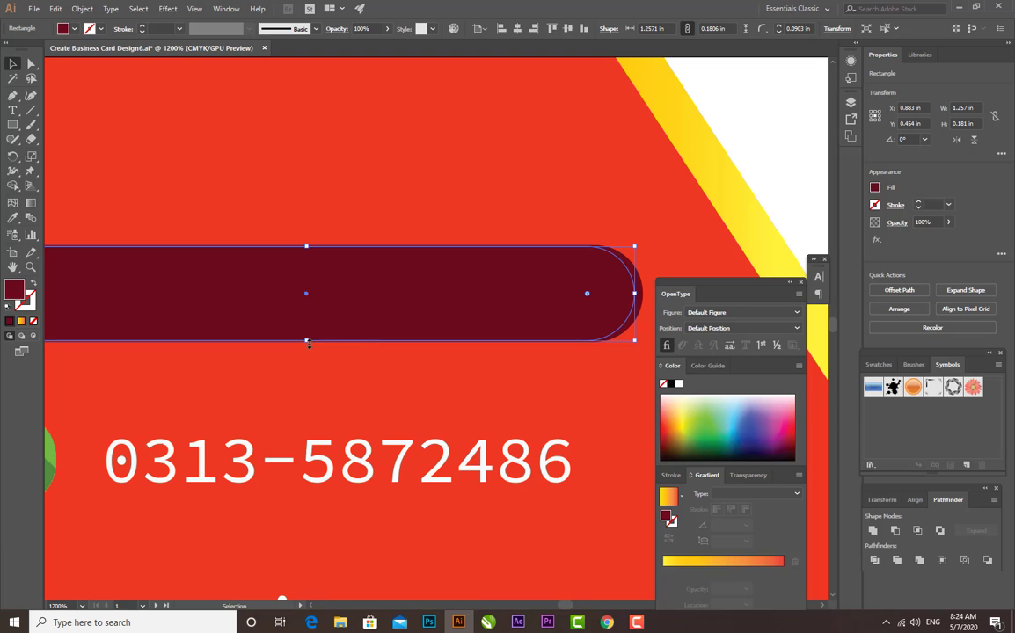
drag(307, 341, 306, 339)
drag(307, 246, 307, 250)
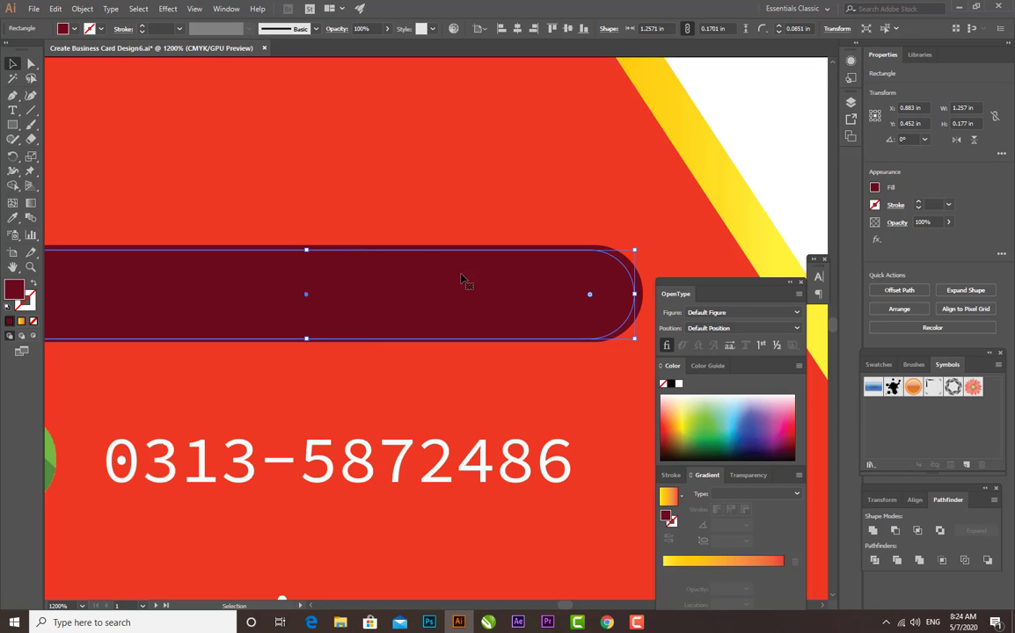
key(ctrl+minus)
key(ctrl+minus)
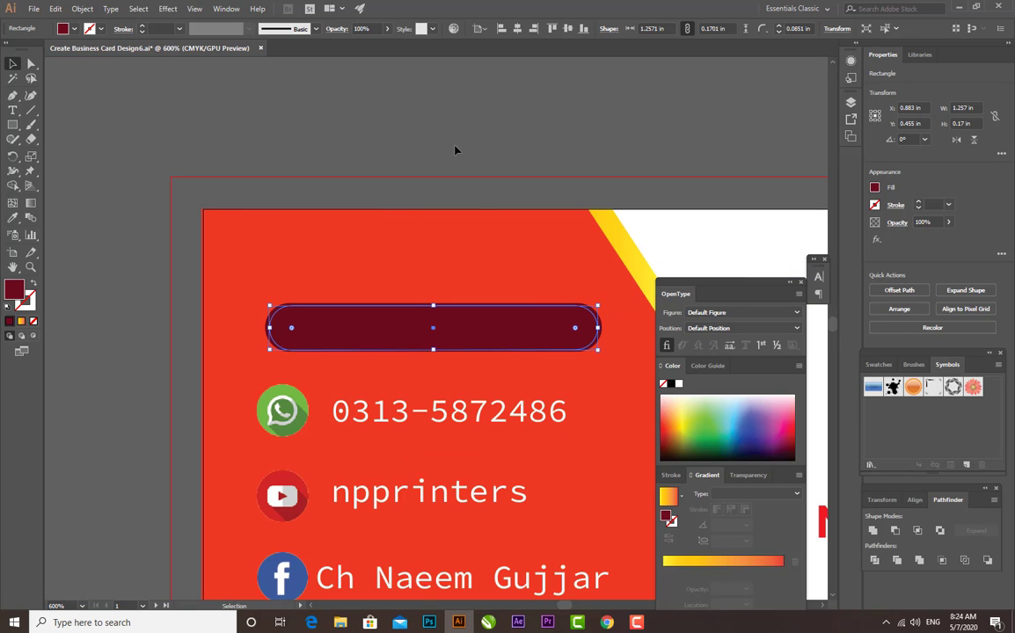
click(454, 149)
Try filling the inner bar with white sampled from the card, and undo that fill
click(410, 328)
key(i)
click(677, 233)
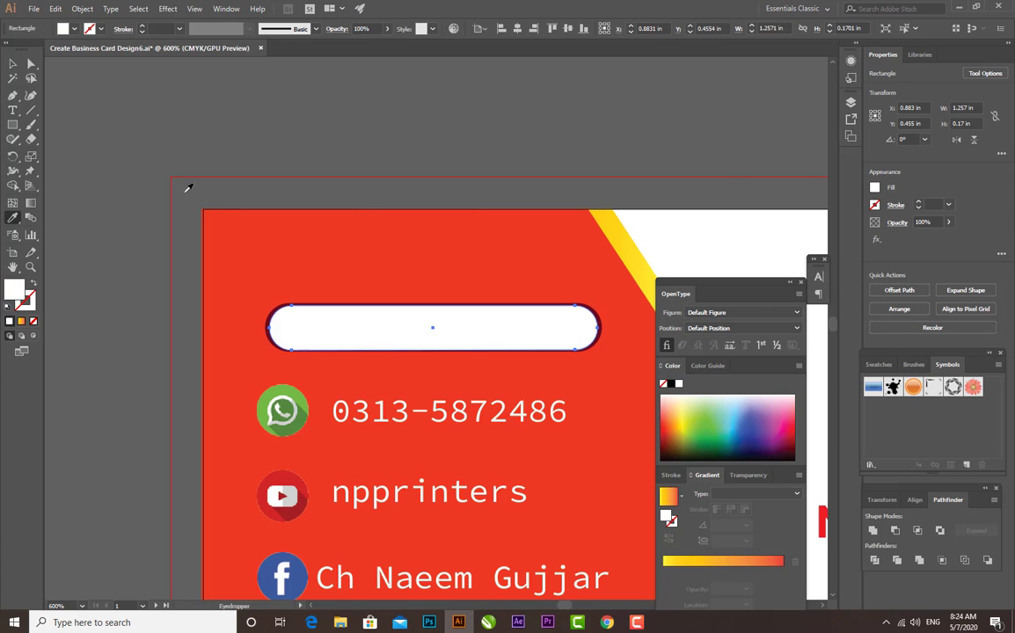
key(ctrl+z)
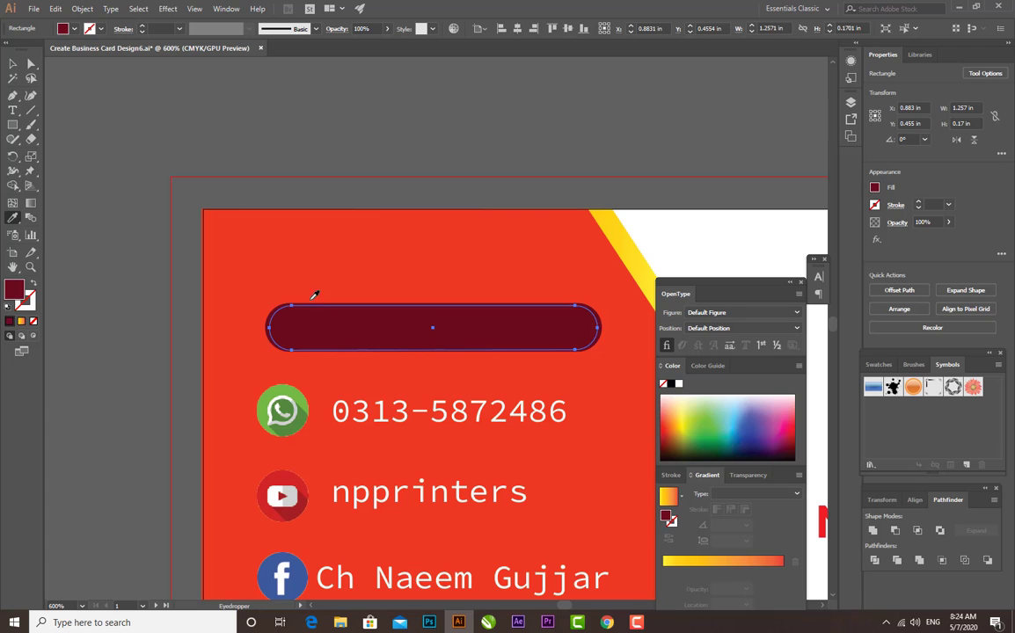
Fill the outer rounded bar with white sampled from the card so it outlines the maroon bar
key(v)
click(244, 283)
click(269, 318)
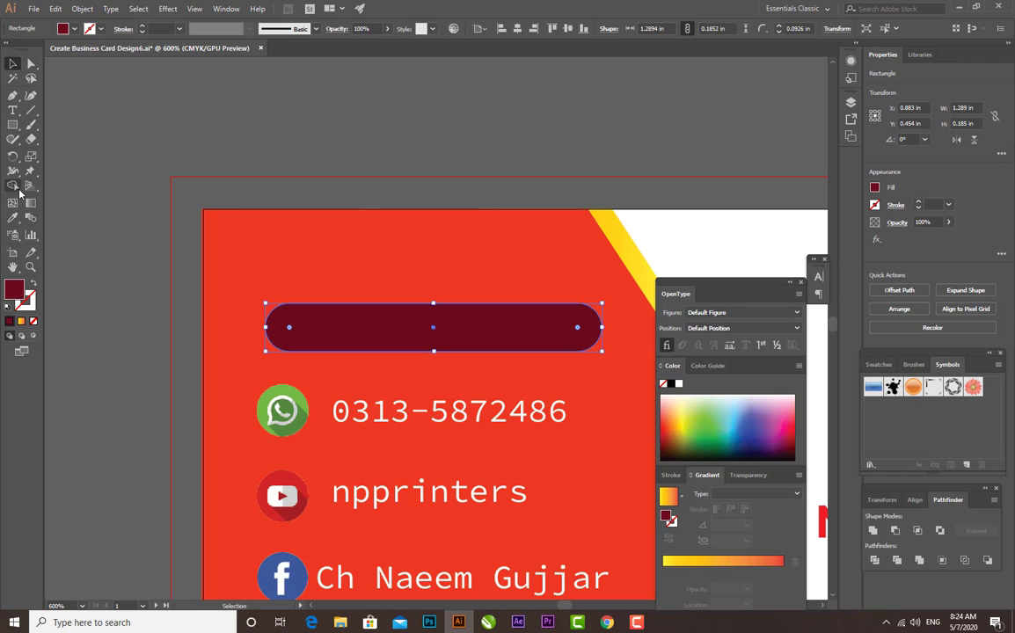
click(12, 217)
click(668, 236)
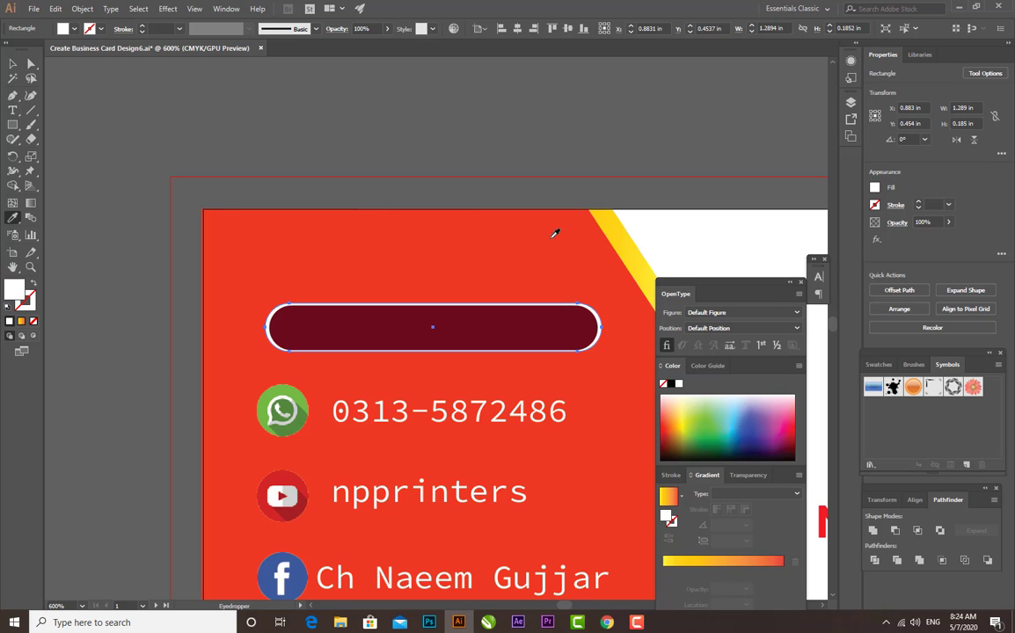
key(v)
click(332, 189)
Select the maroon bar and the white bar behind it and group them
key(ctrl+equal)
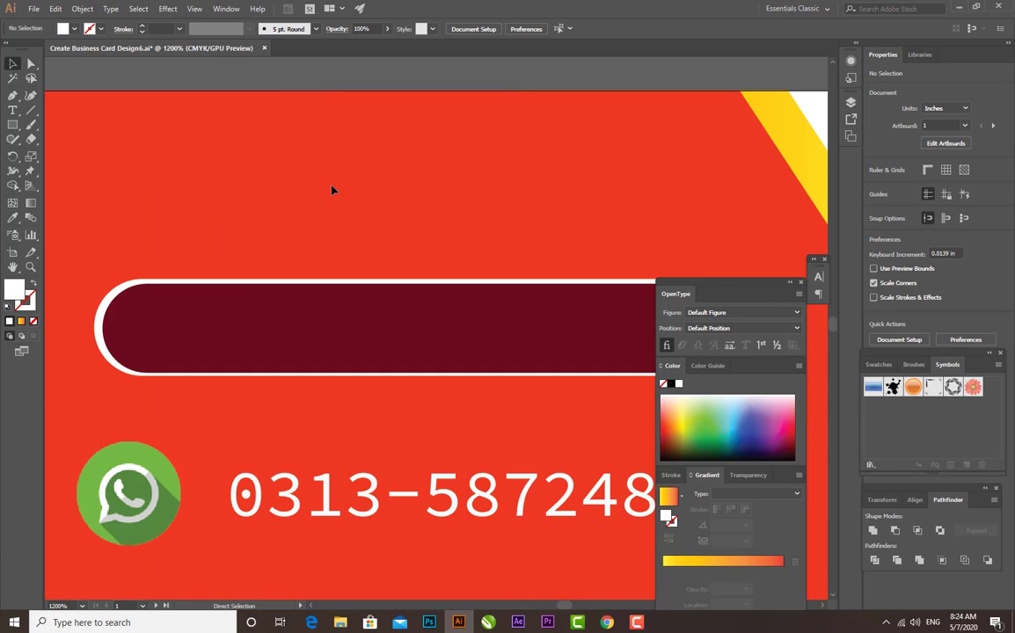
drag(401, 290, 301, 288)
key(ctrl+minus)
key(ctrl+minus)
key(ctrl+minus)
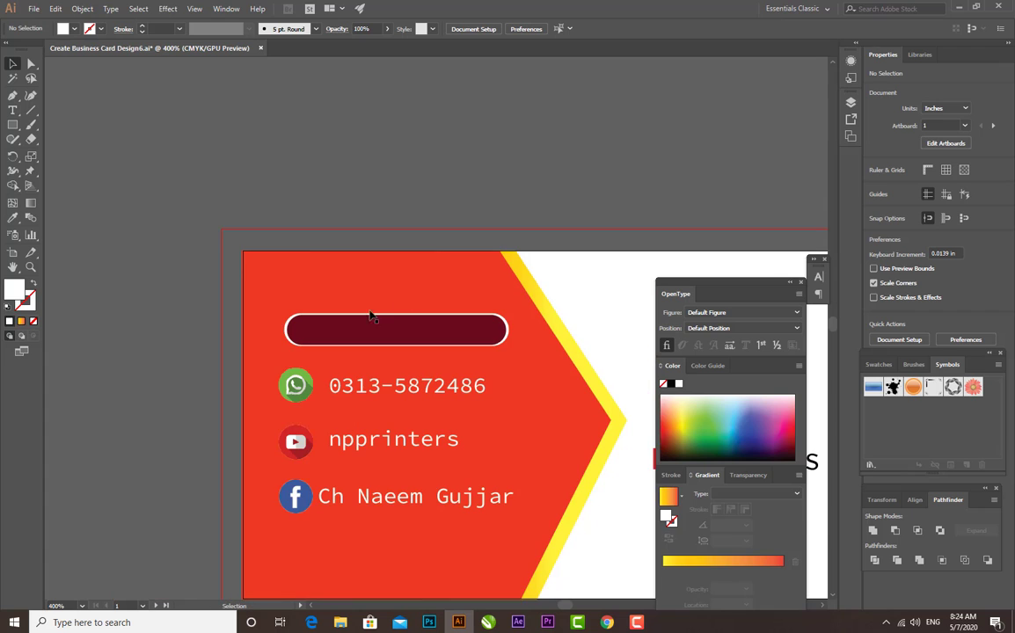
click(308, 329)
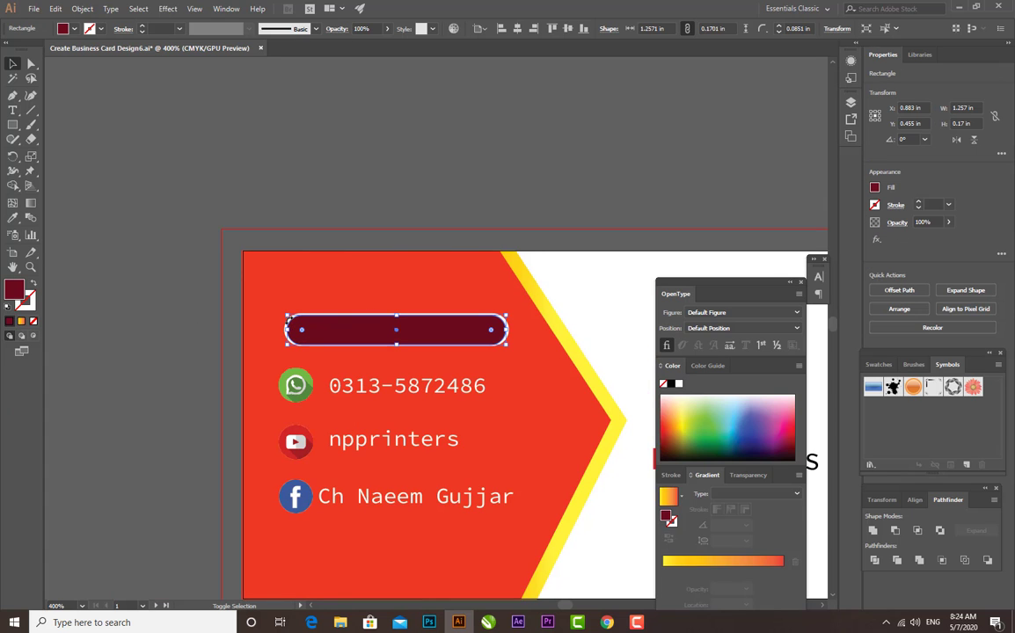
click(382, 266)
key(ctrl+equal)
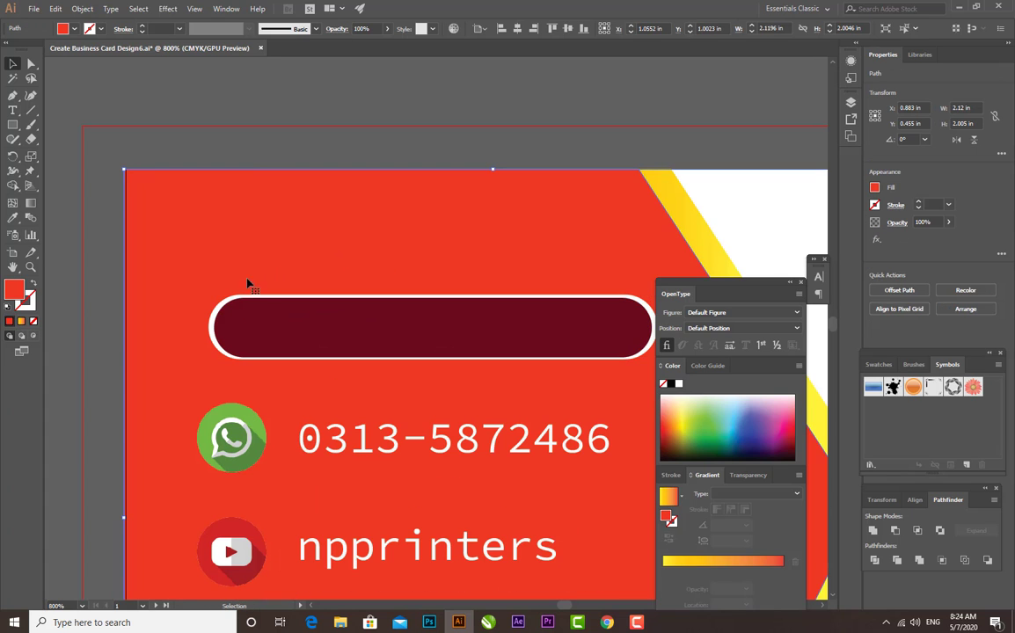
click(250, 316)
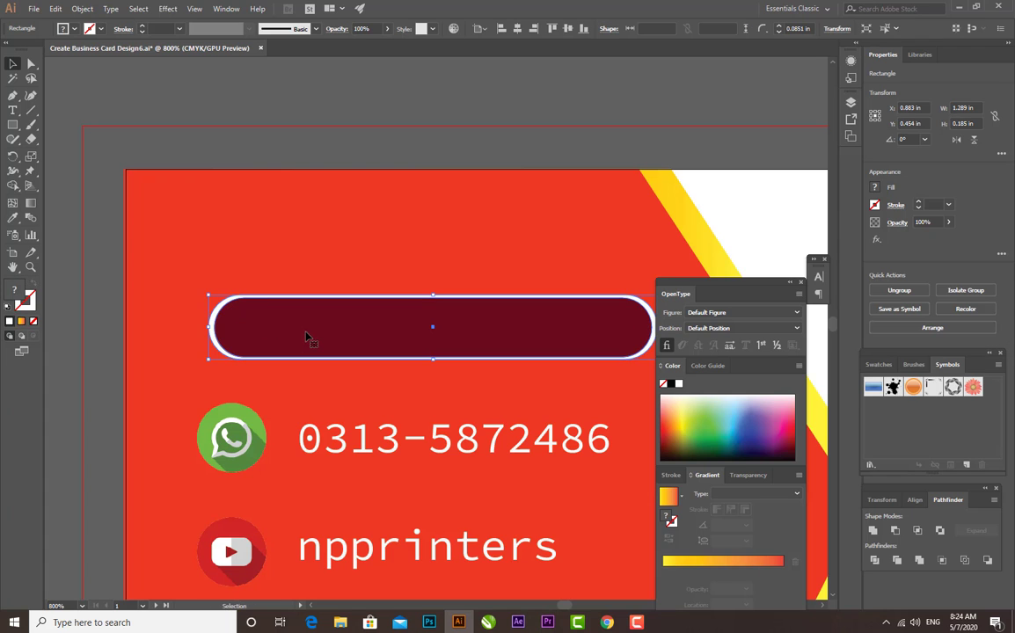
Bring the WhatsApp icon and phone number to the front and move them onto the white-outlined maroon bar
drag(307, 337, 294, 445)
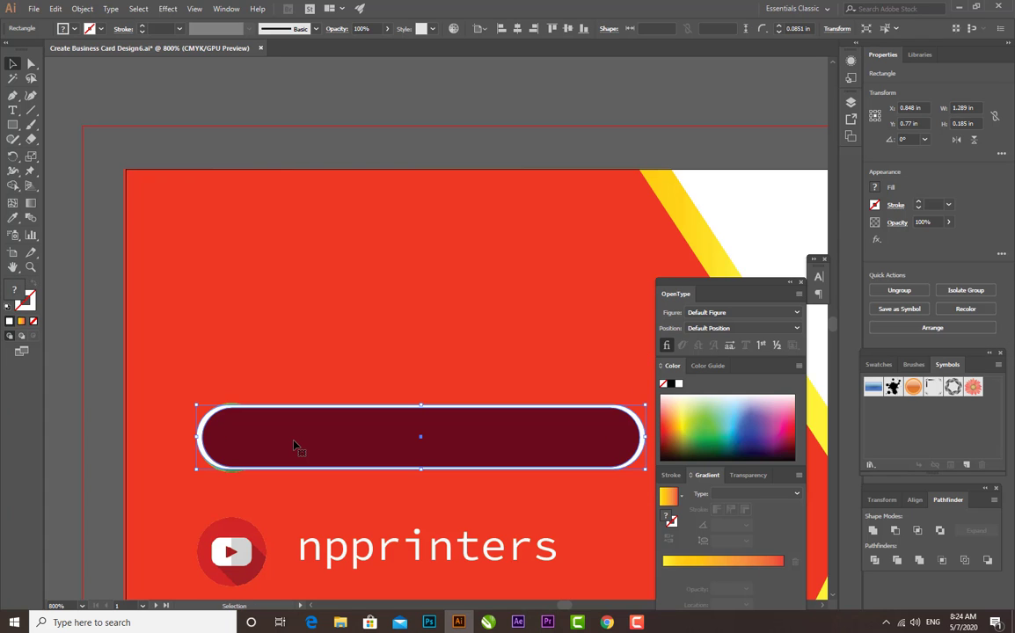
key(ctrl+z)
shift+click(312, 448)
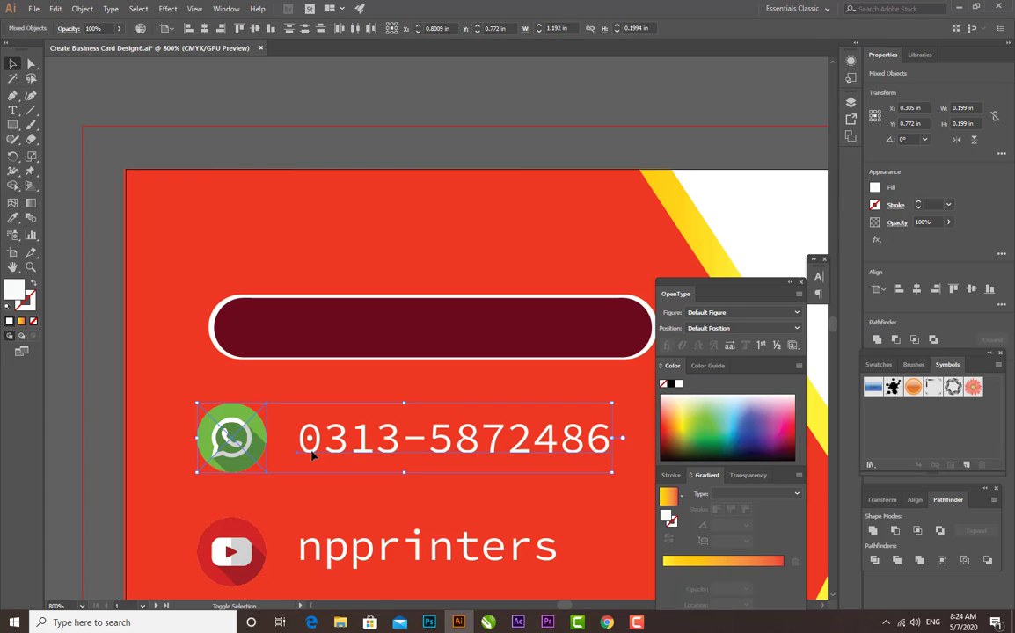
right_click(312, 449)
mouse_move(352, 389)
click(497, 405)
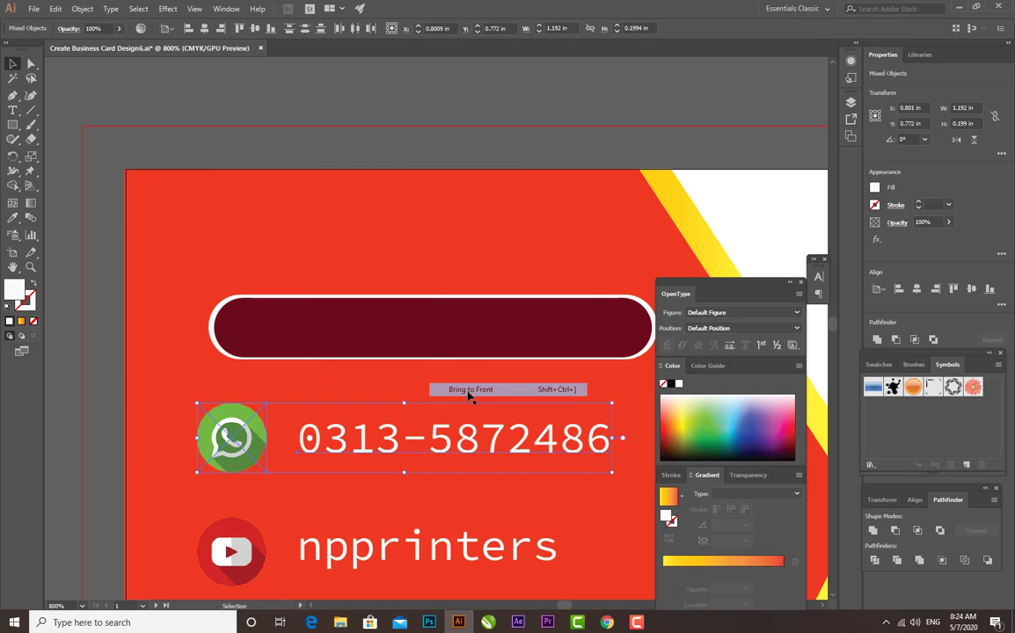
drag(443, 436, 471, 323)
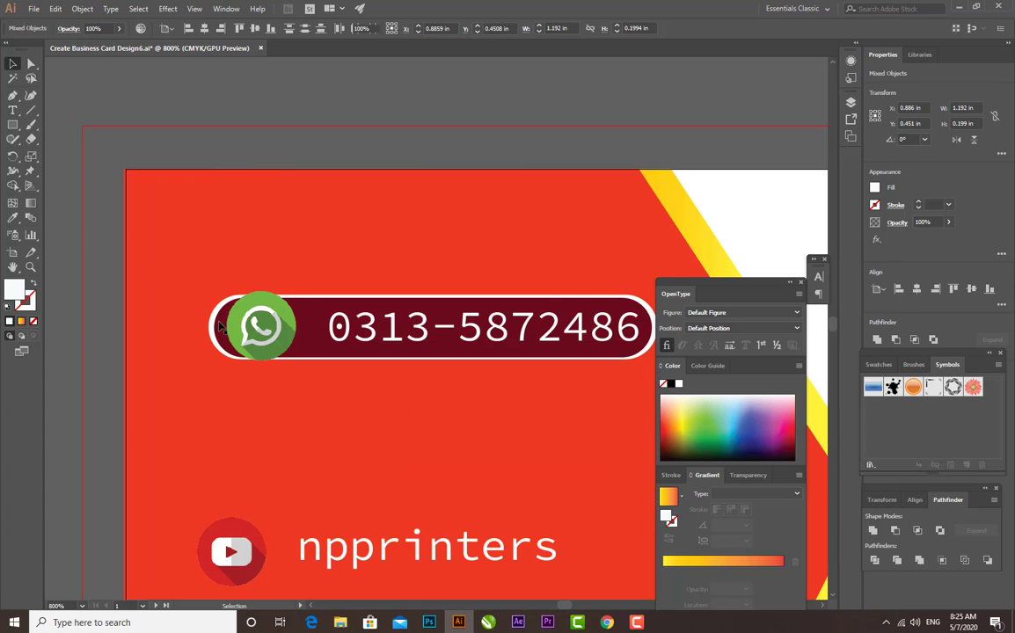
Shrink the WhatsApp icon to about 0.158 in inside the bar's rounded left end and move the phone number close beside it
click(279, 300)
drag(297, 293, 270, 320)
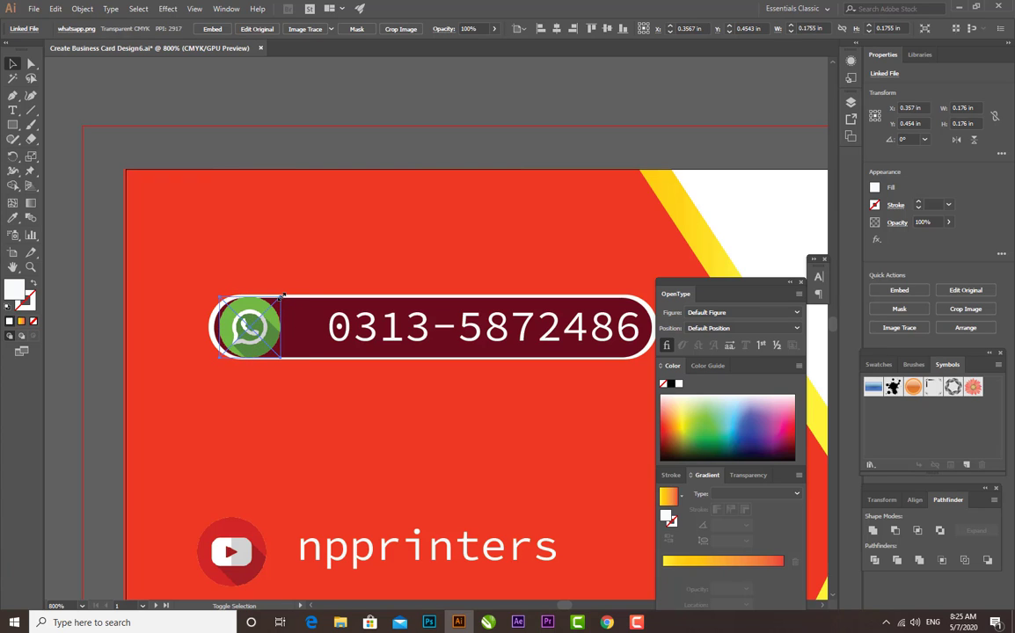
click(370, 363)
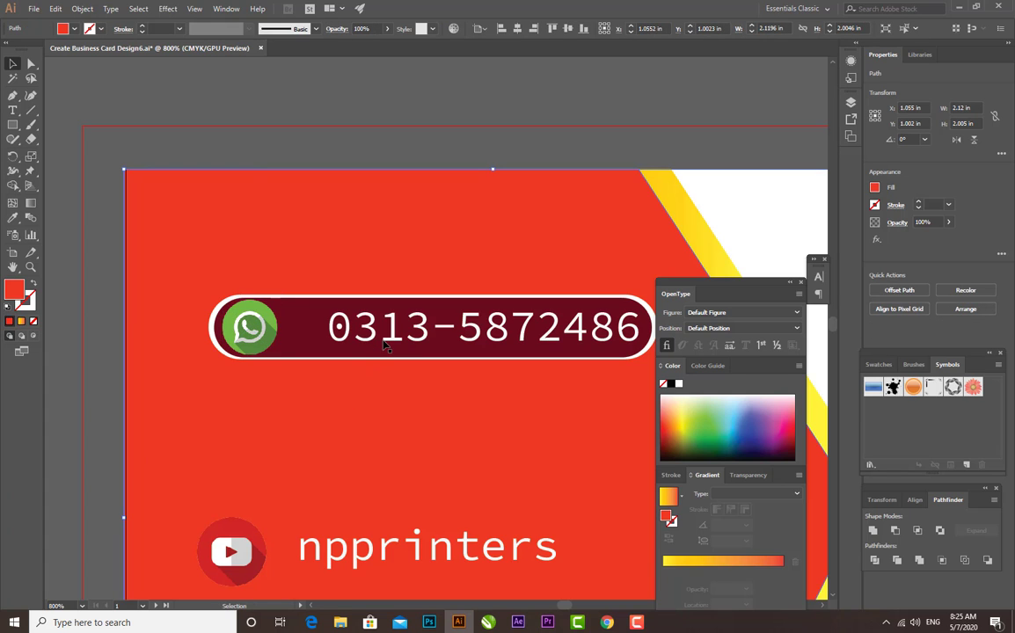
drag(356, 308, 319, 307)
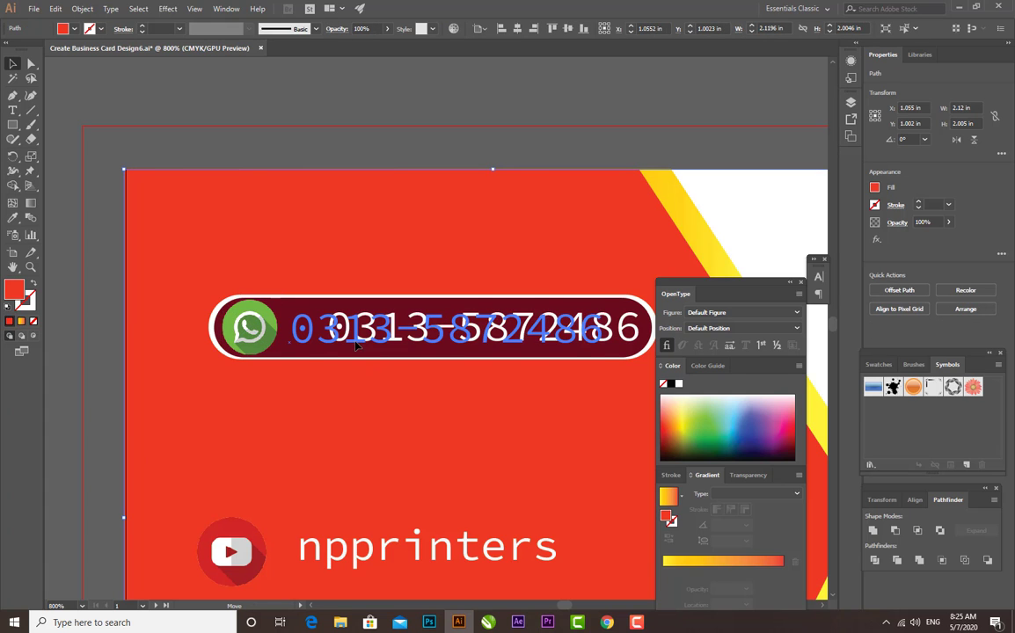
click(299, 145)
click(270, 322)
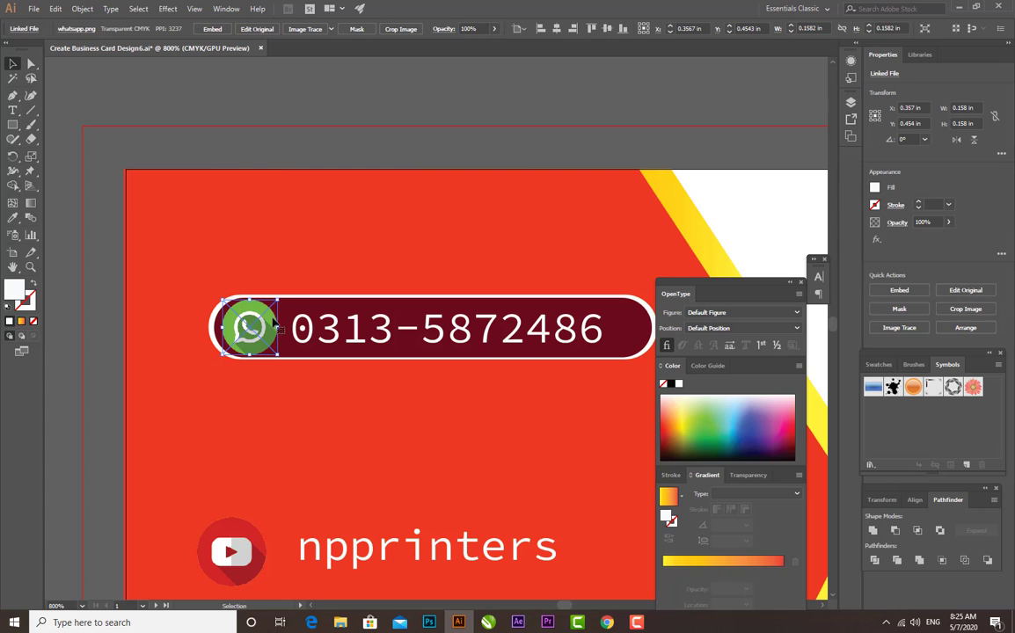
click(270, 164)
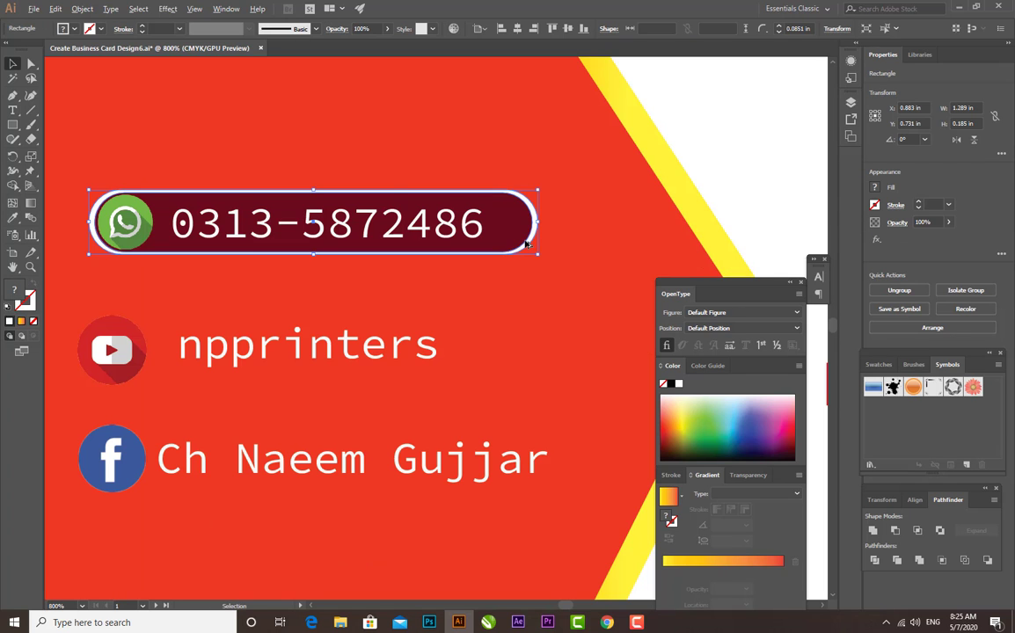
Duplicate the white-outlined maroon bar directly below the WhatsApp row
drag(526, 244, 519, 339)
click(98, 389)
Shrink the YouTube icon to about 0.148 in, place it at the second bar's left end and bring it to the front
click(107, 380)
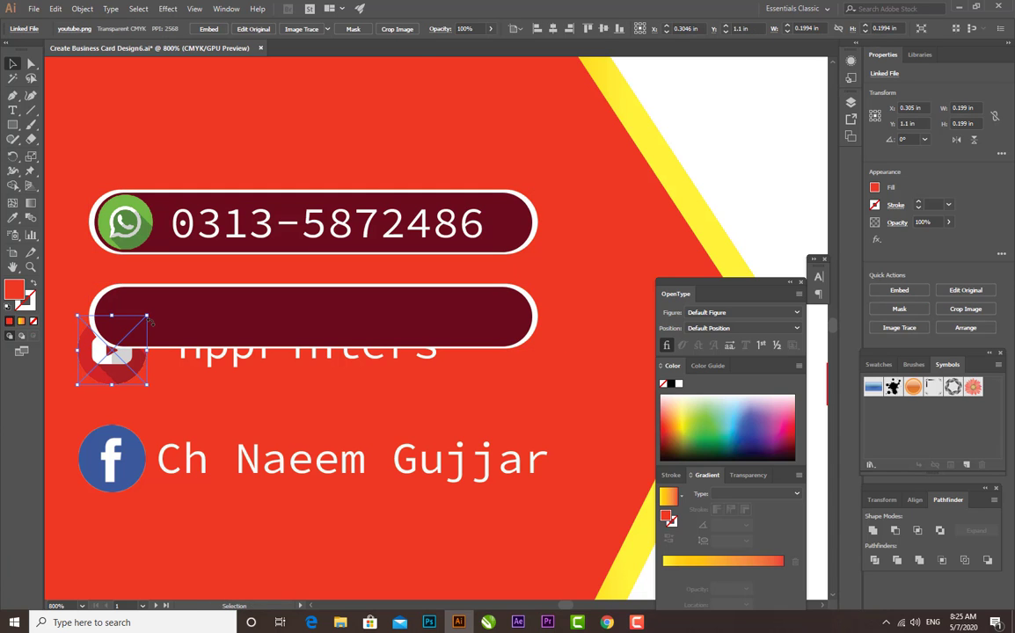
mouse_move(149, 319)
mouse_down()
mouse_move(129, 353)
mouse_move(128, 325)
mouse_move(141, 327)
mouse_up()
right_click(141, 327)
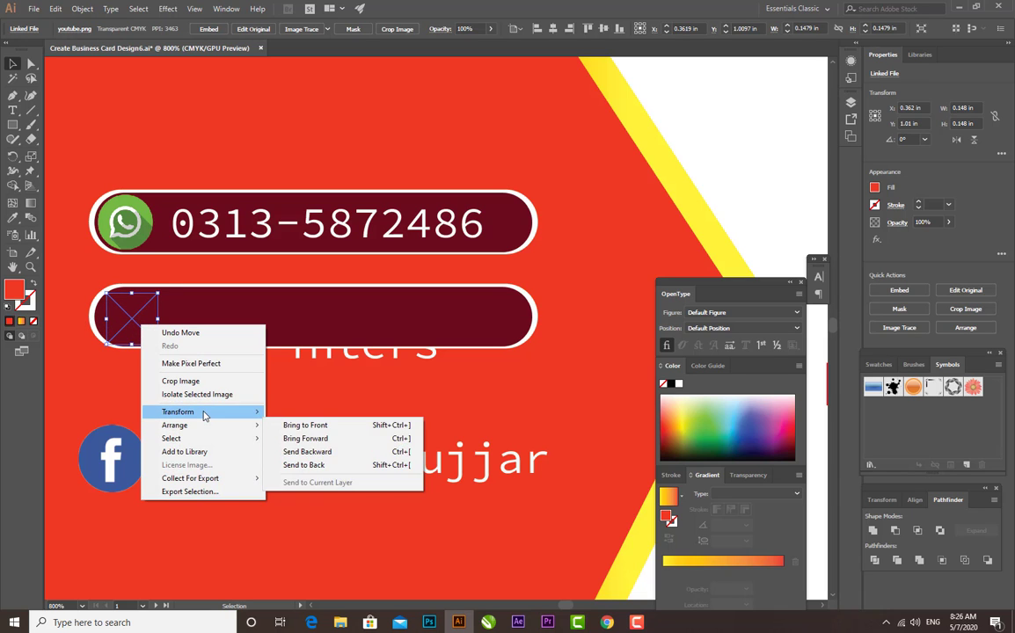
mouse_move(204, 425)
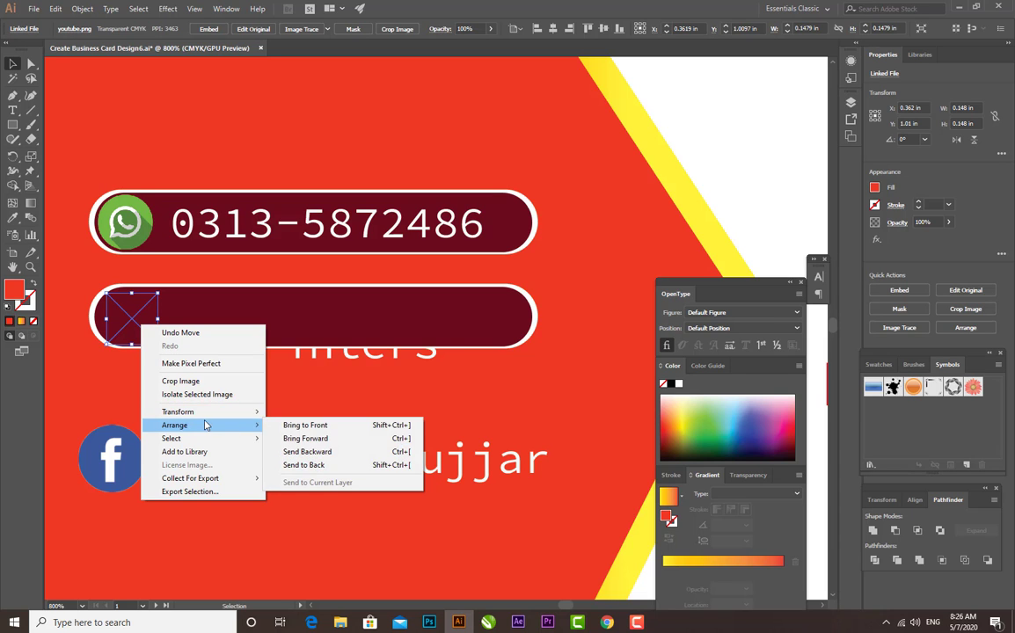
click(293, 425)
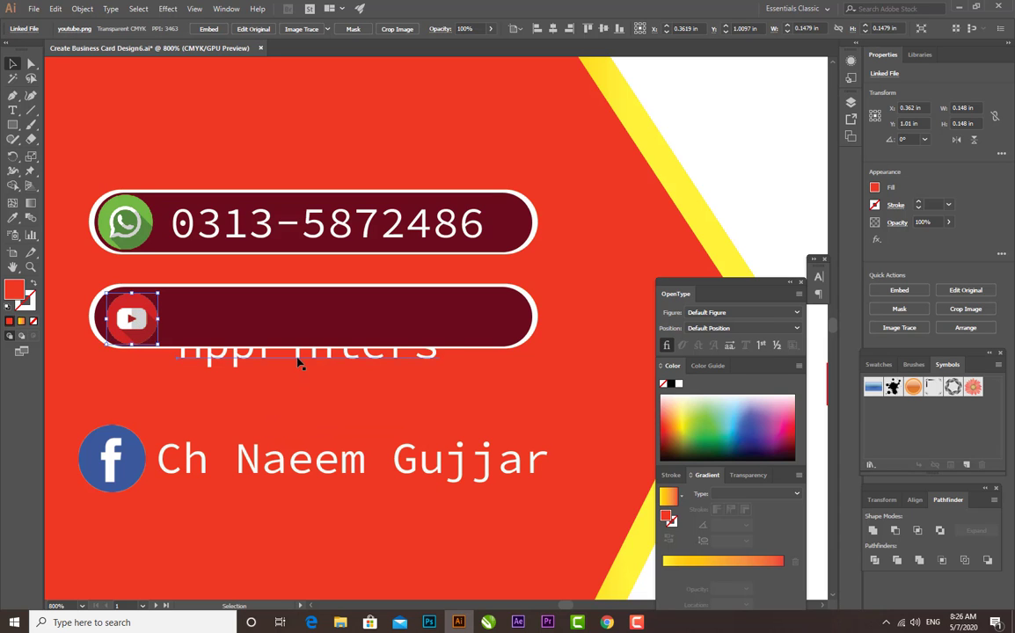
Bring the "npprinters" text to the front and place it on the second bar, adjusting the YouTube icon beside it
click(300, 364)
right_click(298, 363)
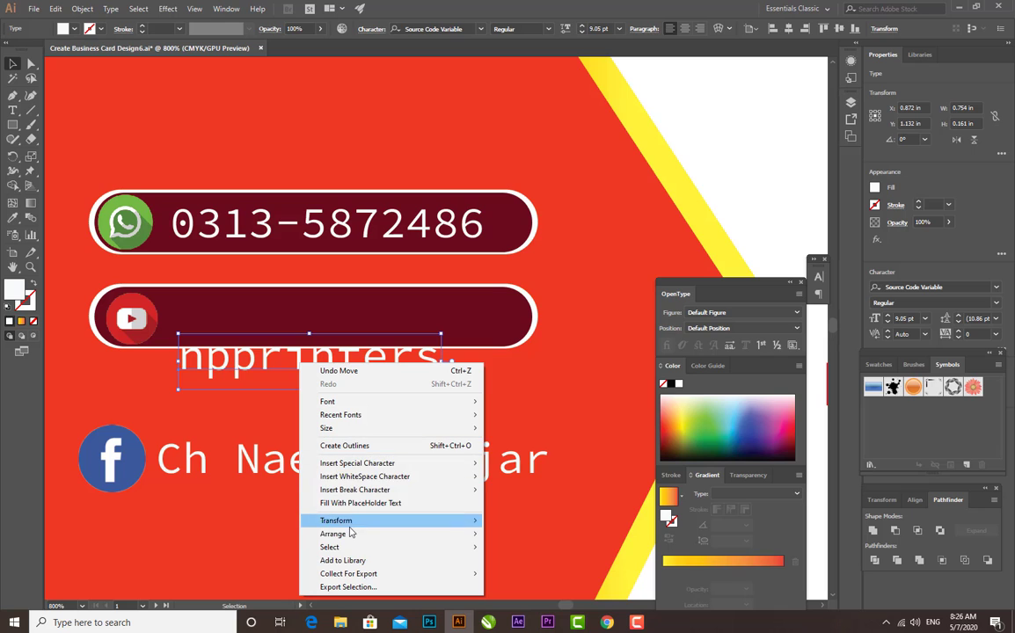
mouse_move(349, 534)
click(525, 535)
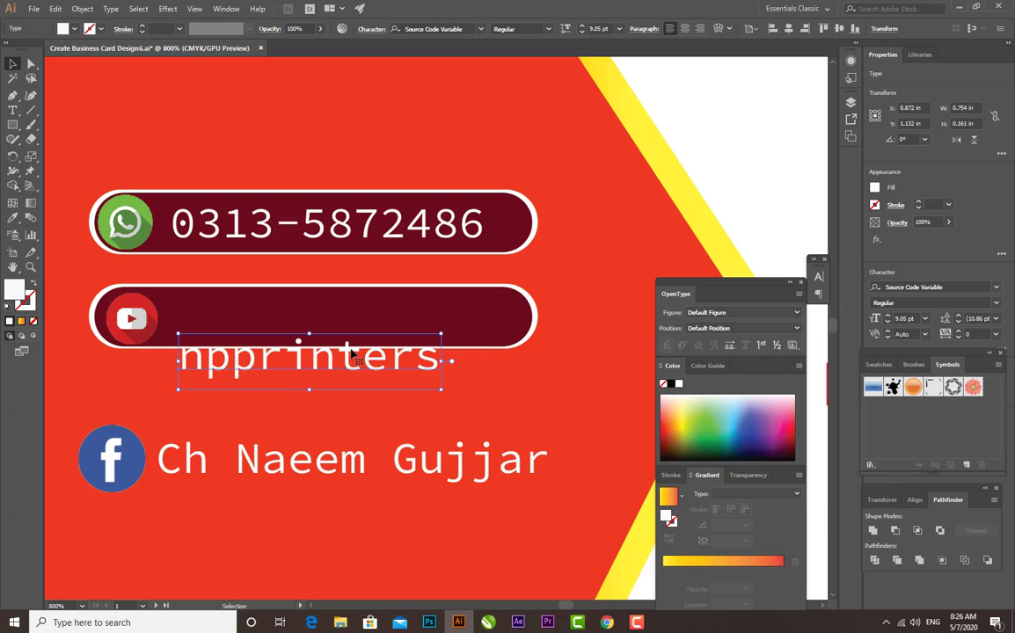
drag(352, 354, 346, 311)
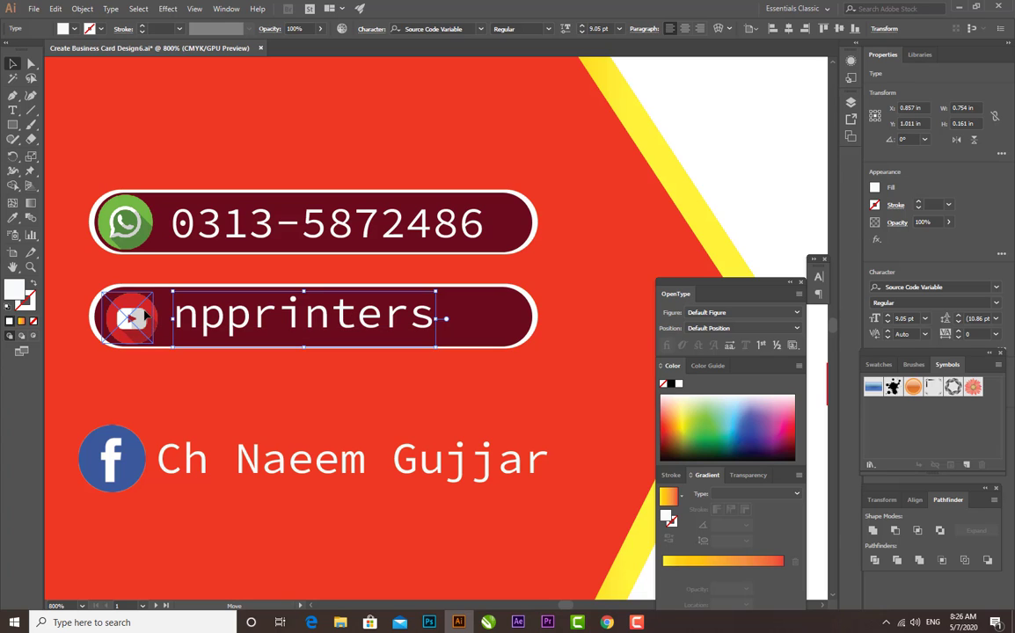
click(131, 317)
click(195, 361)
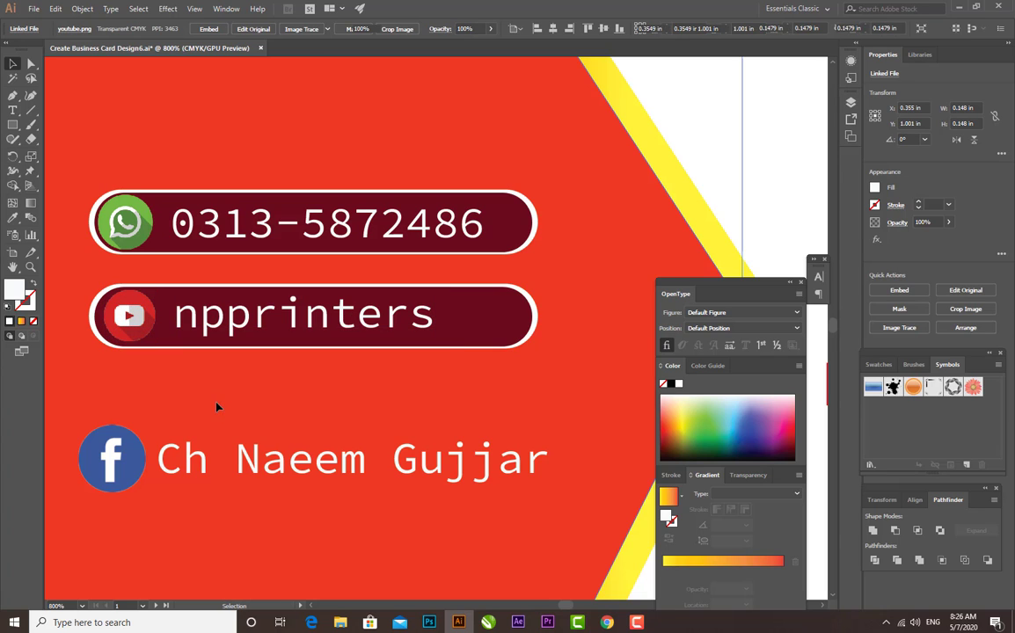
Duplicate the second bar below the YouTube row to make an evenly spaced third bar
click(488, 349)
drag(487, 331, 476, 425)
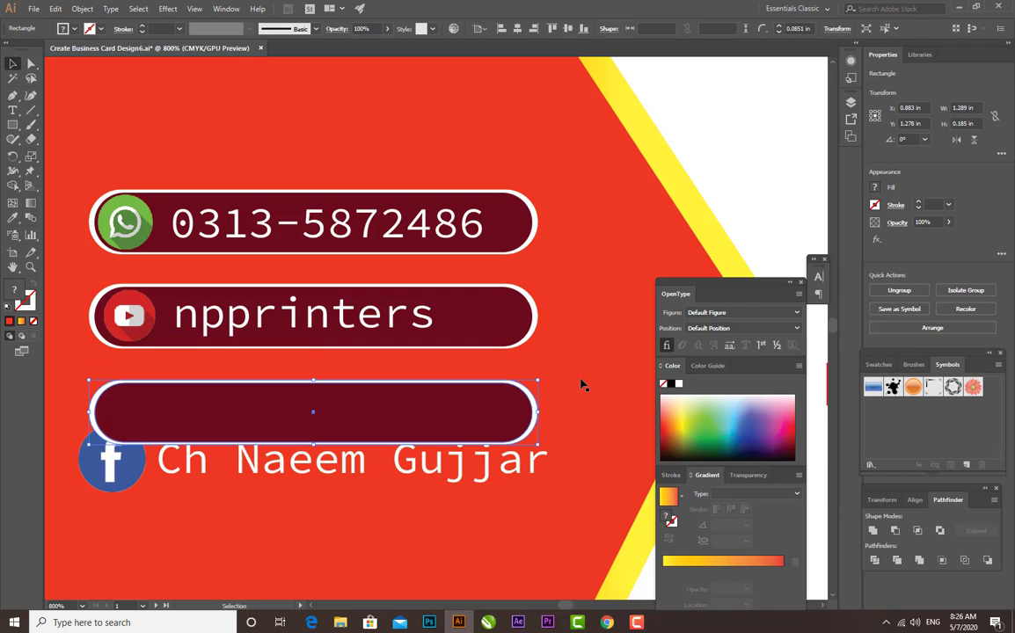
click(580, 384)
Shrink the Facebook icon to about 0.158 in, place it at the third bar's left end and bring it to the front
click(101, 441)
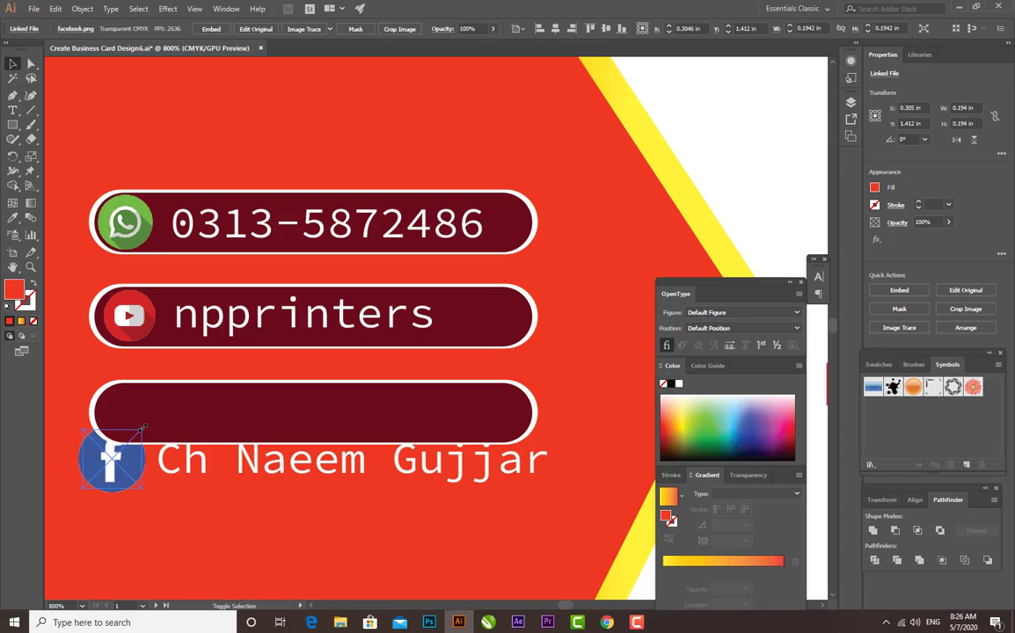
drag(142, 428, 165, 386)
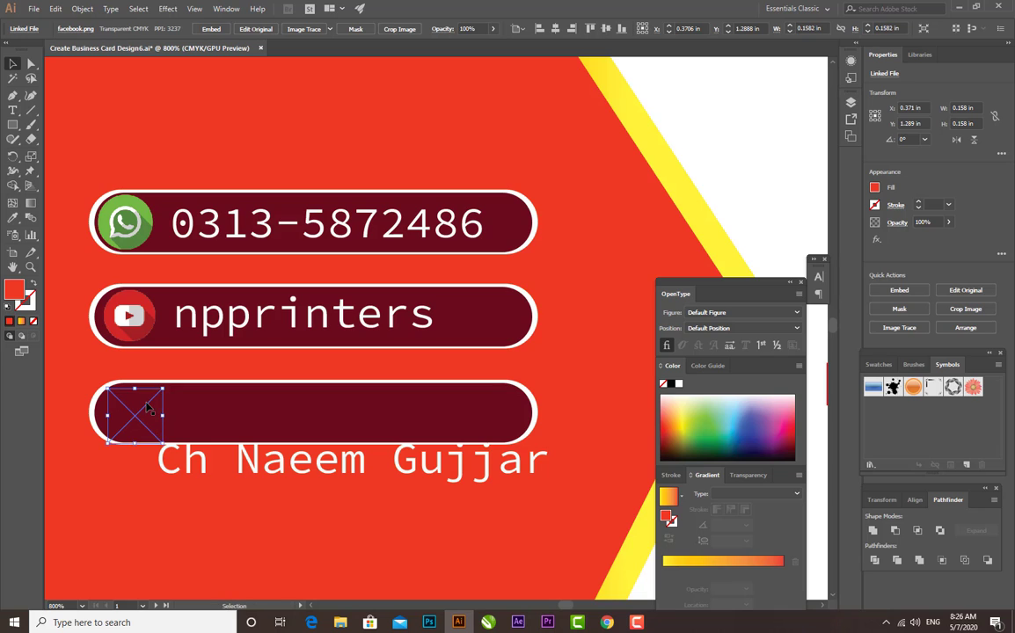
right_click(148, 406)
mouse_move(244, 502)
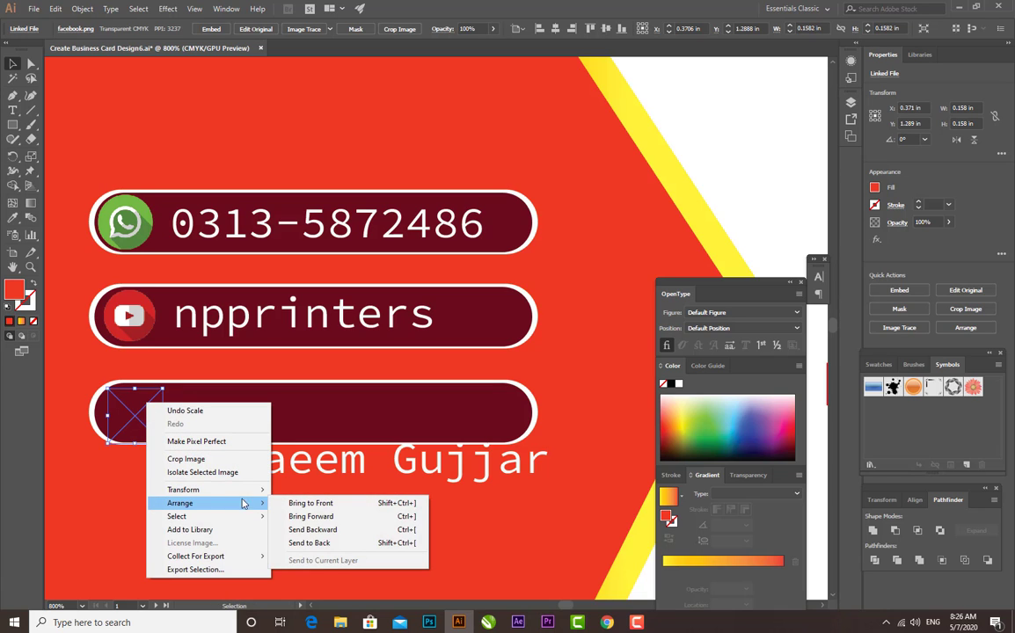
click(299, 503)
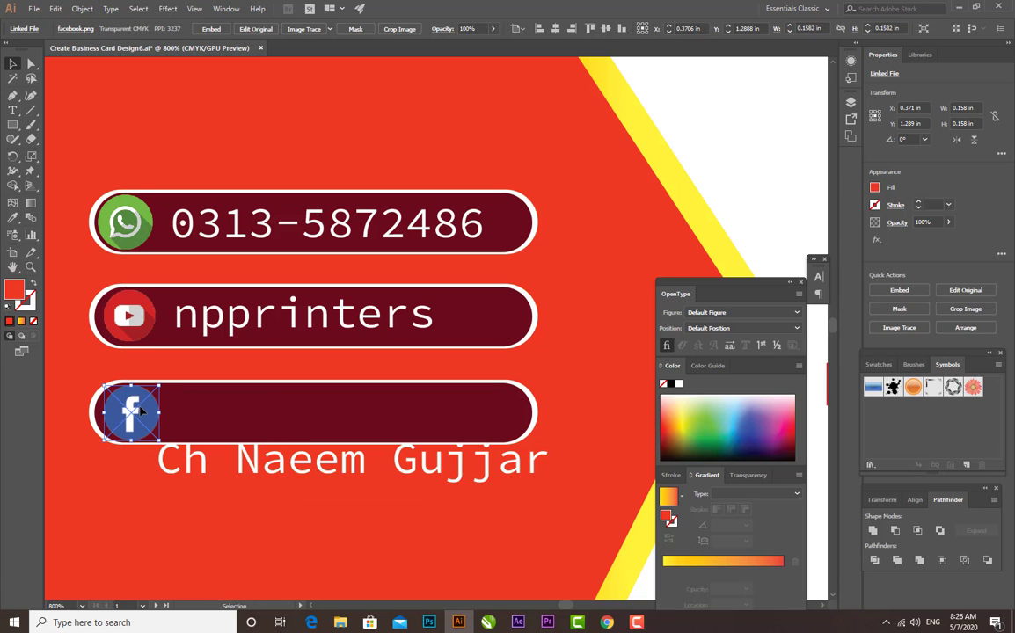
Move the Facebook profile name onto the third bar, scale it down to about 7.43 pt and bring it to the front
click(216, 490)
drag(200, 470, 202, 424)
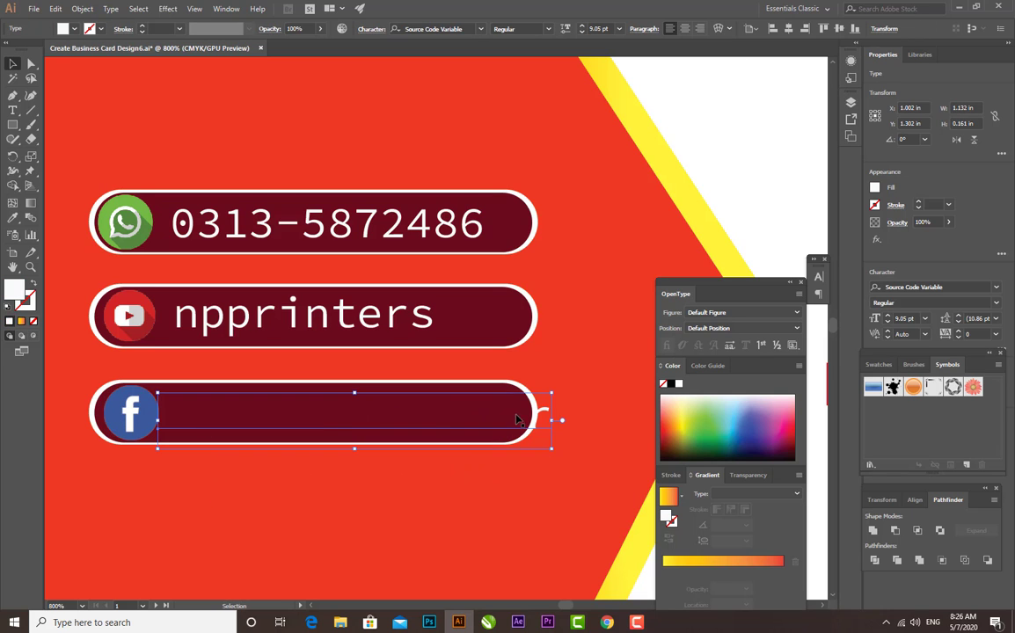
drag(551, 394, 543, 401)
right_click(465, 415)
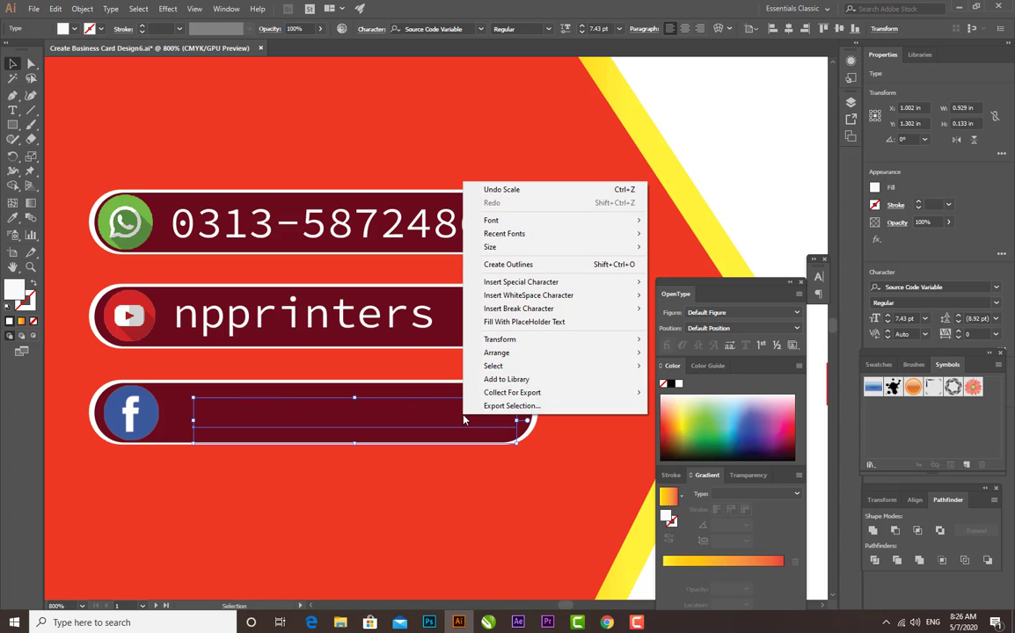
mouse_move(528, 354)
click(681, 353)
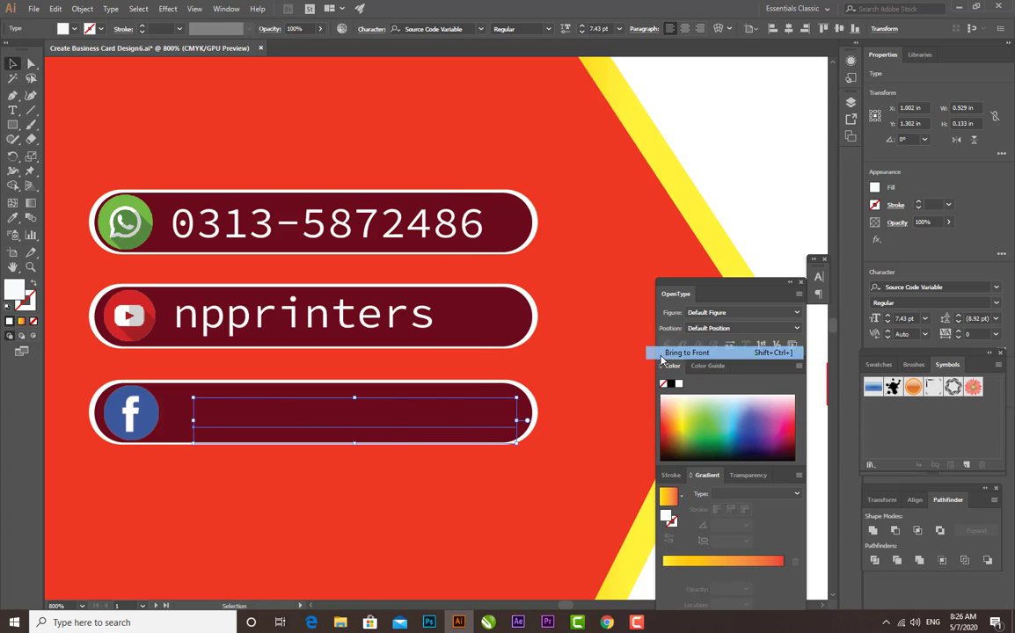